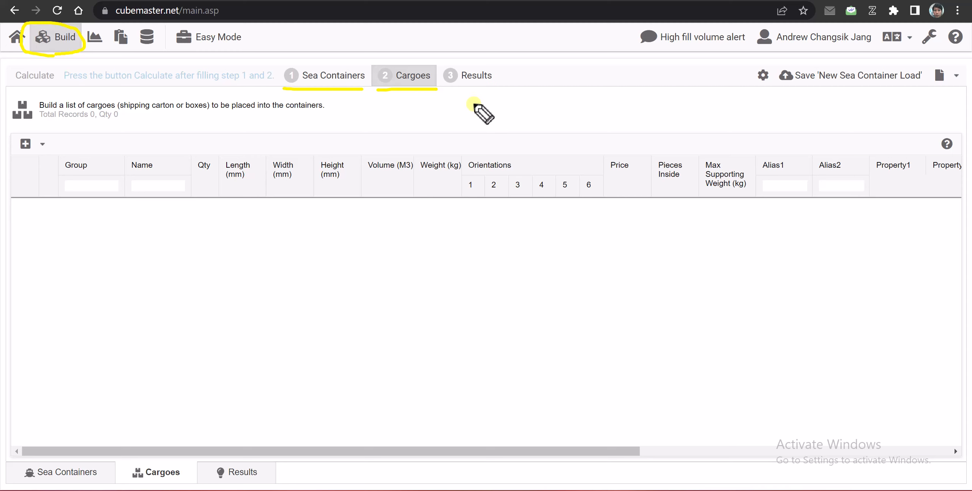
{"action": "left_click_drag", "start_coordinate": [448, 89], "coordinate": [523, 88]}
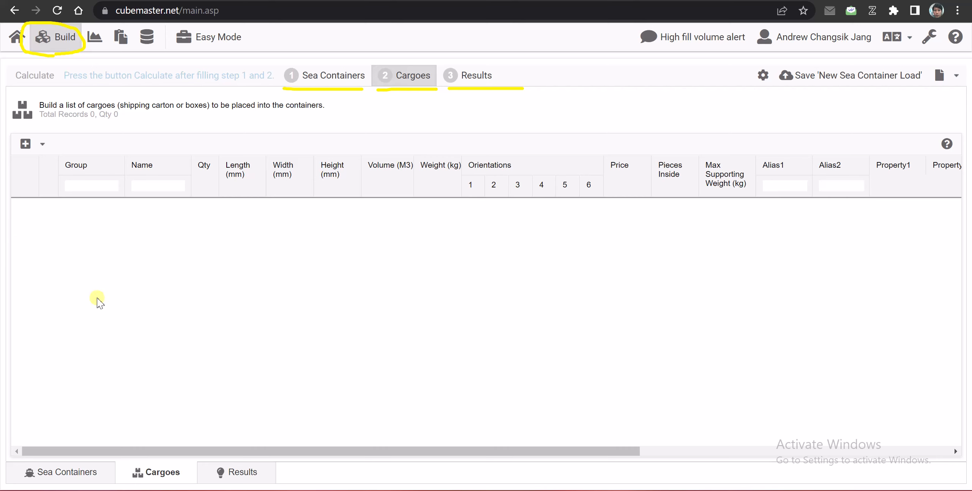
Add the 40FTDC dry cargo container from the database to the load's sea container list
{"action": "left_click", "coordinate": [325, 76]}
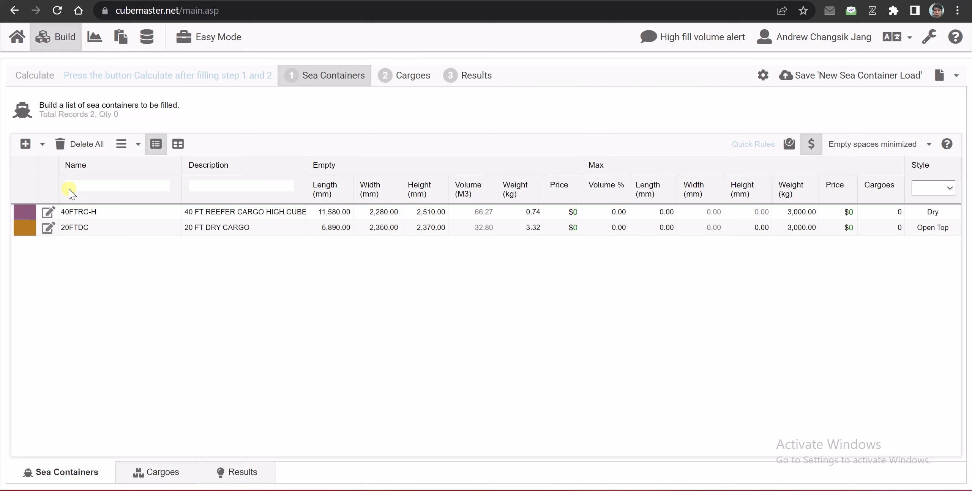
{"action": "left_click", "coordinate": [41, 145]}
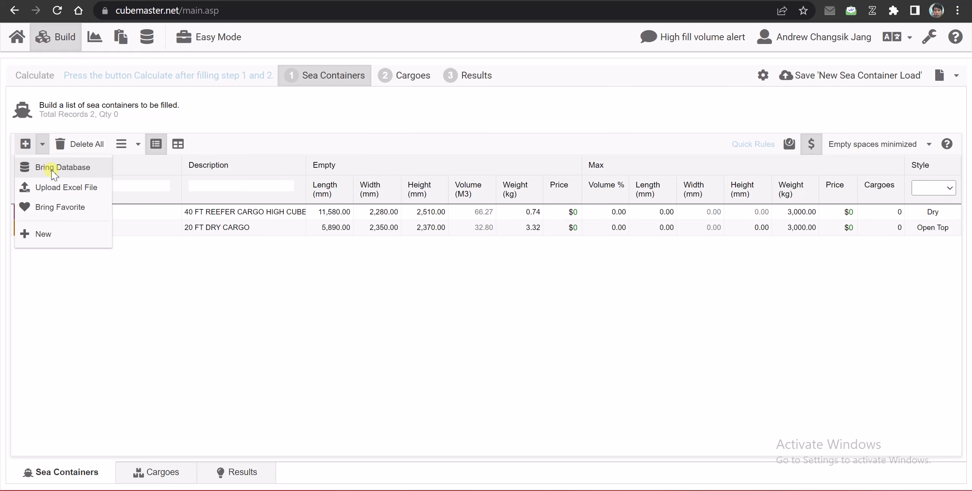
{"action": "left_click", "coordinate": [85, 173]}
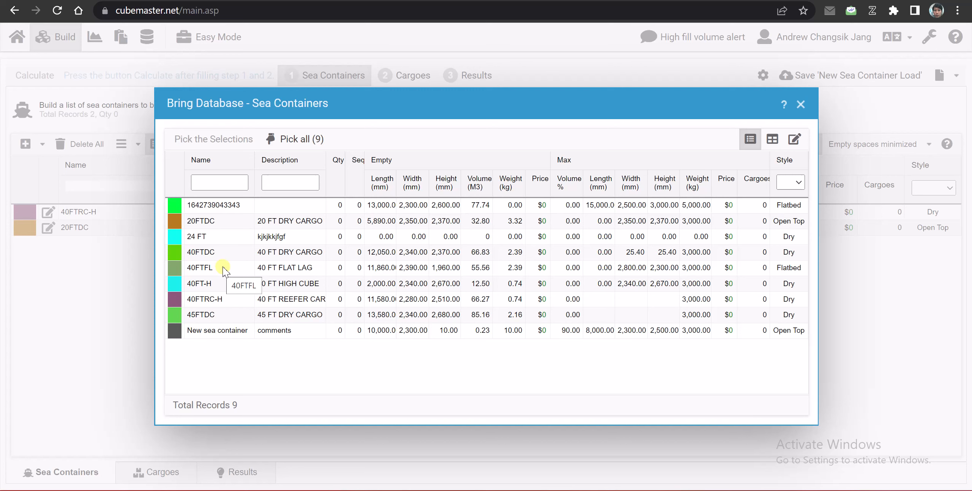
{"action": "left_click", "coordinate": [221, 252]}
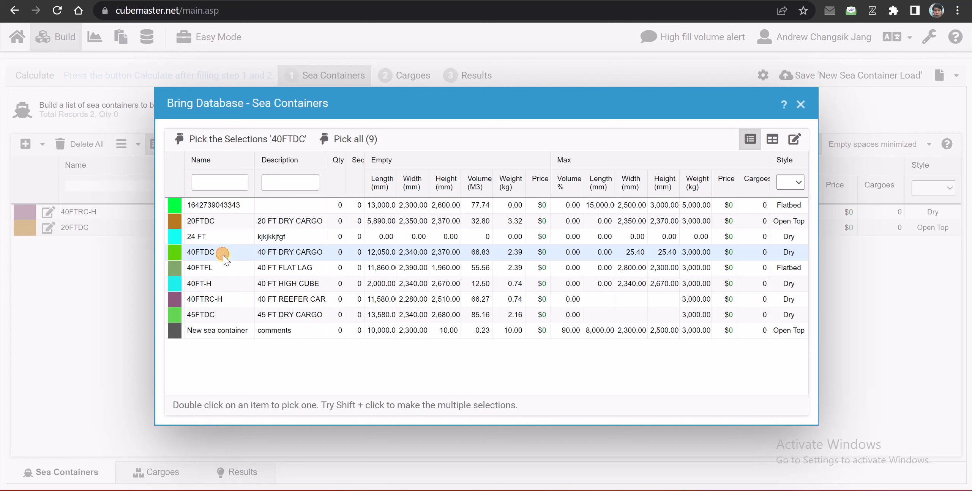
{"action": "left_click_drag", "start_coordinate": [261, 112], "coordinate": [460, 143]}
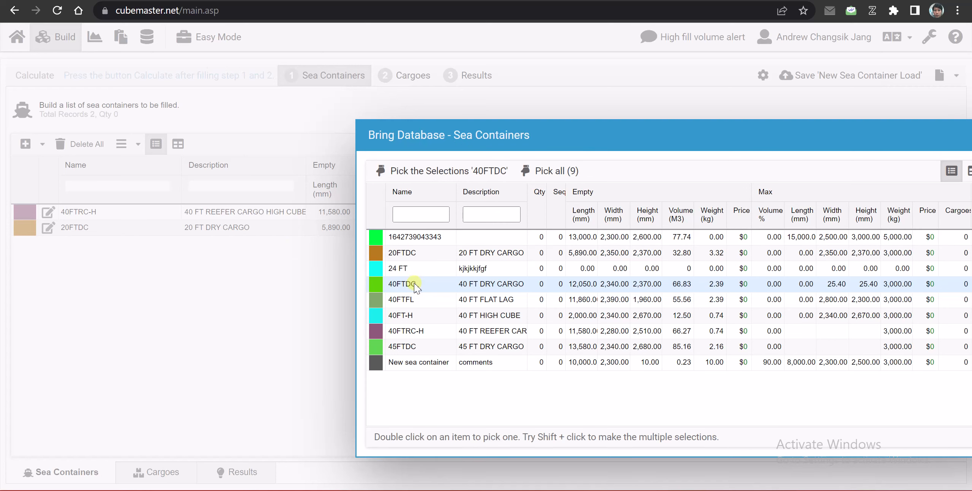
{"action": "left_click", "coordinate": [416, 174]}
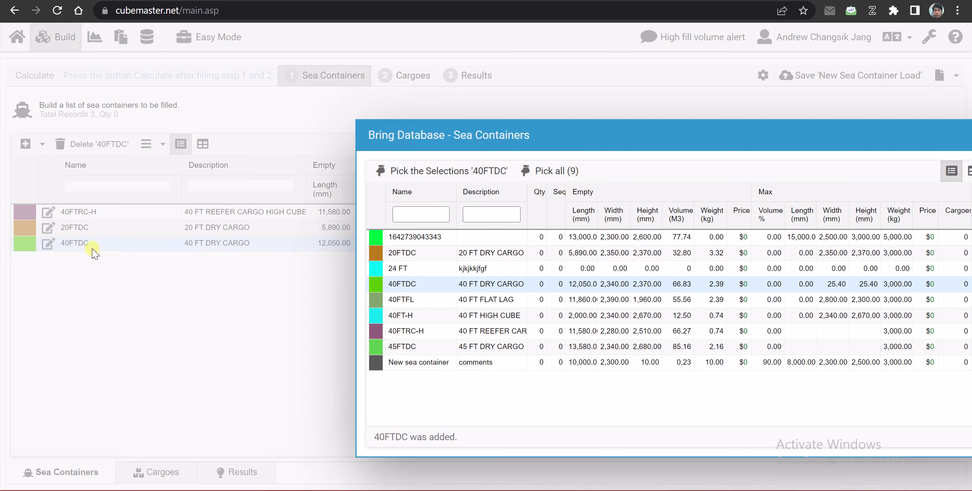
{"action": "left_click_drag", "start_coordinate": [755, 140], "coordinate": [456, 148]}
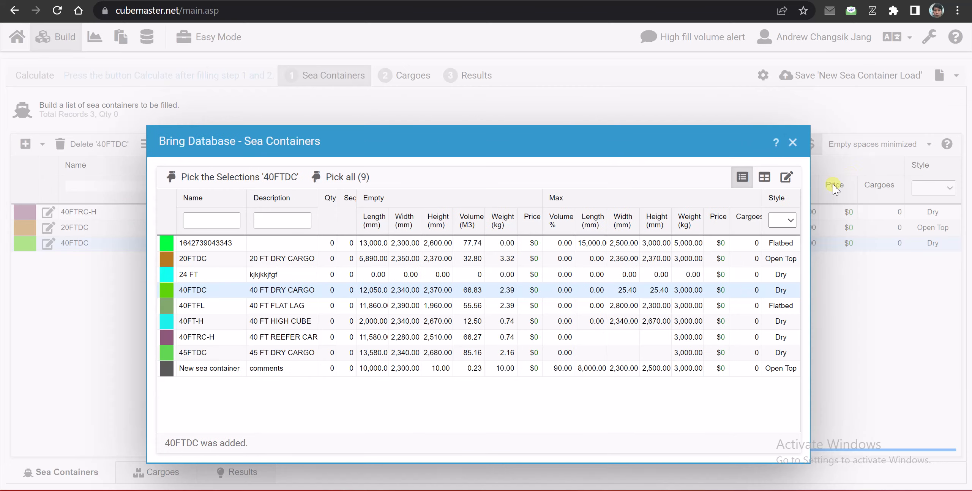
{"action": "left_click", "coordinate": [793, 143]}
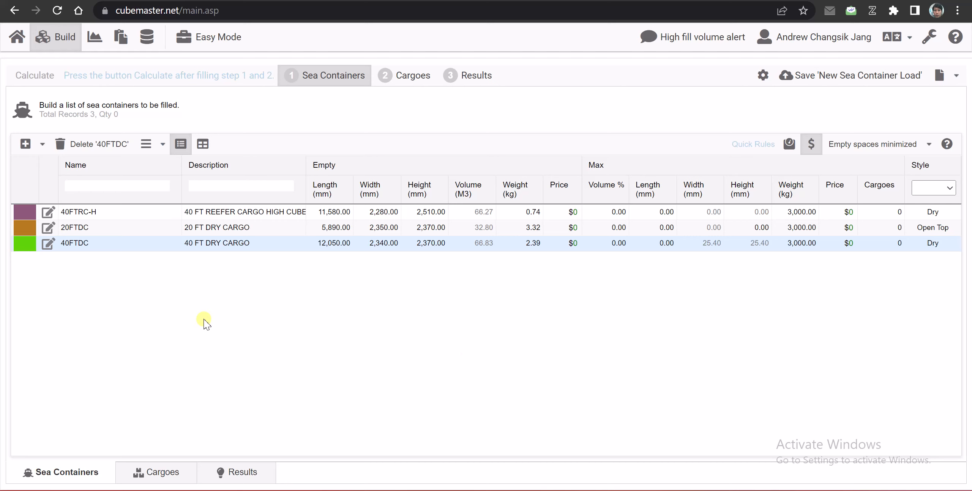
View the sea containers as 3D drawings, return to the list view and inspect the details of container 20FTDC
{"action": "left_click", "coordinate": [201, 145]}
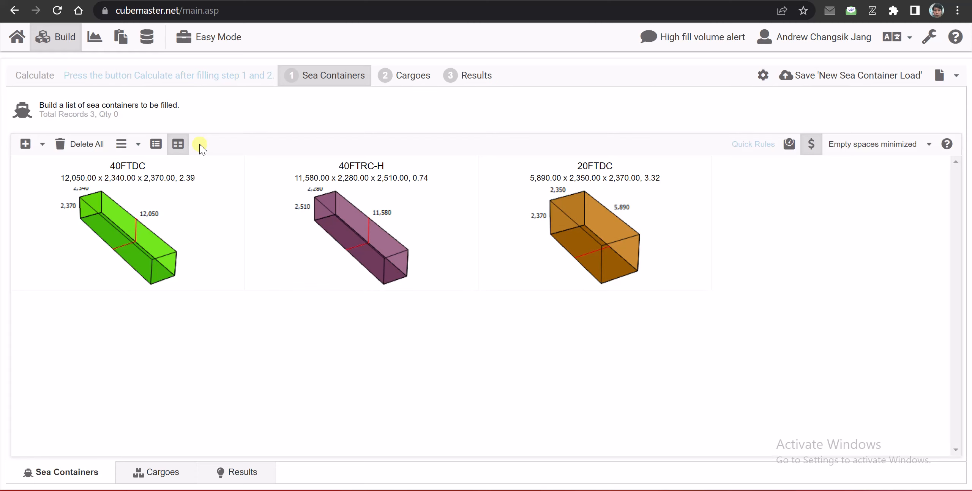
{"action": "left_click", "coordinate": [156, 145]}
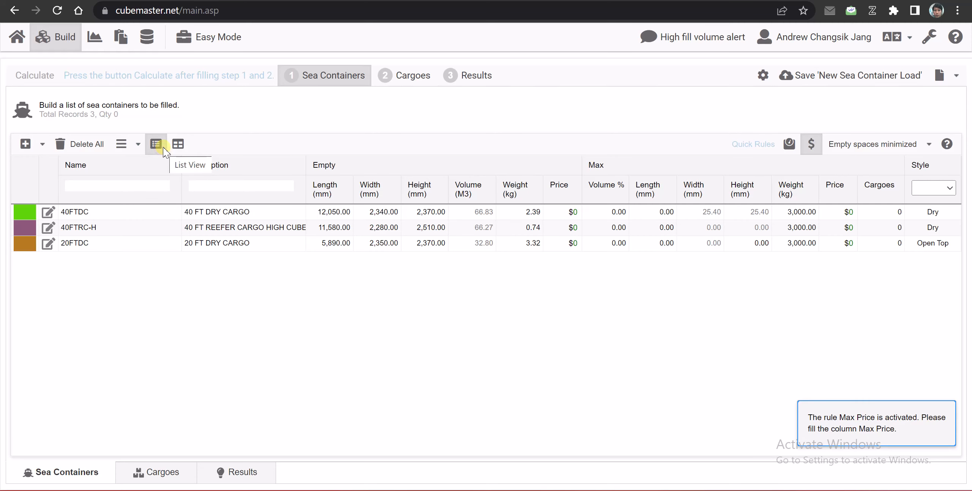
{"action": "left_click", "coordinate": [48, 246]}
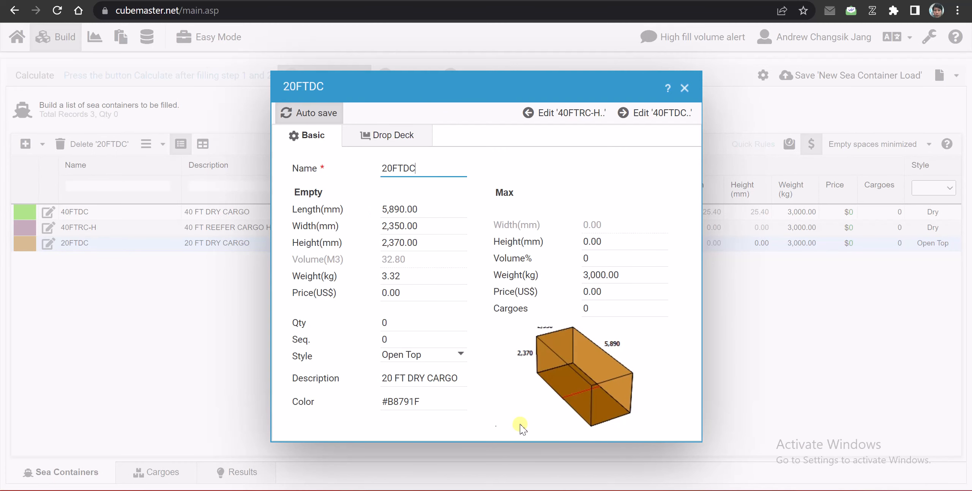
{"action": "left_click", "coordinate": [682, 87]}
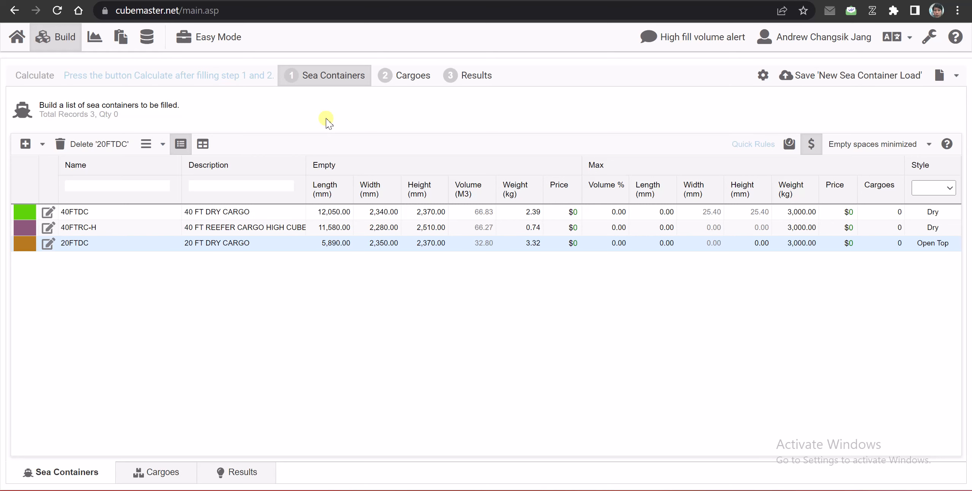
Begin an Excel upload of cargoes and open "CubeMaster Cargo Upload Template (mm and Kg) - Big sizes.xls" in Excel for inspection
{"action": "left_click", "coordinate": [399, 80]}
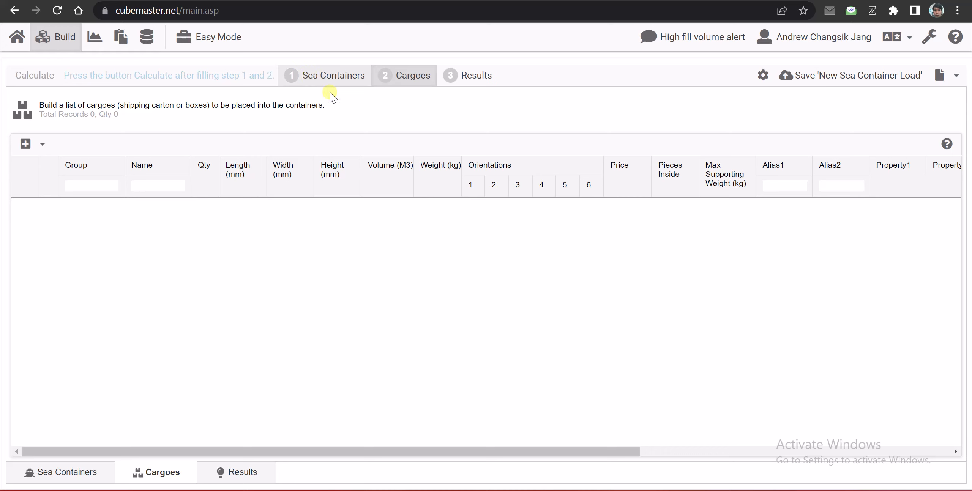
{"action": "left_click", "coordinate": [39, 145]}
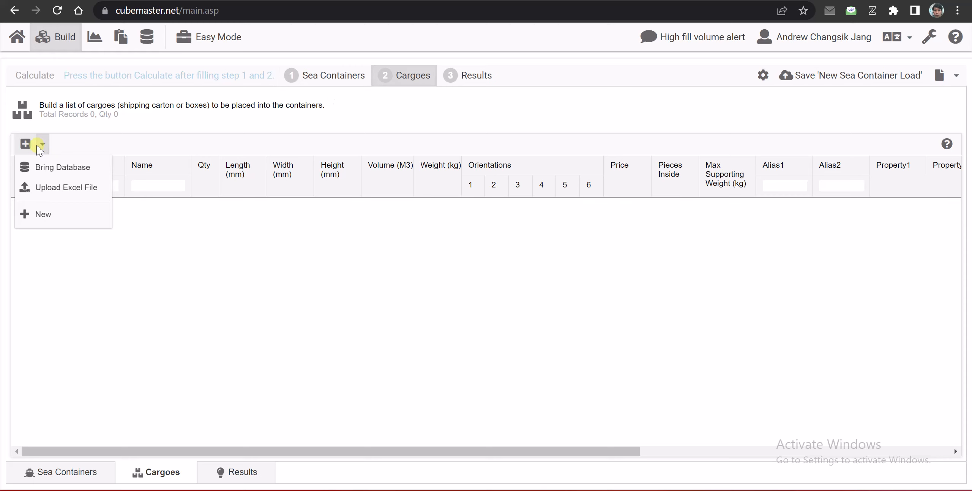
{"action": "left_click", "coordinate": [84, 195]}
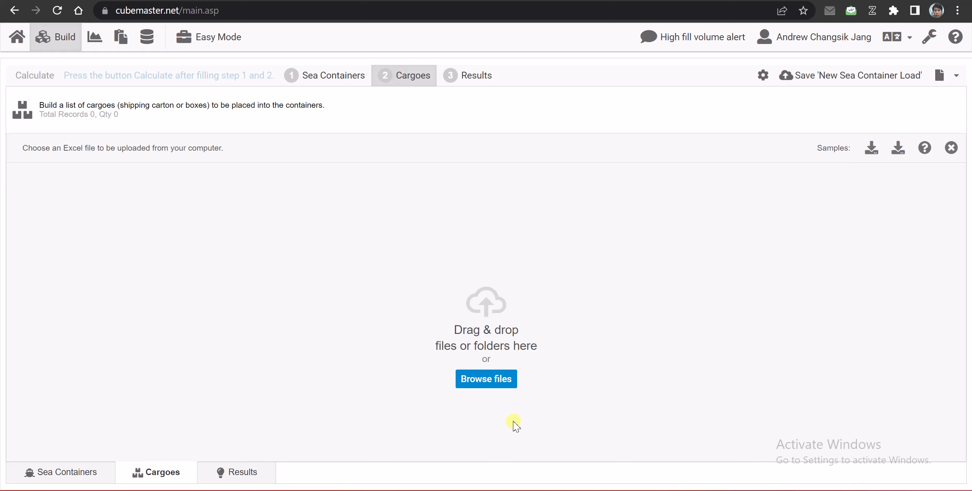
{"action": "left_click", "coordinate": [476, 381]}
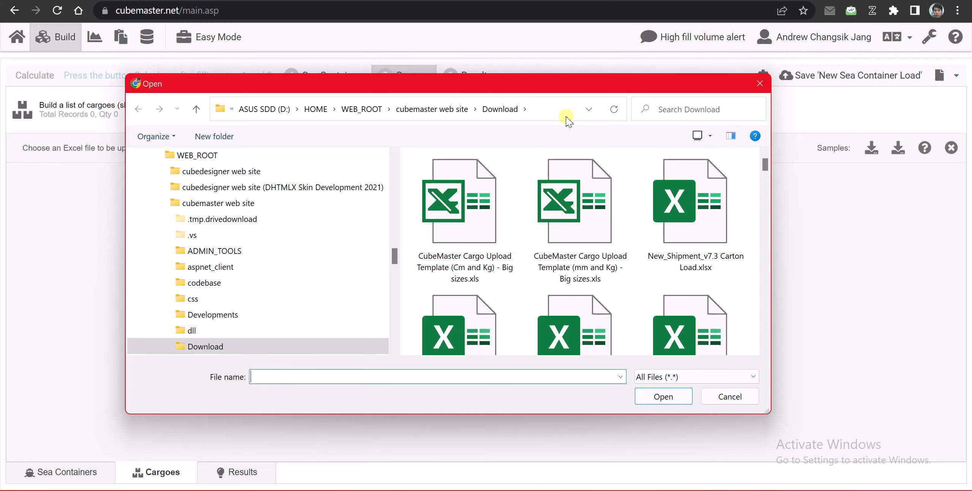
{"action": "left_click", "coordinate": [570, 231]}
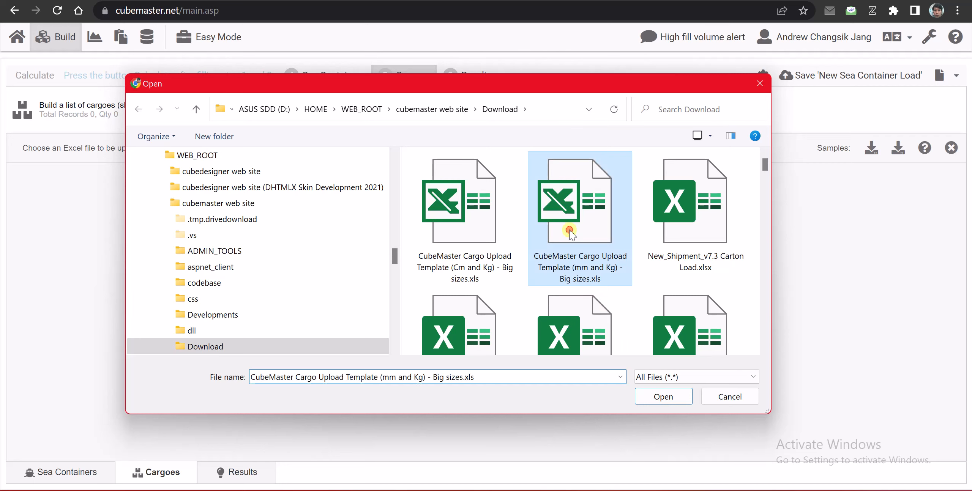
{"action": "right_click", "coordinate": [559, 195]}
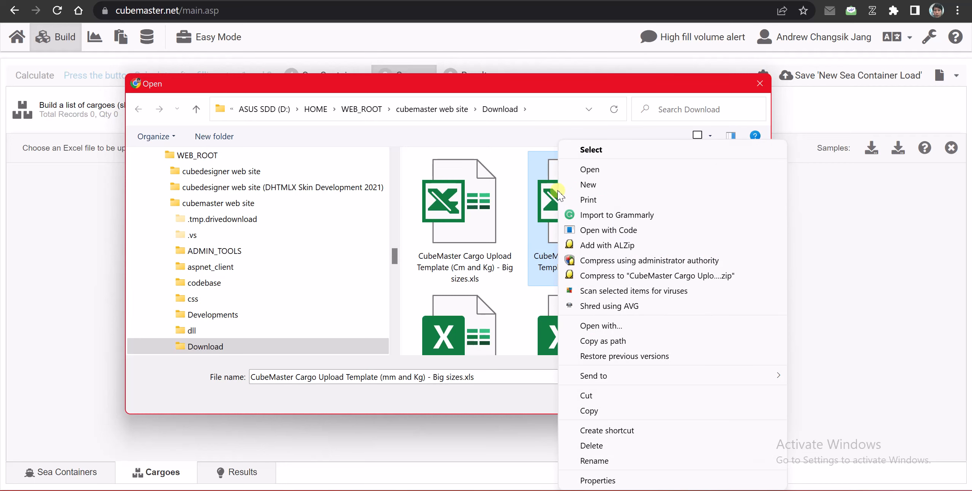
{"action": "left_click", "coordinate": [607, 169]}
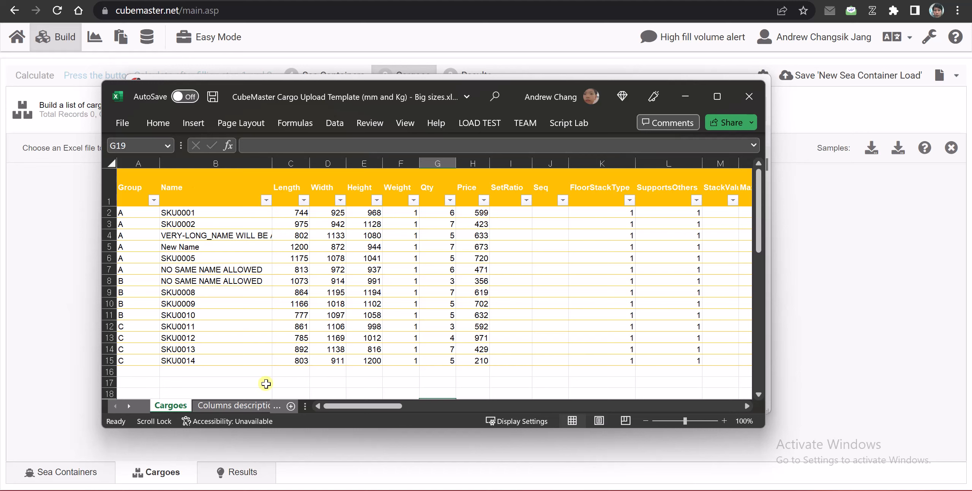
Examine the template's Columns descriptions sheet, going over the column names from Group to Price
{"action": "left_click", "coordinate": [239, 405]}
{"action": "scroll", "coordinate": [428, 301], "scroll_direction": "down", "scroll_amount": 2}
{"action": "scroll", "coordinate": [428, 302], "scroll_direction": "up", "scroll_amount": 2}
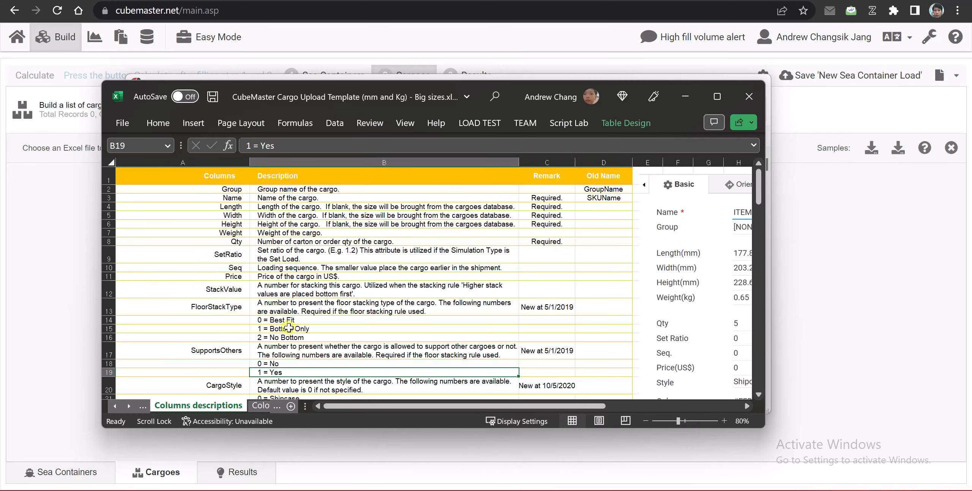
{"action": "left_click", "coordinate": [214, 190]}
{"action": "left_click_drag", "start_coordinate": [215, 201], "coordinate": [215, 278]}
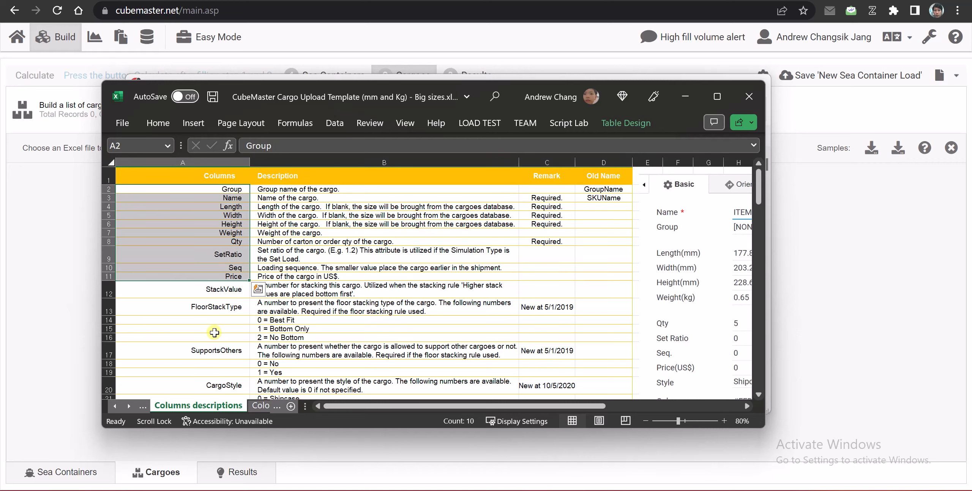
Examine the Name, Length, Weight, Qty and Price columns on the template's Cargoes sheet
{"action": "left_click", "coordinate": [117, 407]}
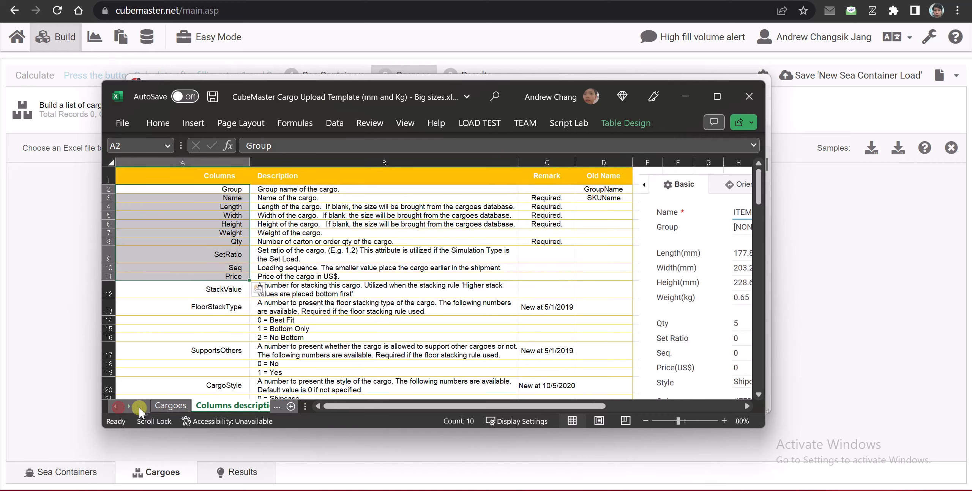
{"action": "left_click", "coordinate": [169, 406]}
{"action": "left_click", "coordinate": [198, 194]}
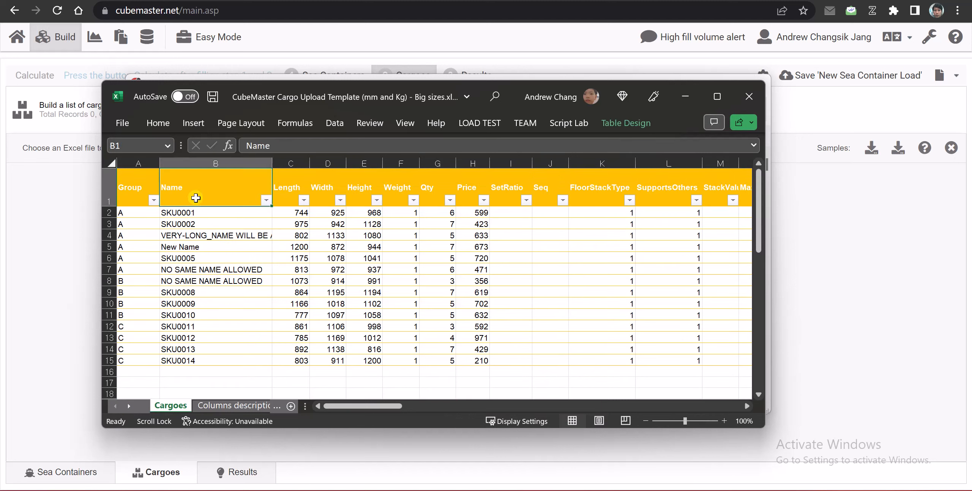
{"action": "left_click", "coordinate": [288, 186]}
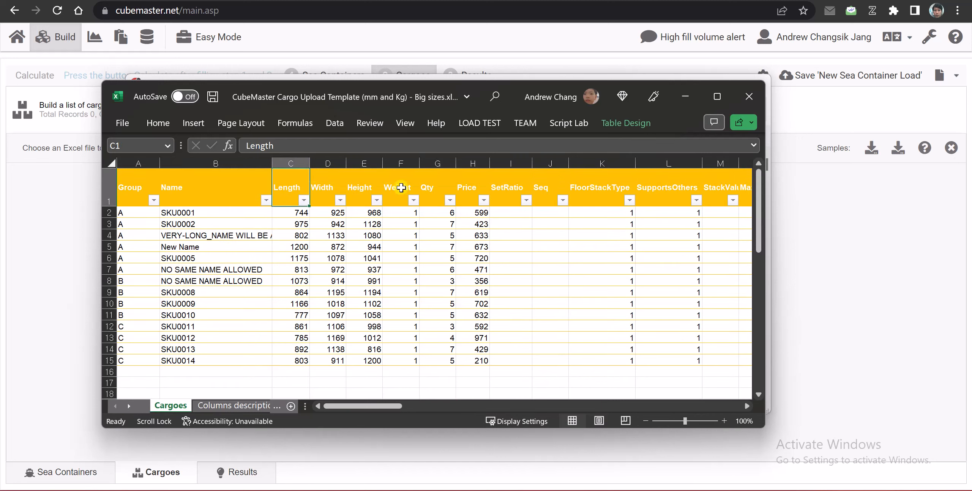
{"action": "left_click", "coordinate": [401, 188]}
{"action": "left_click", "coordinate": [433, 191]}
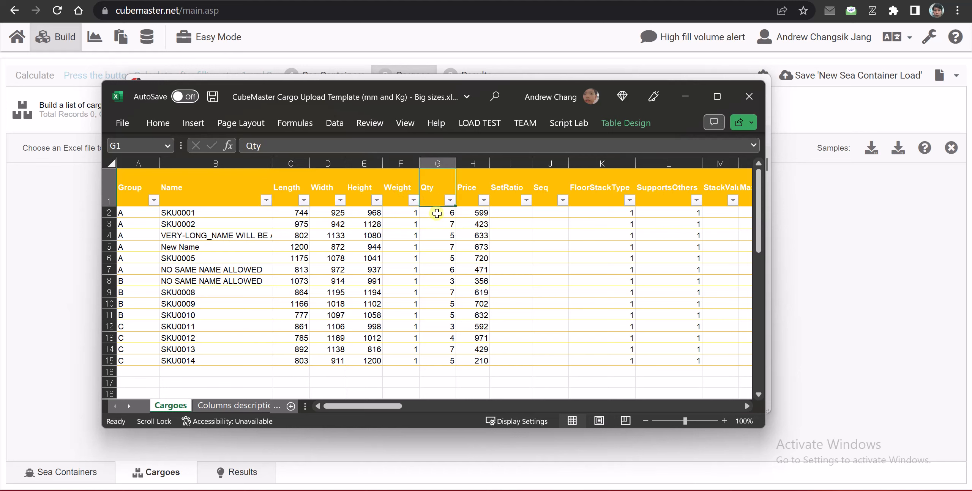
{"action": "left_click_drag", "start_coordinate": [436, 212], "coordinate": [424, 362]}
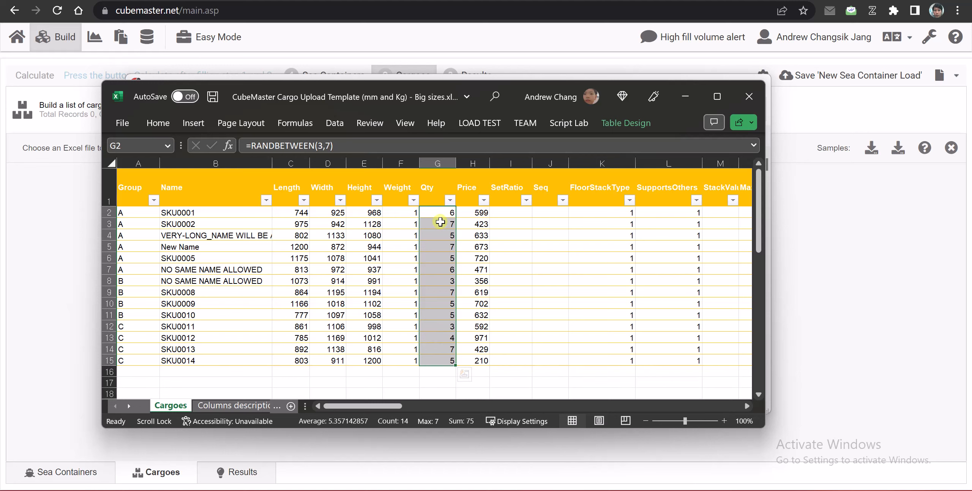
{"action": "left_click_drag", "start_coordinate": [474, 213], "coordinate": [466, 338]}
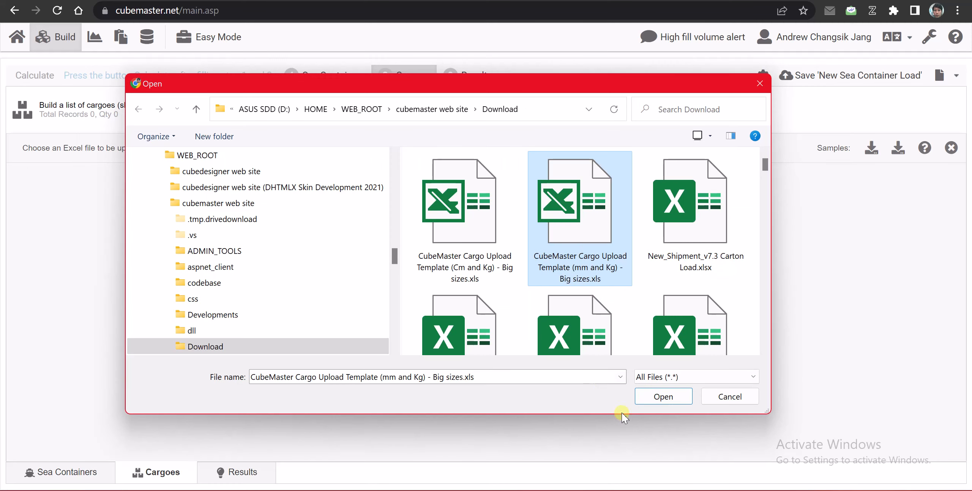
Upload "CubeMaster Cargo Upload Template (mm and Kg) - Big sizes.xls" as the cargo list, dismiss the upload report and look through the cargoes
{"action": "left_click", "coordinate": [662, 398]}
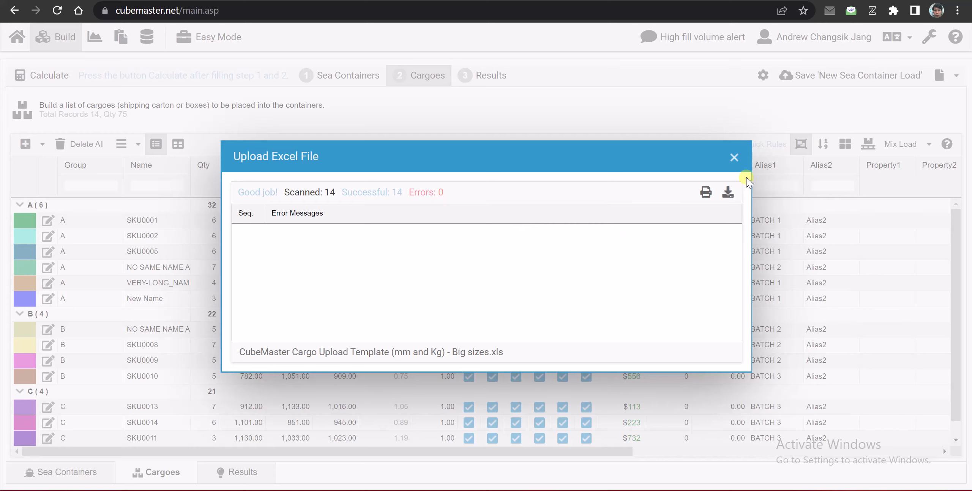
{"action": "left_click", "coordinate": [733, 157]}
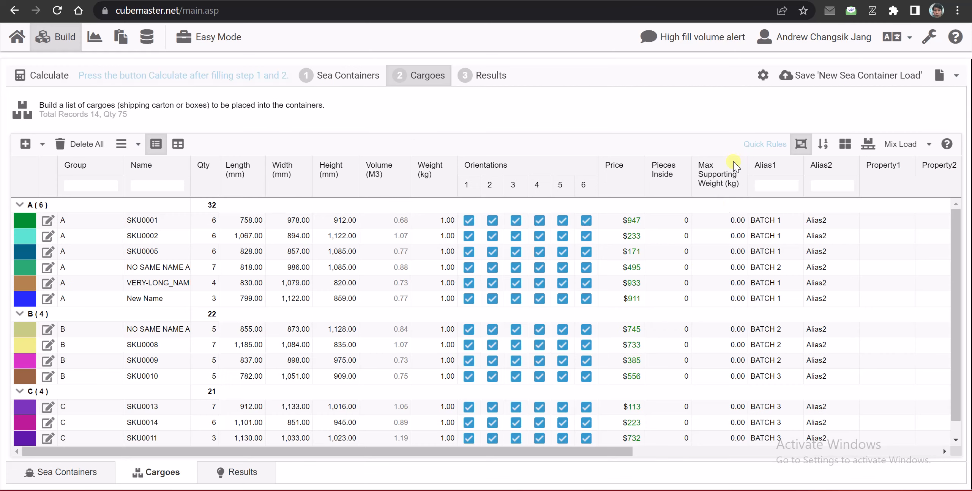
{"action": "scroll", "coordinate": [347, 390], "scroll_direction": "down", "scroll_amount": 1}
{"action": "scroll", "coordinate": [348, 390], "scroll_direction": "up", "scroll_amount": 1}
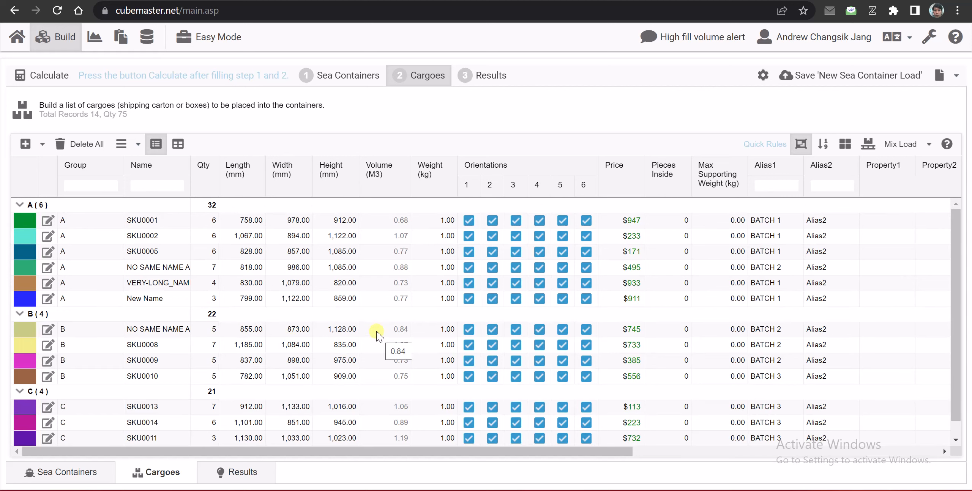
{"action": "scroll", "coordinate": [374, 334], "scroll_direction": "down", "scroll_amount": 1}
{"action": "scroll", "coordinate": [366, 337], "scroll_direction": "up", "scroll_amount": 1}
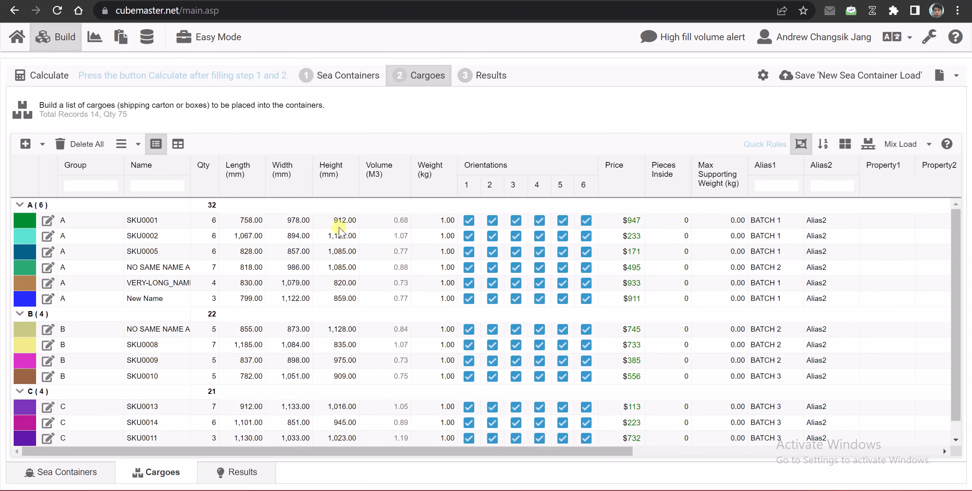
Set the height of the VERY-LONG_NAME cargo in group A to 1,000 mm
{"action": "left_click", "coordinate": [347, 282]}
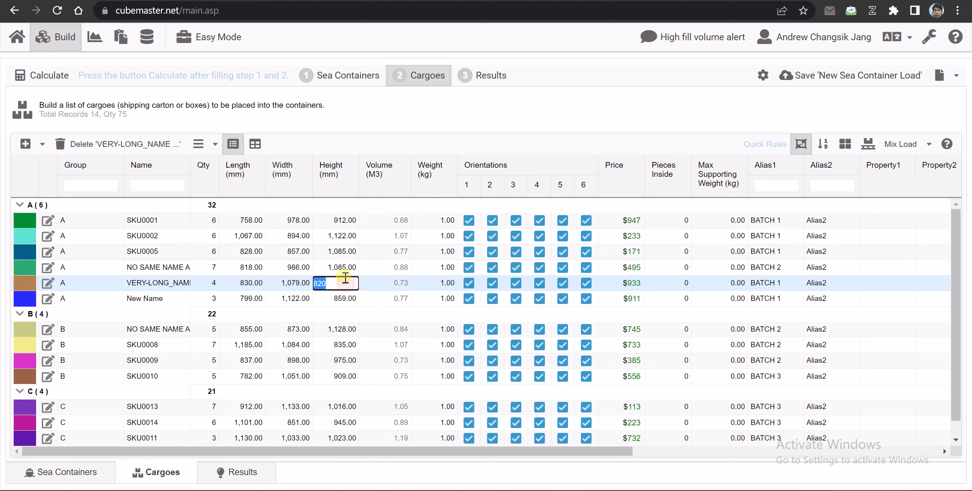
{"action": "left_click", "coordinate": [345, 277]}
{"action": "double_click", "coordinate": [345, 281]}
{"action": "key", "text": "Return"}
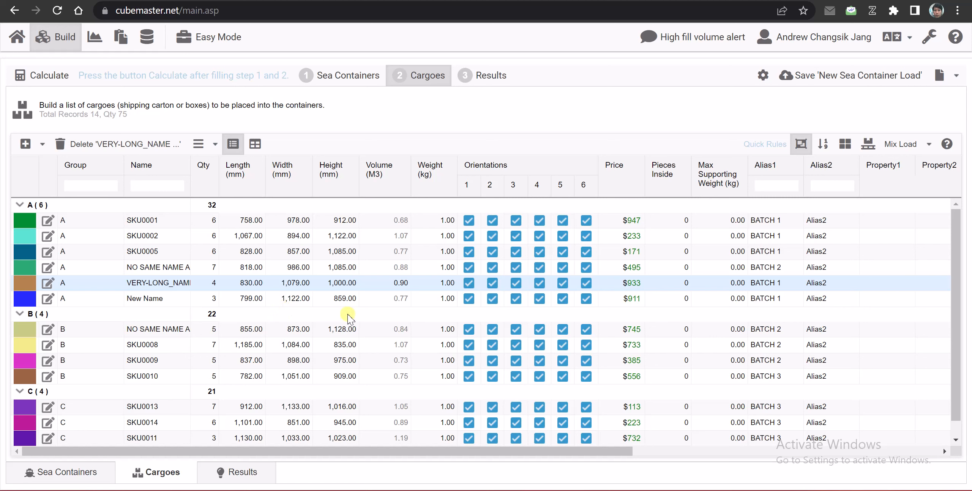
Change the color of the New Name cargo in group A to green #03a626 and close its editor
{"action": "left_click", "coordinate": [48, 299]}
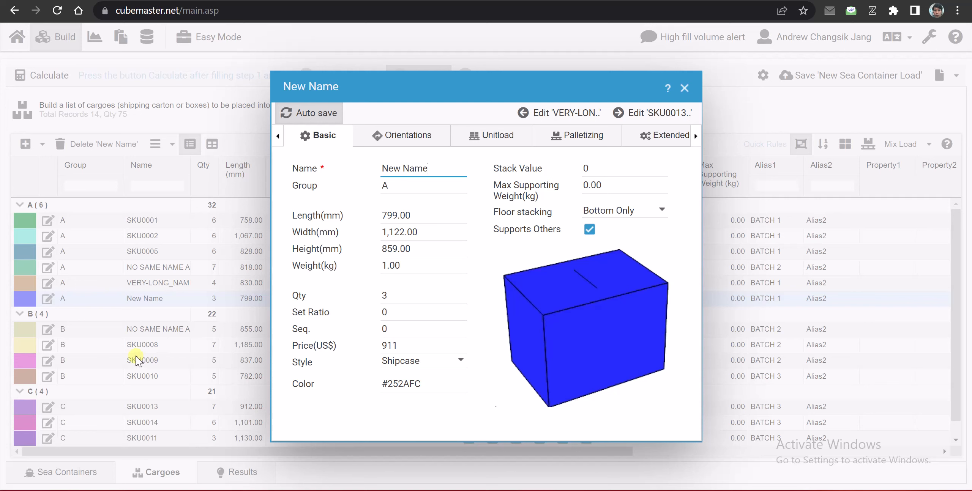
{"action": "left_click", "coordinate": [435, 383]}
{"action": "left_click", "coordinate": [524, 291]}
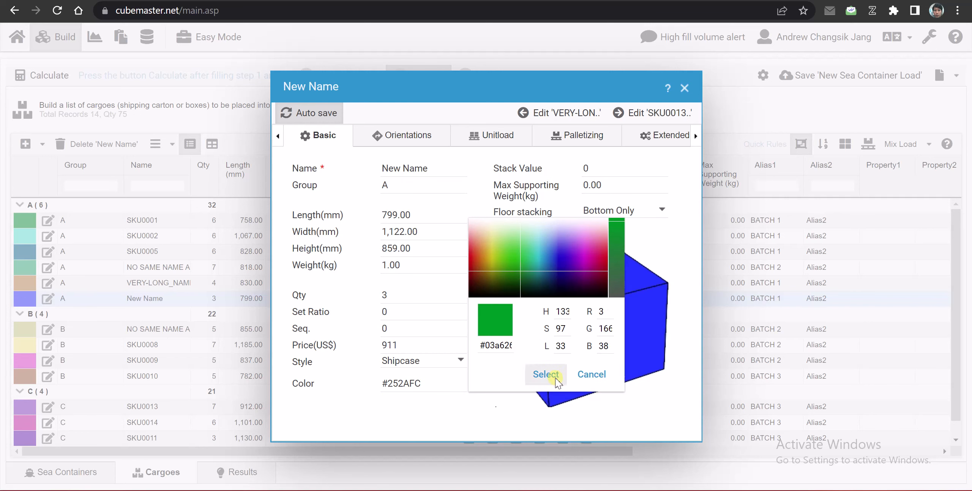
{"action": "left_click", "coordinate": [541, 374]}
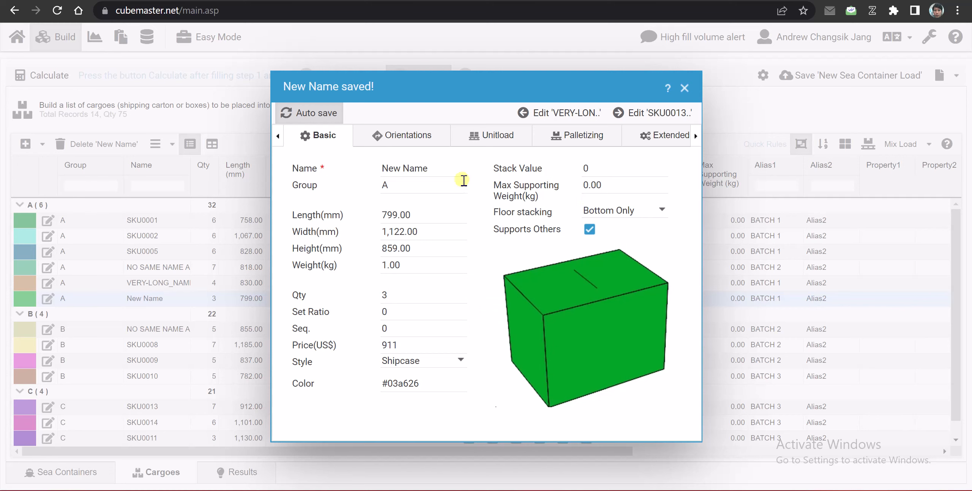
{"action": "left_click", "coordinate": [686, 89]}
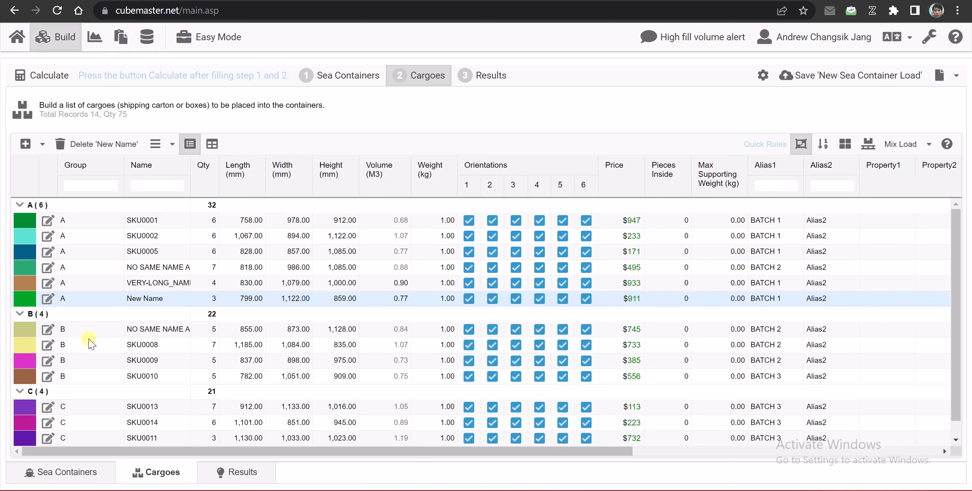
Calculate the load and check the result summary for the loaded cargoes and sea containers used
{"action": "scroll", "coordinate": [155, 331], "scroll_direction": "down", "scroll_amount": 1}
{"action": "scroll", "coordinate": [156, 331], "scroll_direction": "up", "scroll_amount": 1}
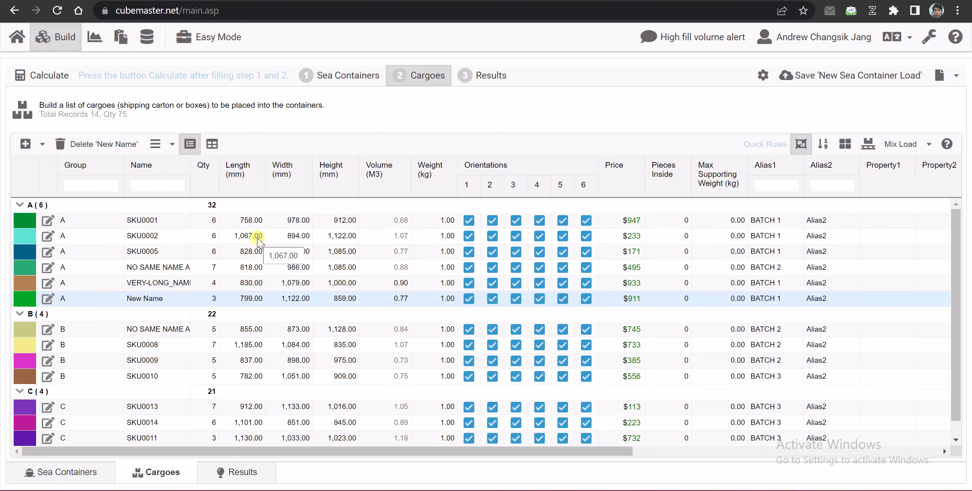
{"action": "left_click", "coordinate": [55, 83]}
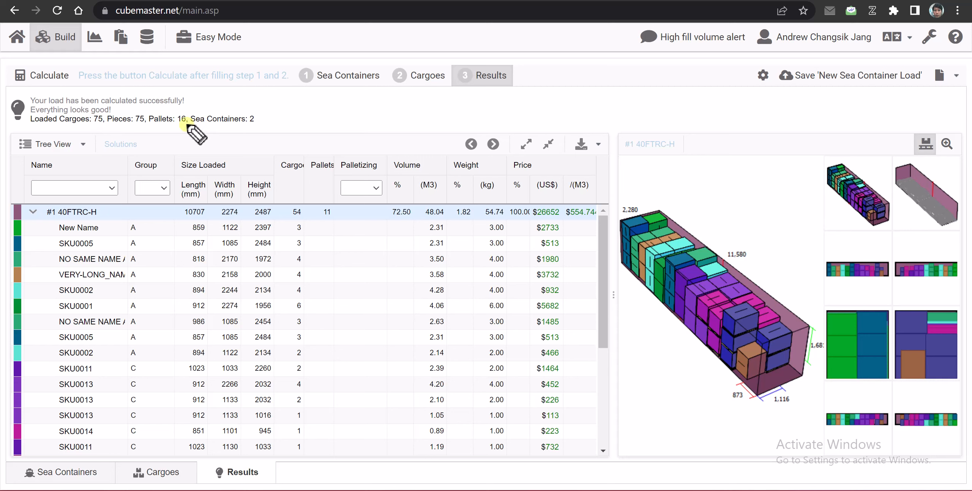
{"action": "left_click_drag", "start_coordinate": [186, 124], "coordinate": [266, 124]}
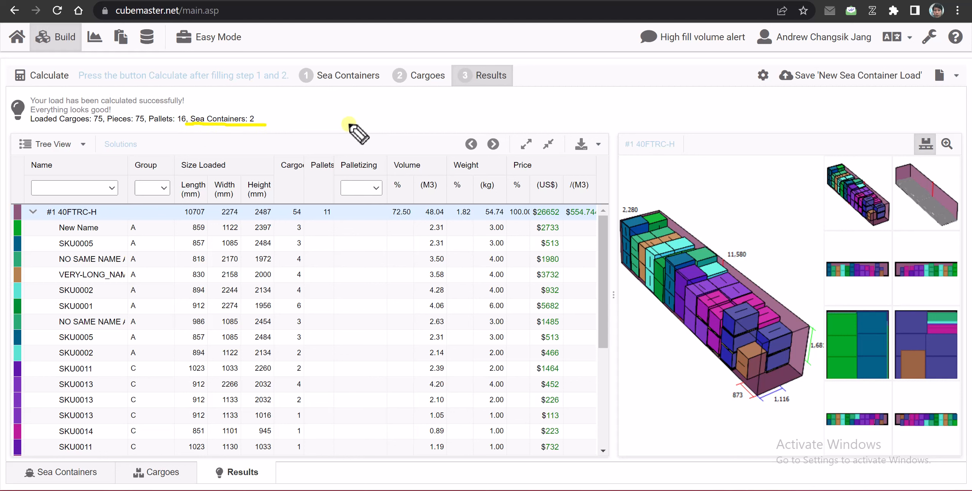
{"action": "mouse_move", "coordinate": [99, 129]}
{"action": "left_mouse_down"}
{"action": "mouse_move", "coordinate": [107, 114]}
{"action": "mouse_move", "coordinate": [101, 128]}
{"action": "left_mouse_up"}
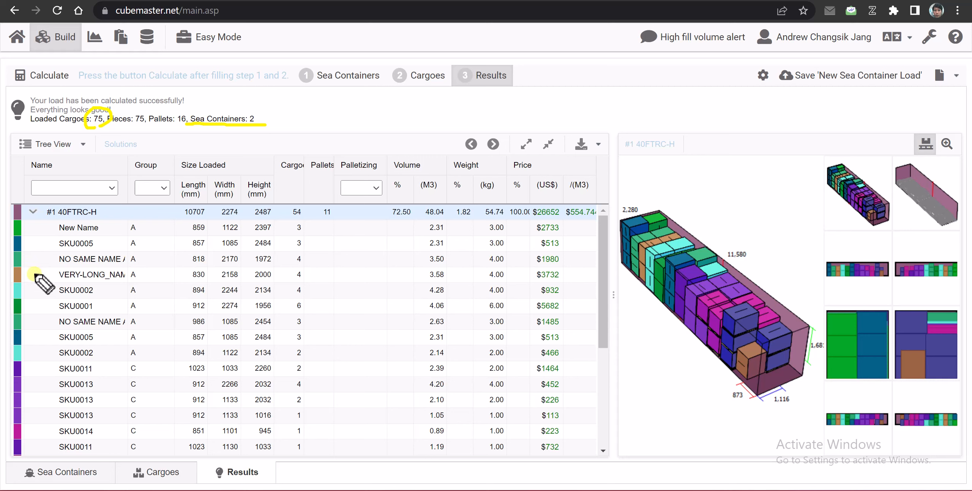
Collapse the cargo list of container #1 and compare the 3D layouts of #1 40FTRC-H and #2 20FTDC(B)
{"action": "left_click", "coordinate": [33, 212]}
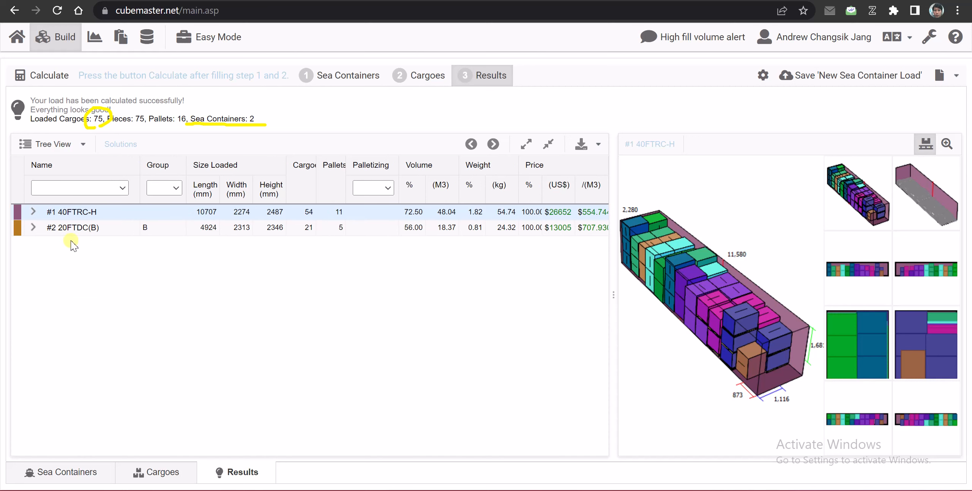
{"action": "left_click", "coordinate": [77, 229]}
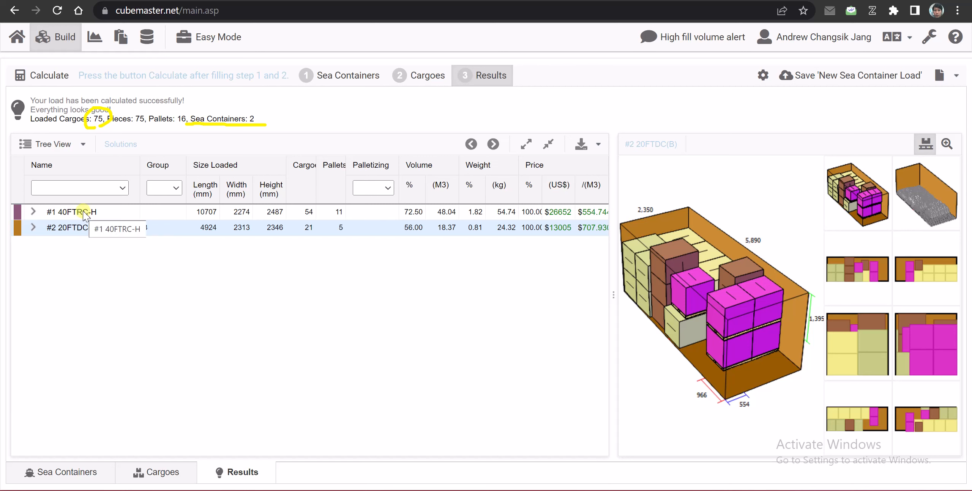
{"action": "left_click", "coordinate": [84, 213]}
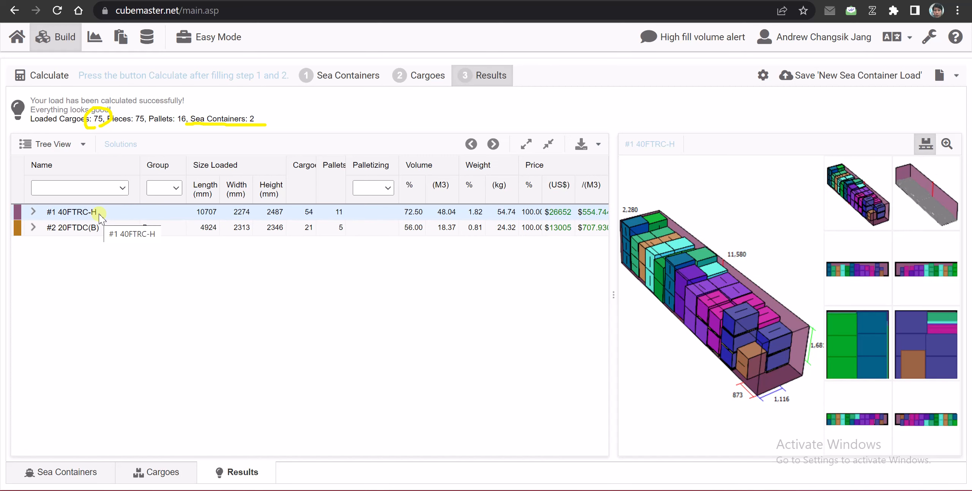
{"action": "left_click", "coordinate": [88, 229]}
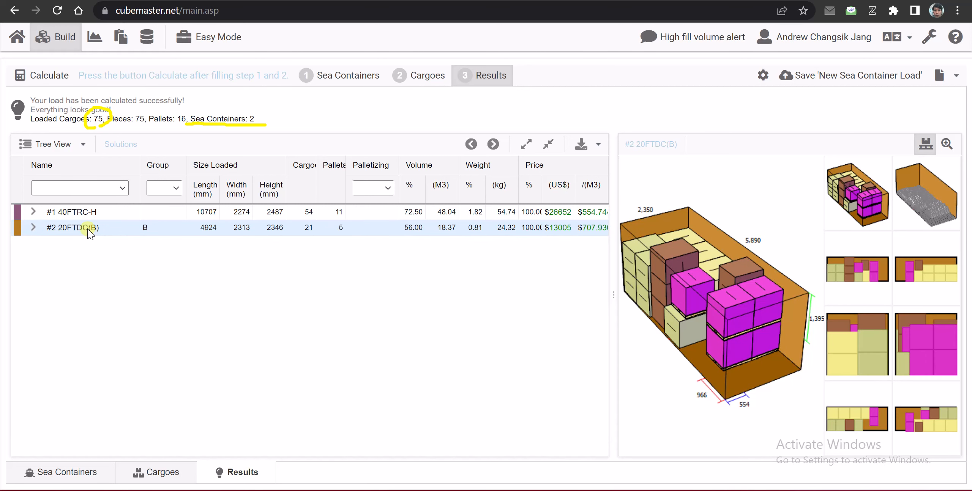
{"action": "left_click", "coordinate": [92, 213]}
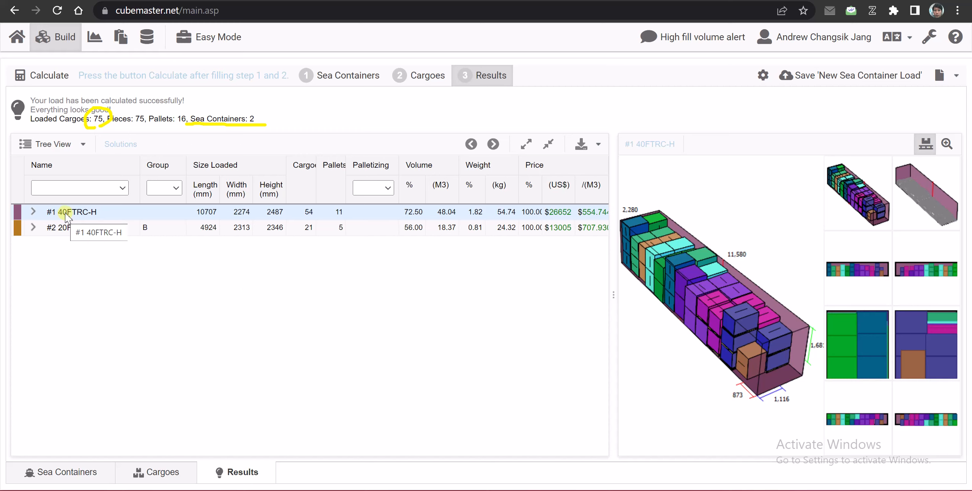
{"action": "left_click", "coordinate": [3, 241]}
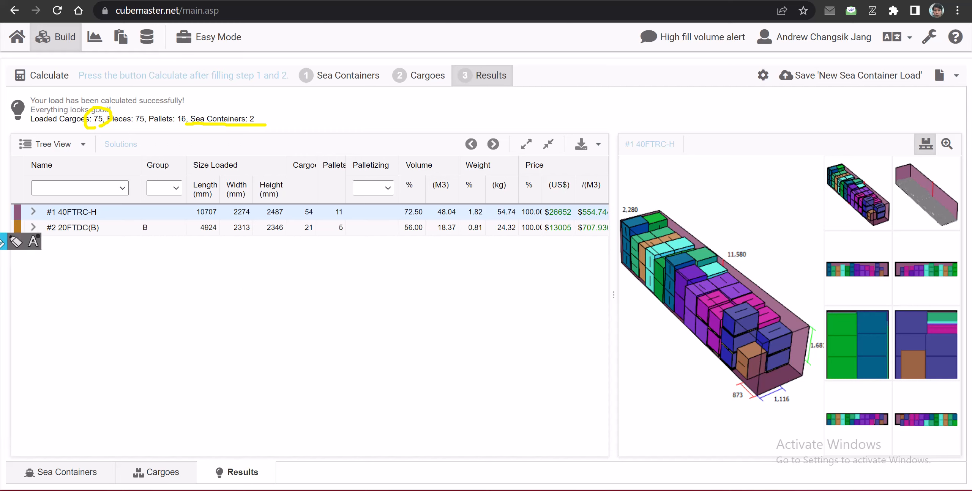
{"action": "mouse_move", "coordinate": [664, 208]}
{"action": "left_mouse_down"}
{"action": "mouse_move", "coordinate": [669, 374]}
{"action": "mouse_move", "coordinate": [817, 334]}
{"action": "mouse_move", "coordinate": [680, 218]}
{"action": "left_mouse_up"}
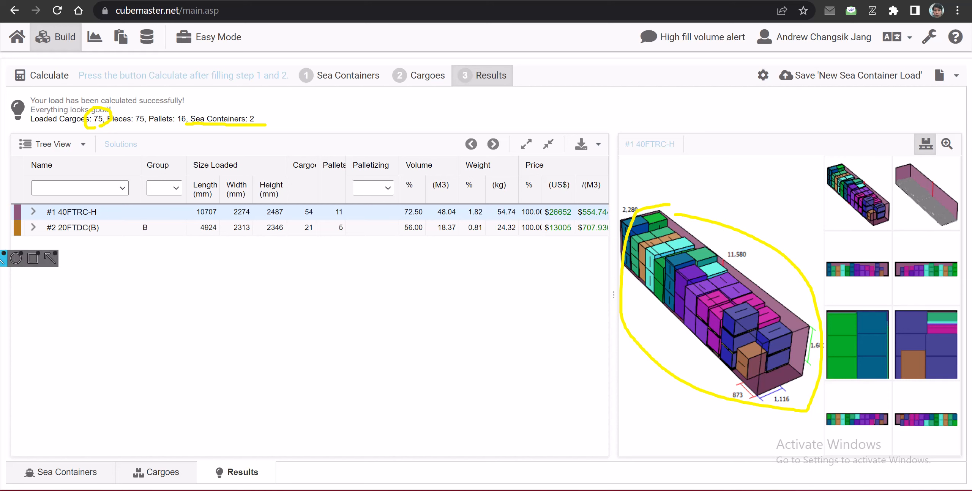
{"action": "left_click", "coordinate": [62, 227]}
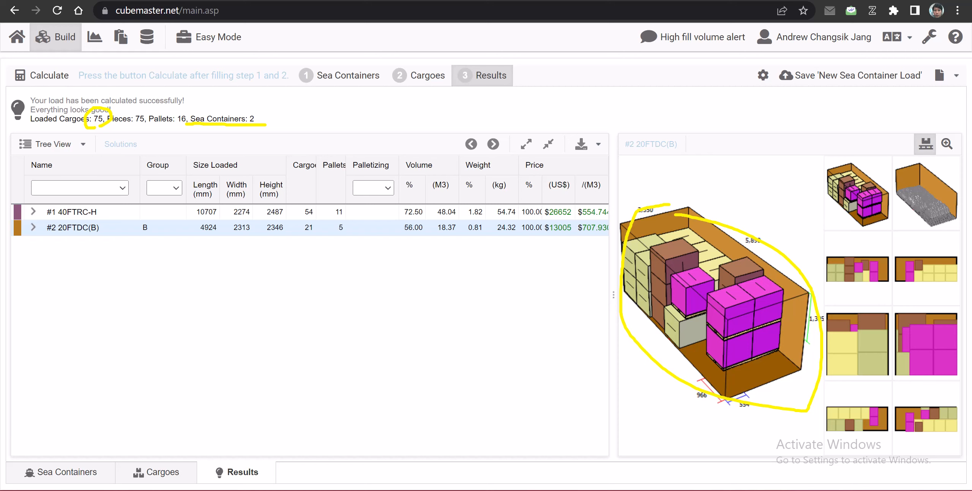
{"action": "mouse_move", "coordinate": [3, 242]}
{"action": "mouse_move", "coordinate": [117, 218]}
{"action": "left_mouse_down"}
{"action": "mouse_move", "coordinate": [28, 235]}
{"action": "mouse_move", "coordinate": [126, 238]}
{"action": "mouse_move", "coordinate": [126, 219]}
{"action": "left_mouse_up"}
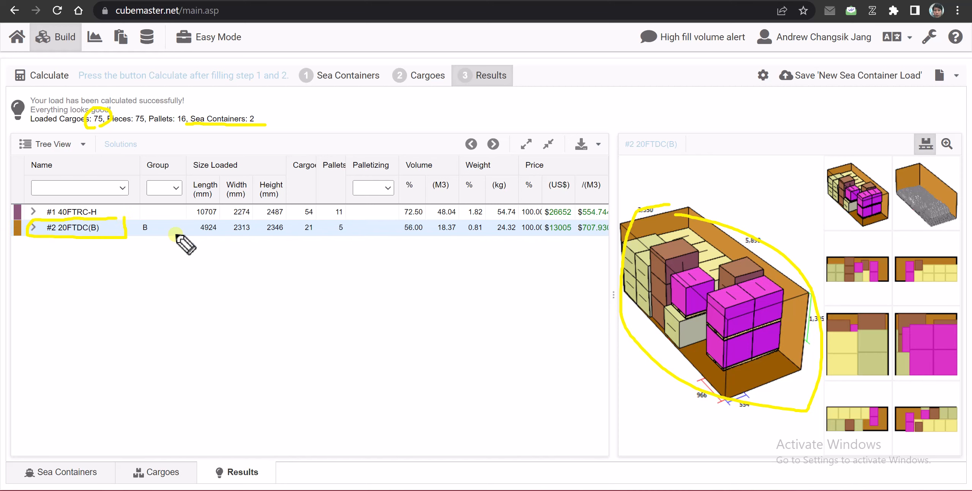
{"action": "left_click", "coordinate": [6, 241]}
Check the 20FTDC and 40FTRC-H entries in the sea container list, and return to the results
{"action": "left_click", "coordinate": [327, 82]}
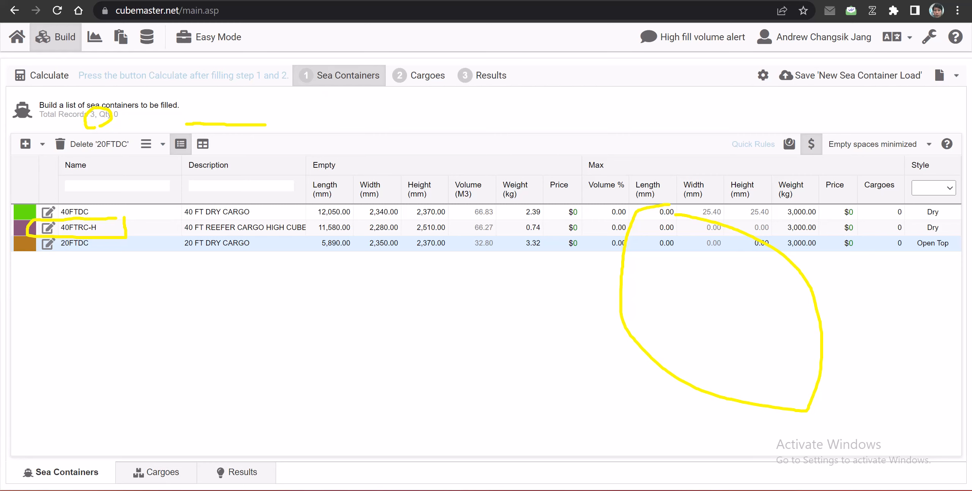
{"action": "mouse_move", "coordinate": [72, 232]}
{"action": "left_mouse_down"}
{"action": "mouse_move", "coordinate": [53, 234]}
{"action": "mouse_move", "coordinate": [65, 254]}
{"action": "mouse_move", "coordinate": [154, 233]}
{"action": "mouse_move", "coordinate": [61, 235]}
{"action": "left_mouse_up"}
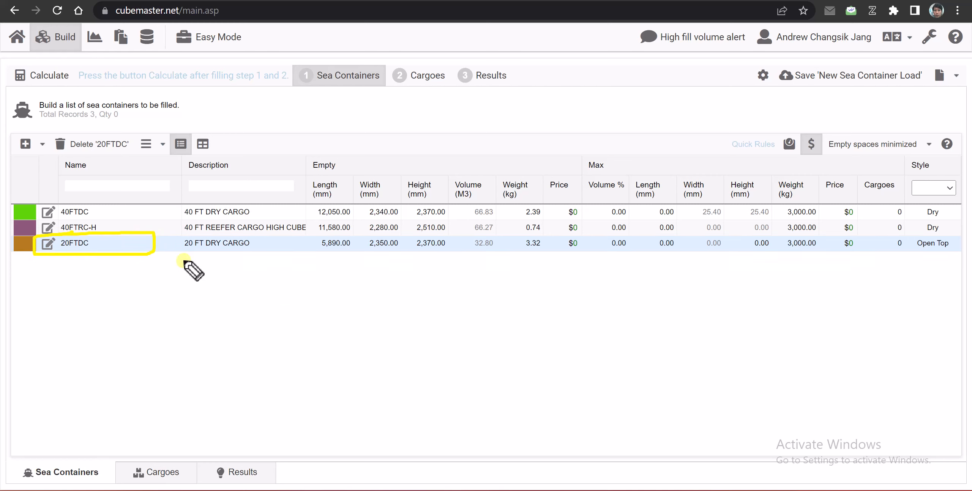
{"action": "mouse_move", "coordinate": [37, 233]}
{"action": "left_mouse_down"}
{"action": "mouse_move", "coordinate": [42, 222]}
{"action": "mouse_move", "coordinate": [140, 224]}
{"action": "mouse_move", "coordinate": [141, 234]}
{"action": "left_mouse_up"}
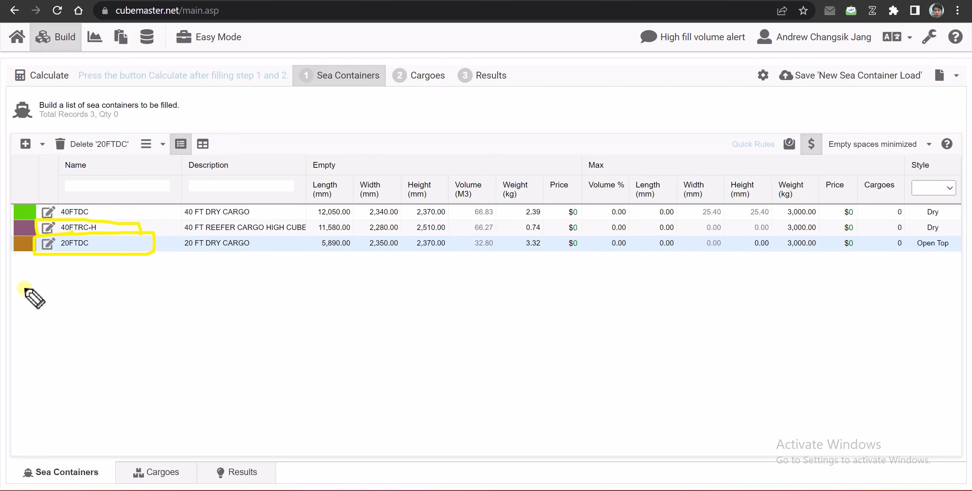
{"action": "left_click", "coordinate": [480, 76]}
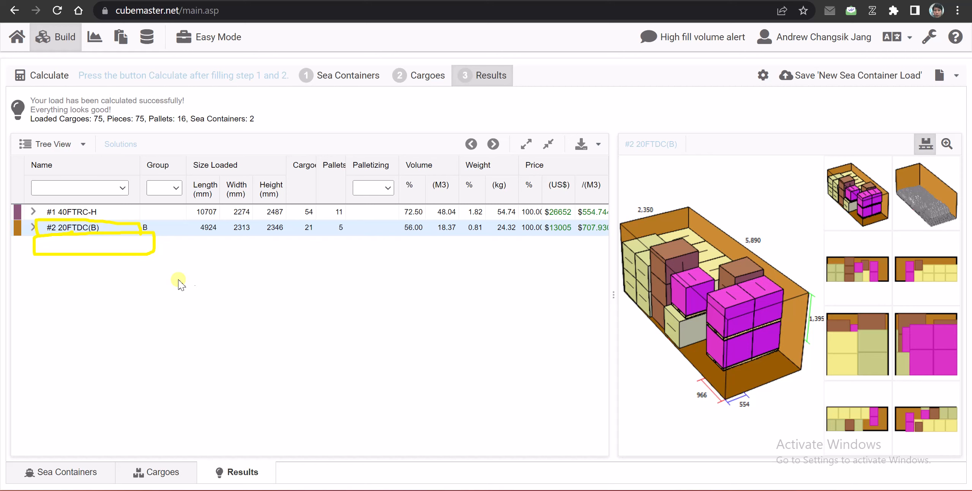
View both containers' 3D layouts again and examine the cargo and pallet counts of #1 40FTRC-H
{"action": "left_click", "coordinate": [3, 258]}
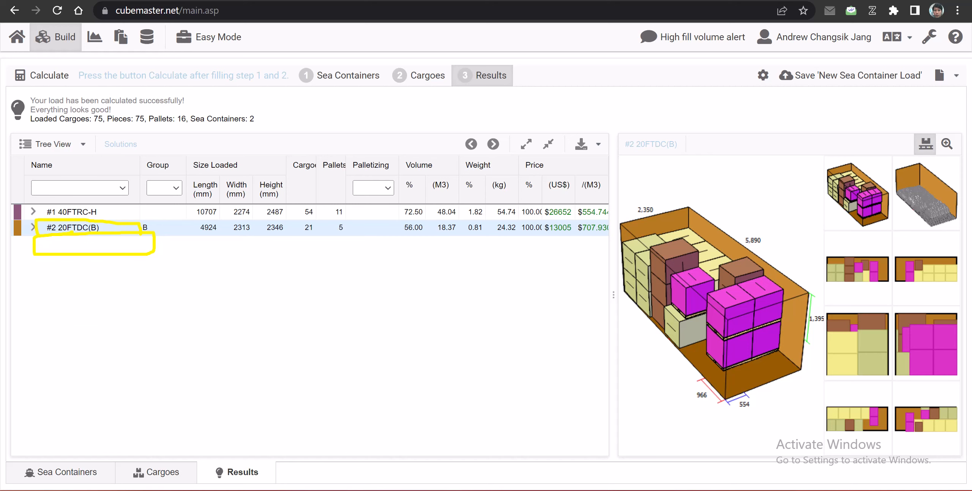
{"action": "left_click", "coordinate": [87, 212]}
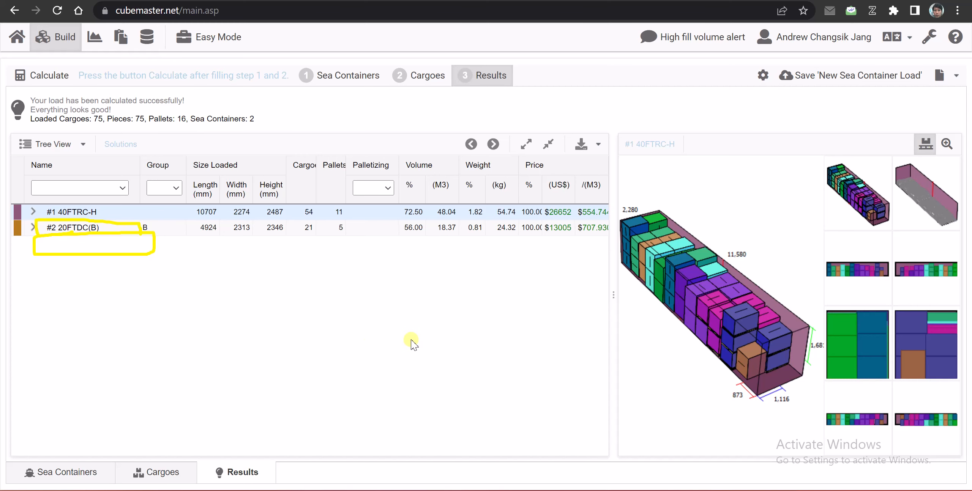
{"action": "left_click", "coordinate": [84, 230]}
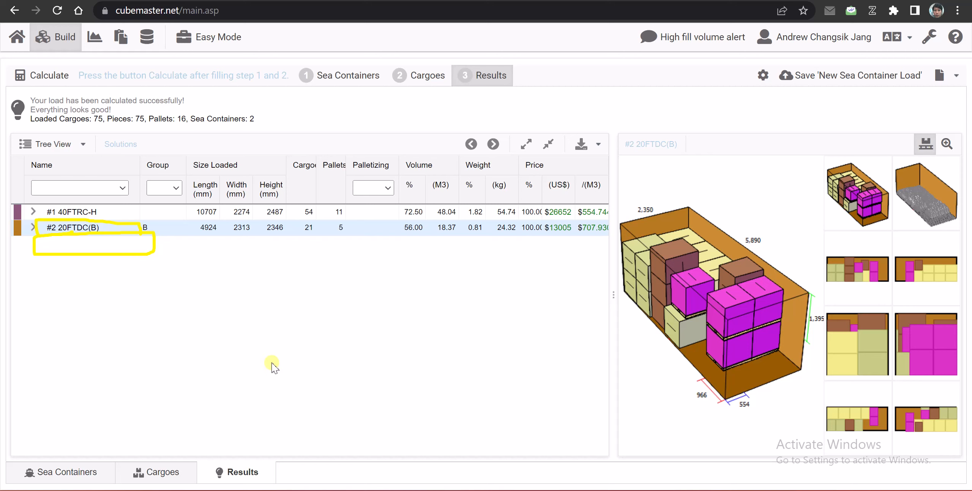
{"action": "key", "text": "Escape"}
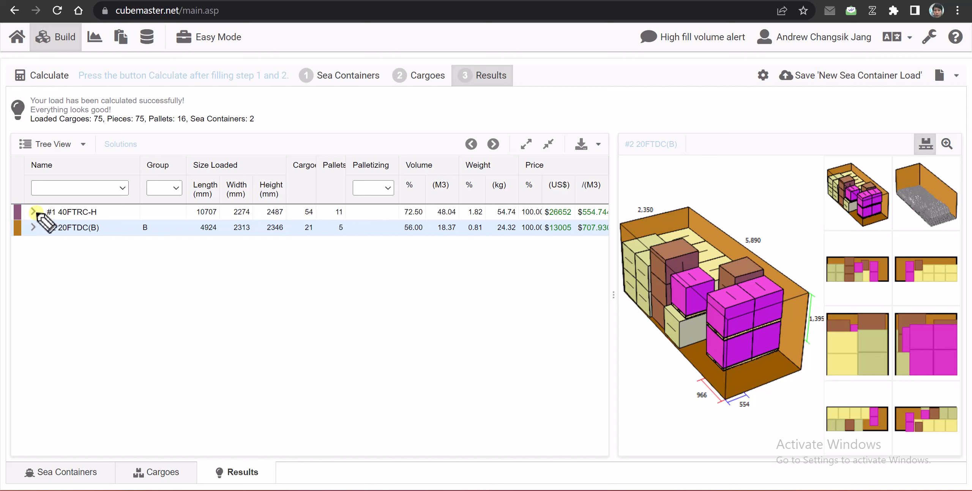
{"action": "left_click_drag", "start_coordinate": [37, 215], "coordinate": [106, 220]}
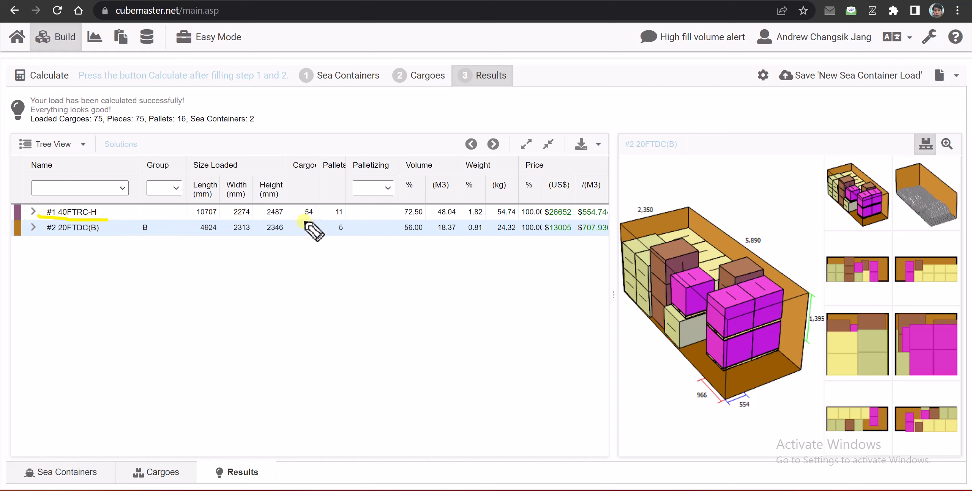
{"action": "mouse_move", "coordinate": [296, 224]}
{"action": "left_mouse_down"}
{"action": "mouse_move", "coordinate": [314, 200]}
{"action": "mouse_move", "coordinate": [318, 220]}
{"action": "mouse_move", "coordinate": [296, 221]}
{"action": "mouse_move", "coordinate": [322, 209]}
{"action": "mouse_move", "coordinate": [355, 220]}
{"action": "mouse_move", "coordinate": [338, 222]}
{"action": "left_mouse_up"}
{"action": "mouse_move", "coordinate": [713, 277]}
{"action": "left_mouse_down"}
{"action": "mouse_move", "coordinate": [682, 312]}
{"action": "mouse_move", "coordinate": [700, 357]}
{"action": "mouse_move", "coordinate": [800, 300]}
{"action": "mouse_move", "coordinate": [726, 287]}
{"action": "left_mouse_up"}
{"action": "mouse_move", "coordinate": [711, 224]}
{"action": "left_mouse_down"}
{"action": "mouse_move", "coordinate": [660, 224]}
{"action": "mouse_move", "coordinate": [679, 395]}
{"action": "mouse_move", "coordinate": [822, 323]}
{"action": "mouse_move", "coordinate": [692, 220]}
{"action": "left_mouse_up"}
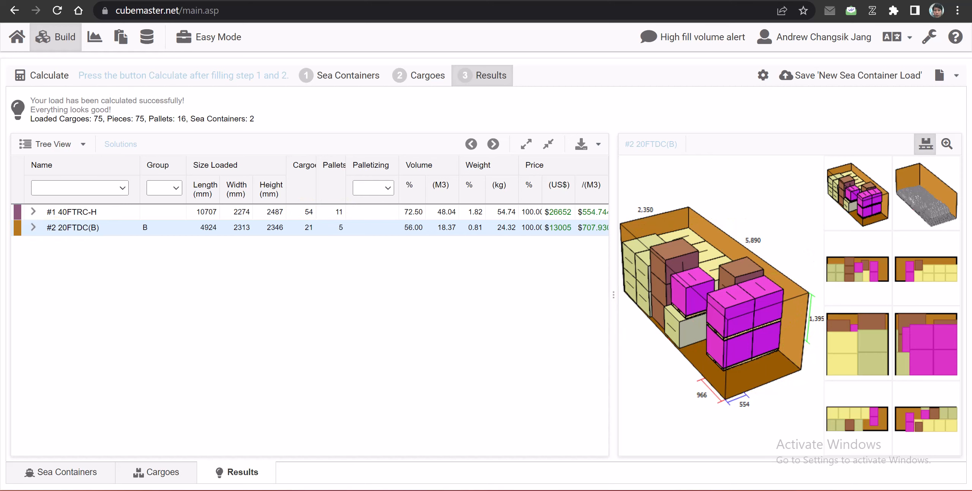
Examine the cargo, pallet, volume, weight and price figures of #2 20FTDC(B), and display the layout of #1 40FTRC-H
{"action": "left_click_drag", "start_coordinate": [42, 235], "coordinate": [109, 238]}
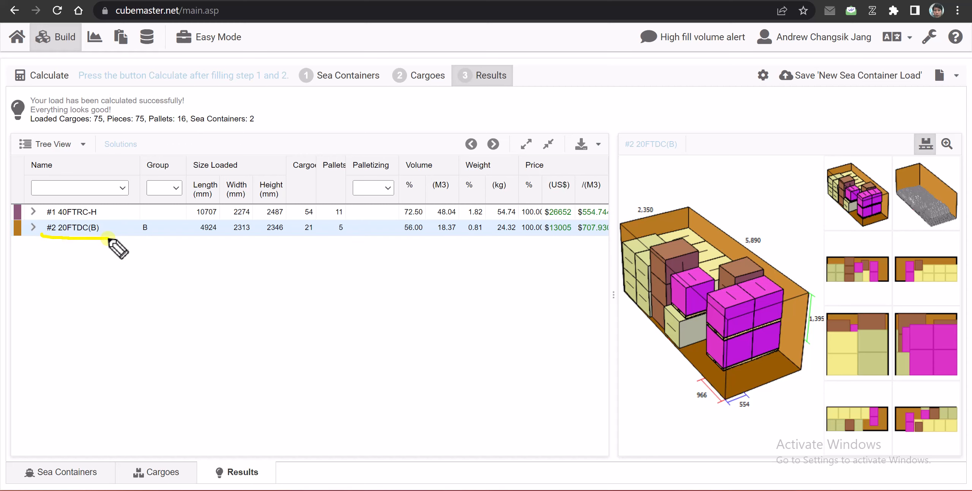
{"action": "mouse_move", "coordinate": [632, 164]}
{"action": "left_mouse_down"}
{"action": "mouse_move", "coordinate": [700, 168]}
{"action": "mouse_move", "coordinate": [655, 131]}
{"action": "mouse_move", "coordinate": [614, 161]}
{"action": "mouse_move", "coordinate": [647, 160]}
{"action": "left_mouse_up"}
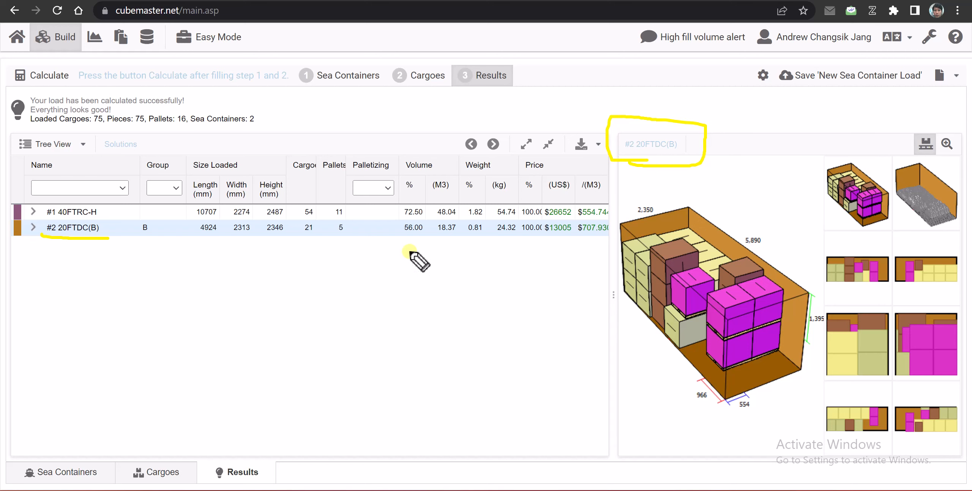
{"action": "left_click_drag", "start_coordinate": [308, 238], "coordinate": [354, 234]}
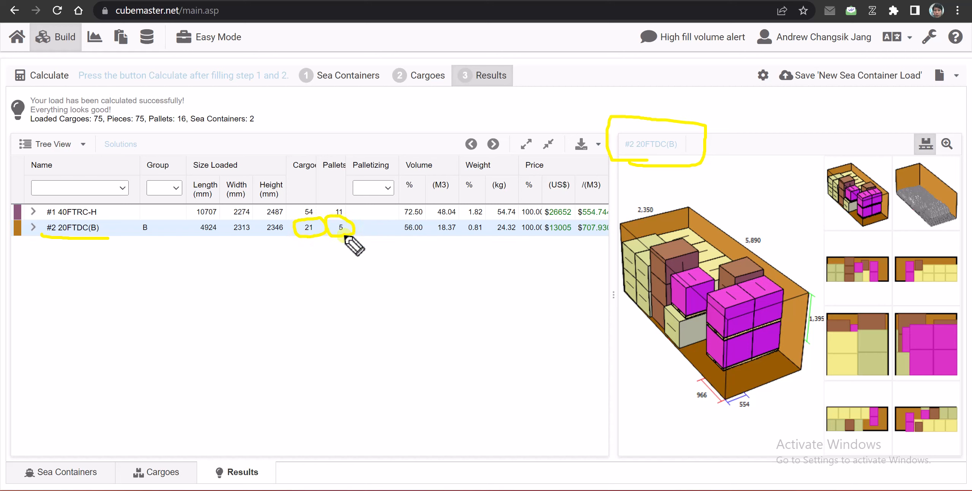
{"action": "mouse_move", "coordinate": [716, 273]}
{"action": "left_mouse_down"}
{"action": "mouse_move", "coordinate": [675, 297]}
{"action": "mouse_move", "coordinate": [703, 359]}
{"action": "mouse_move", "coordinate": [803, 288]}
{"action": "mouse_move", "coordinate": [713, 276]}
{"action": "left_mouse_up"}
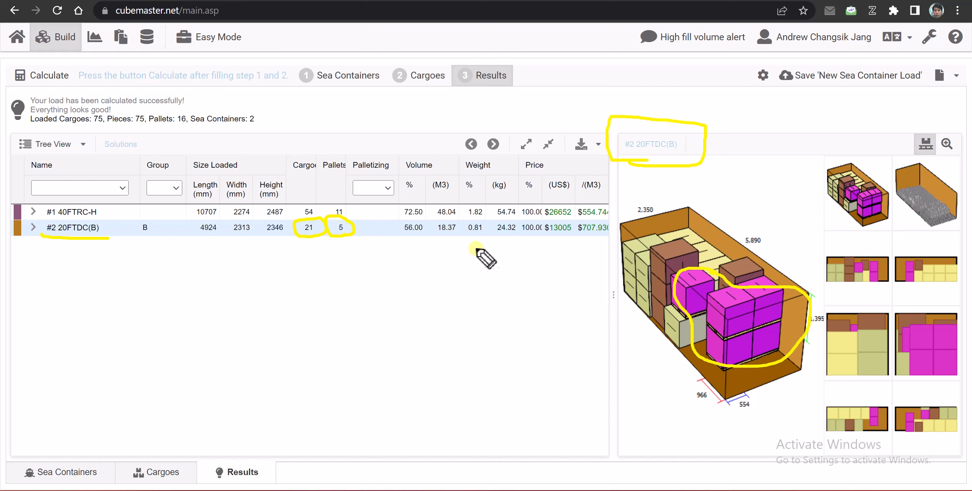
{"action": "mouse_move", "coordinate": [410, 239]}
{"action": "left_mouse_down"}
{"action": "mouse_move", "coordinate": [387, 220]}
{"action": "mouse_move", "coordinate": [434, 234]}
{"action": "mouse_move", "coordinate": [402, 236]}
{"action": "mouse_move", "coordinate": [461, 238]}
{"action": "left_mouse_up"}
{"action": "left_click", "coordinate": [421, 235]}
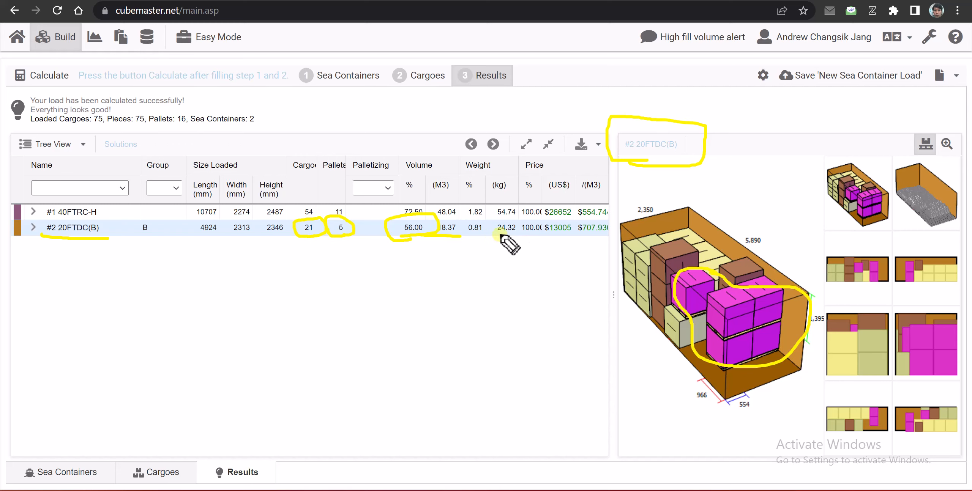
{"action": "left_click_drag", "start_coordinate": [474, 234], "coordinate": [598, 237]}
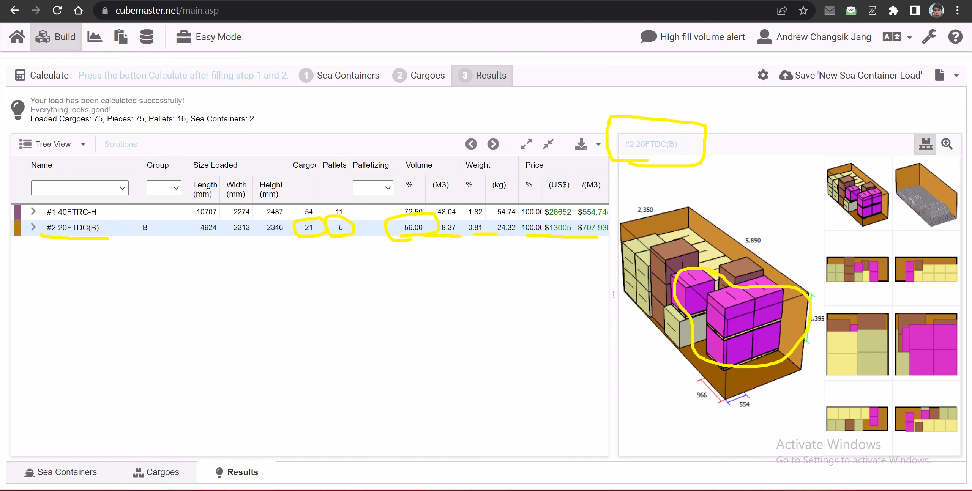
{"action": "key", "text": "Escape"}
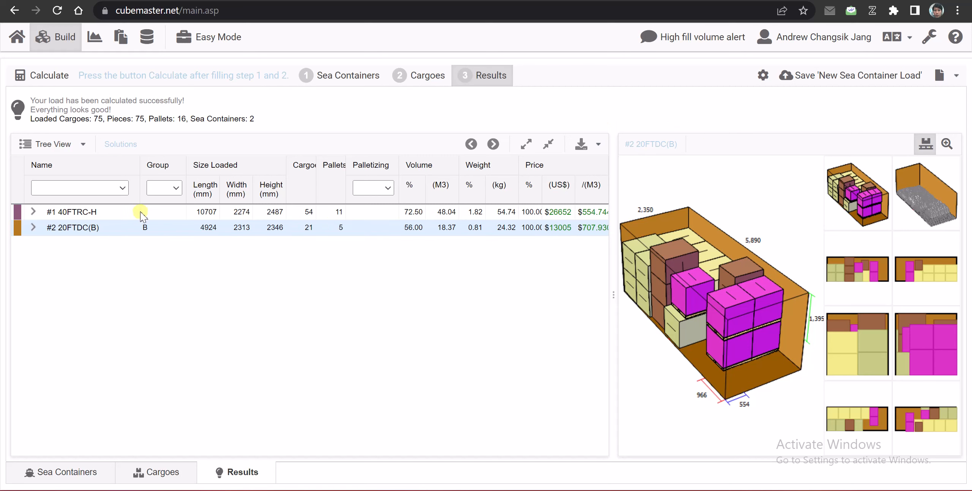
{"action": "left_click", "coordinate": [141, 213]}
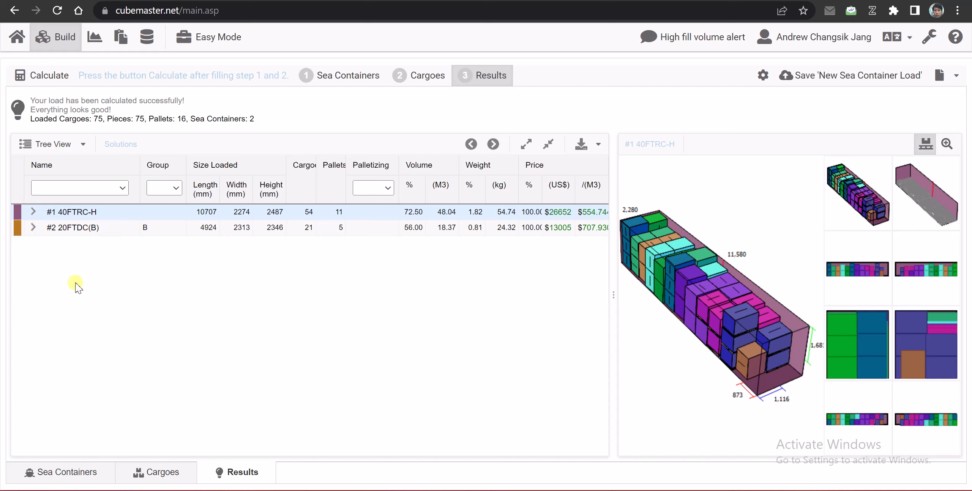
Expand the cargo list of #1 40FTRC-H and examine the 3D placement of its first cargo, New Name
{"action": "left_click", "coordinate": [31, 212]}
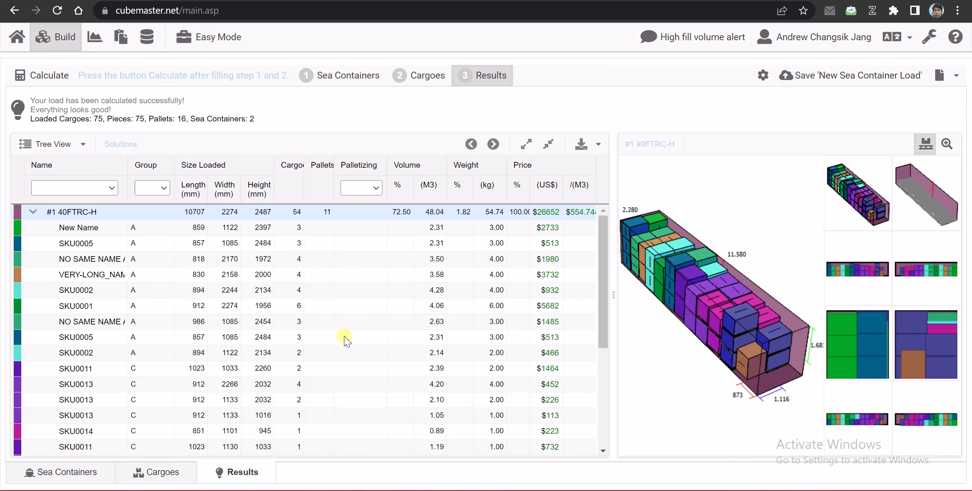
{"action": "scroll", "coordinate": [418, 320], "scroll_direction": "down", "scroll_amount": 5}
{"action": "scroll", "coordinate": [418, 320], "scroll_direction": "up", "scroll_amount": 5}
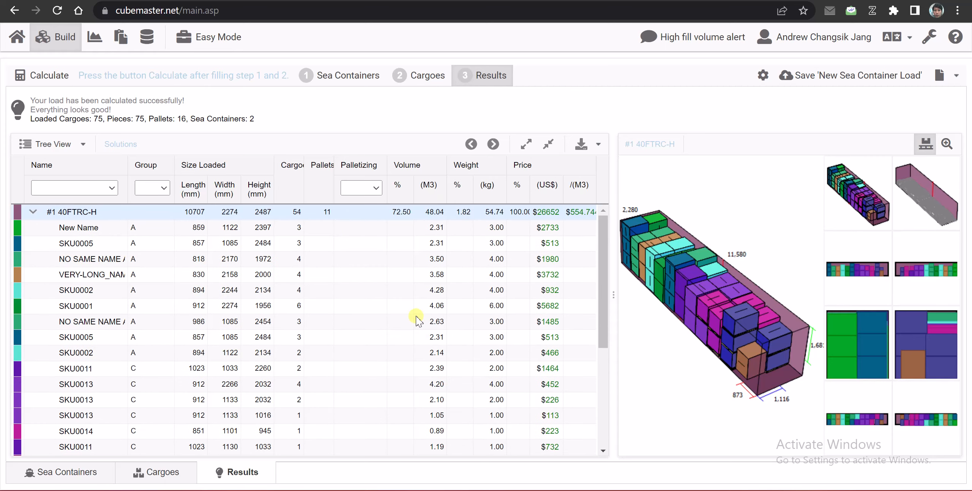
{"action": "left_click", "coordinate": [351, 230]}
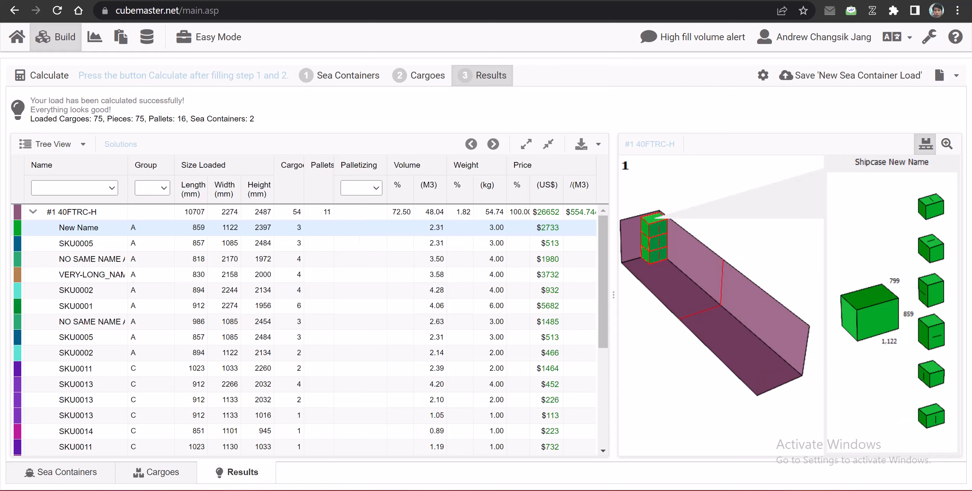
{"action": "mouse_move", "coordinate": [703, 185]}
{"action": "left_mouse_down"}
{"action": "mouse_move", "coordinate": [617, 240]}
{"action": "mouse_move", "coordinate": [863, 317]}
{"action": "mouse_move", "coordinate": [730, 205]}
{"action": "mouse_move", "coordinate": [694, 194]}
{"action": "left_mouse_up"}
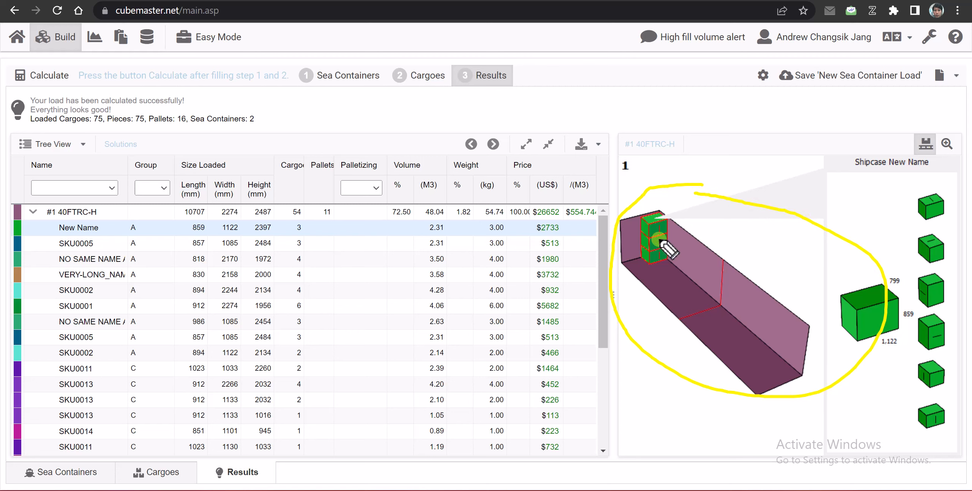
{"action": "left_click_drag", "start_coordinate": [679, 225], "coordinate": [678, 256]}
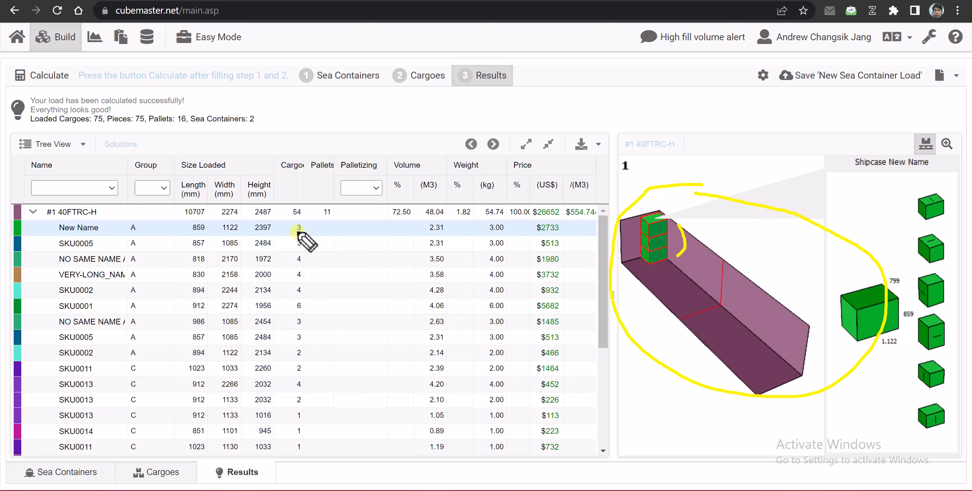
Examine the quantity, loaded size, volume, weight and price of the New Name cargo in #1 40FTRC-H
{"action": "mouse_move", "coordinate": [298, 236]}
{"action": "left_mouse_down"}
{"action": "mouse_move", "coordinate": [282, 217]}
{"action": "mouse_move", "coordinate": [301, 236]}
{"action": "left_mouse_up"}
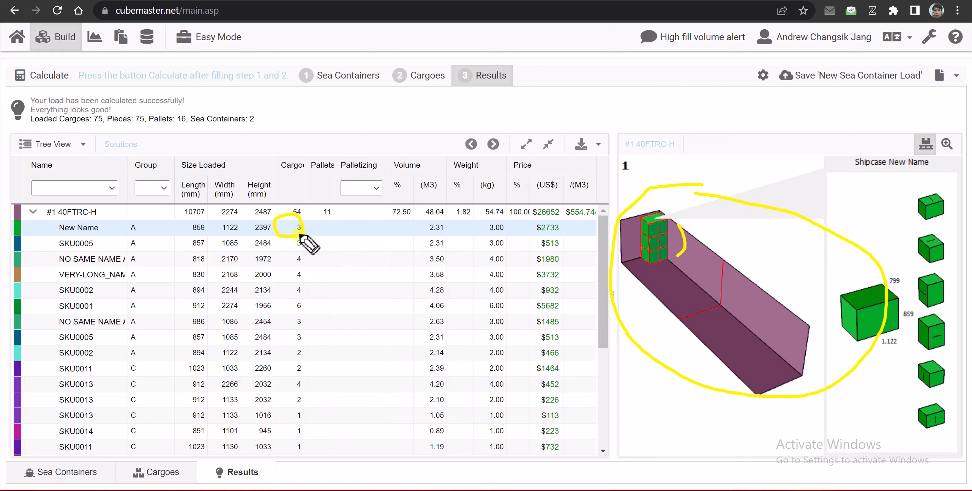
{"action": "mouse_move", "coordinate": [173, 230]}
{"action": "left_mouse_down"}
{"action": "mouse_move", "coordinate": [217, 241]}
{"action": "mouse_move", "coordinate": [285, 214]}
{"action": "mouse_move", "coordinate": [173, 230]}
{"action": "left_mouse_up"}
{"action": "left_click_drag", "start_coordinate": [416, 235], "coordinate": [445, 235]}
{"action": "mouse_move", "coordinate": [432, 189]}
{"action": "left_mouse_down"}
{"action": "mouse_move", "coordinate": [444, 180]}
{"action": "mouse_move", "coordinate": [448, 192]}
{"action": "left_mouse_up"}
{"action": "left_click_drag", "start_coordinate": [478, 236], "coordinate": [504, 236]}
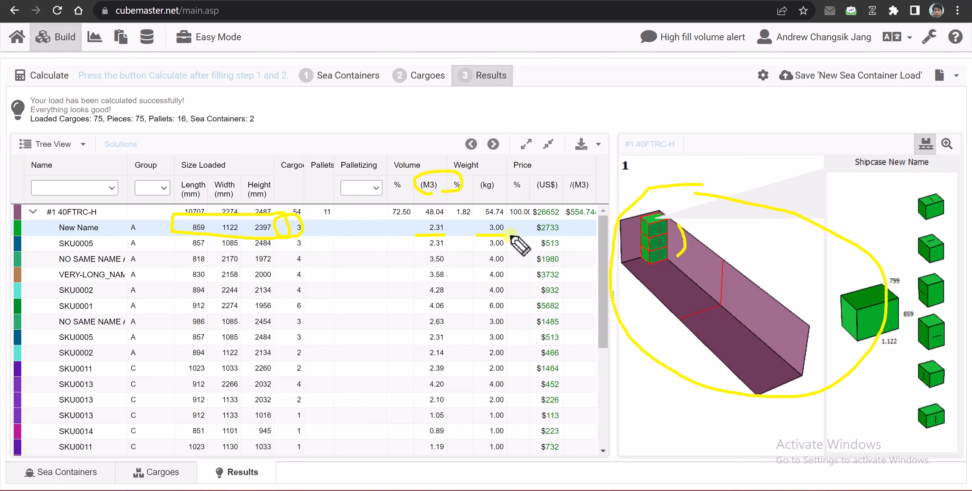
{"action": "left_click_drag", "start_coordinate": [528, 237], "coordinate": [564, 236]}
Check the unit prices in the source cargo list, including the price and quantity of SKU0001
{"action": "left_click", "coordinate": [417, 77]}
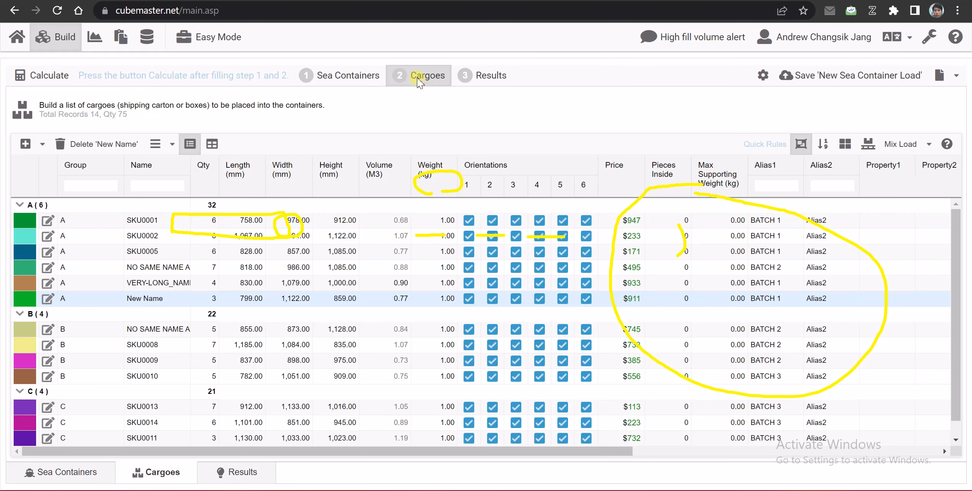
{"action": "key", "text": "Escape"}
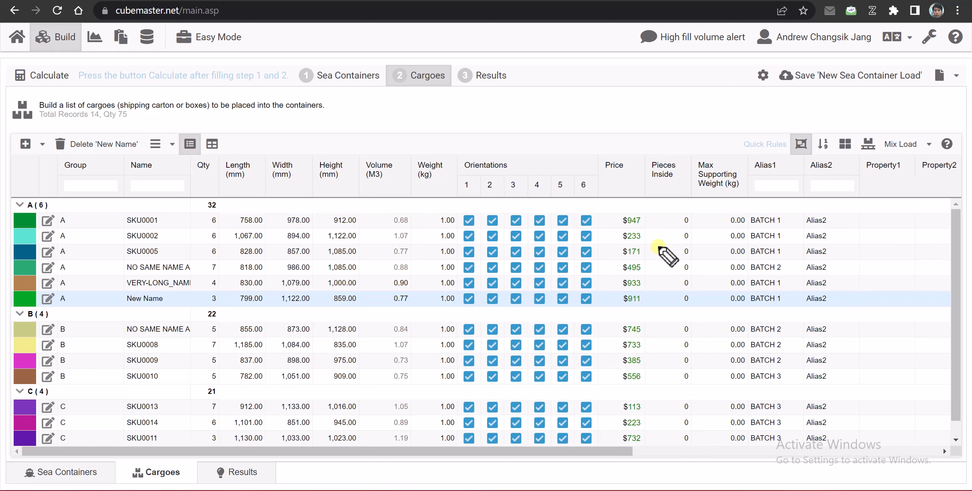
{"action": "mouse_move", "coordinate": [640, 209]}
{"action": "left_mouse_down"}
{"action": "mouse_move", "coordinate": [603, 270]}
{"action": "mouse_move", "coordinate": [594, 436]}
{"action": "mouse_move", "coordinate": [618, 455]}
{"action": "mouse_move", "coordinate": [654, 300]}
{"action": "mouse_move", "coordinate": [648, 210]}
{"action": "mouse_move", "coordinate": [653, 227]}
{"action": "mouse_move", "coordinate": [596, 228]}
{"action": "mouse_move", "coordinate": [660, 232]}
{"action": "left_mouse_up"}
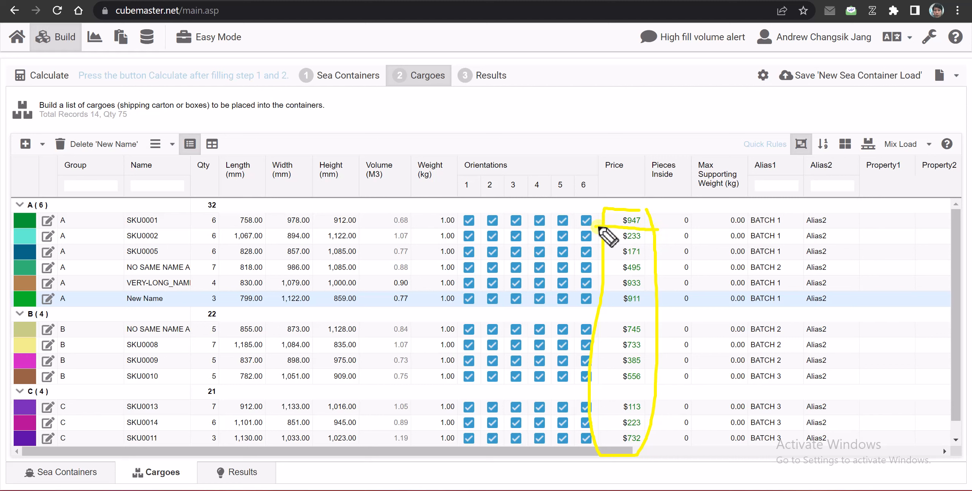
{"action": "left_click_drag", "start_coordinate": [107, 230], "coordinate": [230, 230]}
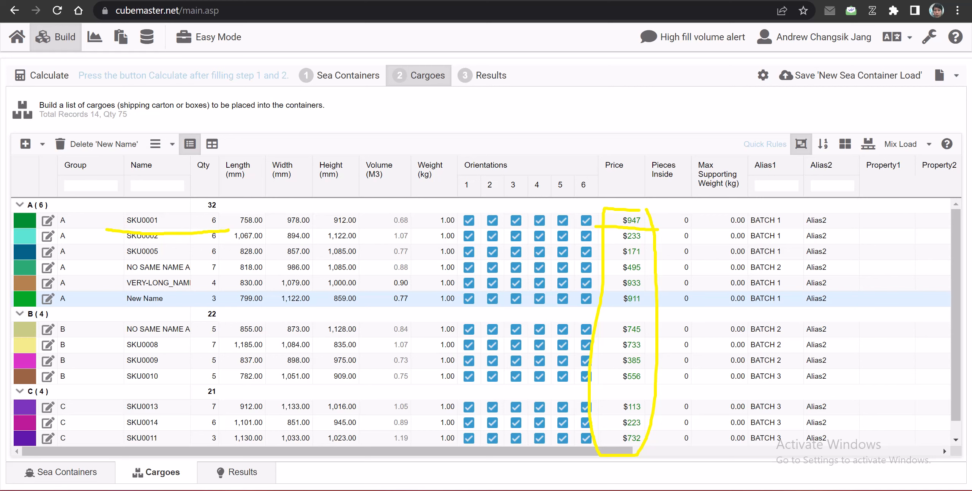
Return to the results and examine the total price and price per cubic metre of #1 40FTRC-H, plus New Name's price
{"action": "left_click", "coordinate": [473, 78]}
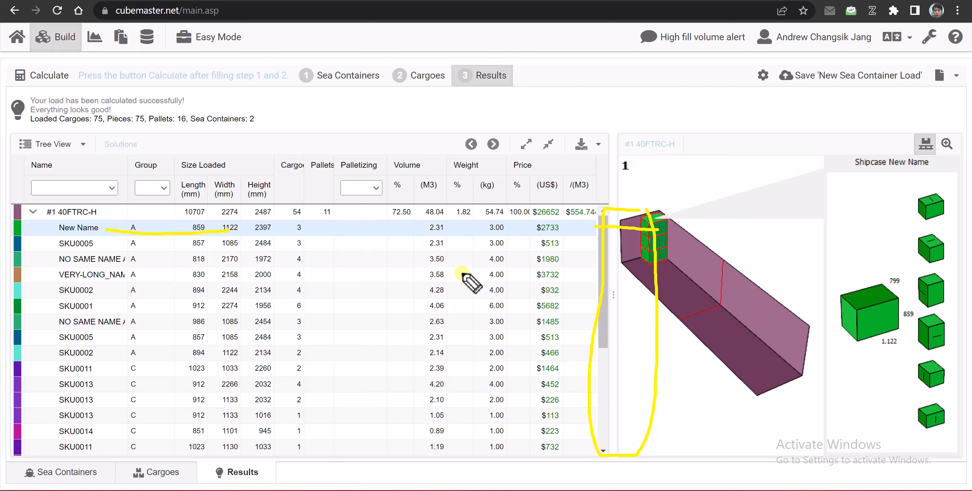
{"action": "mouse_move", "coordinate": [547, 218]}
{"action": "left_mouse_down"}
{"action": "mouse_move", "coordinate": [535, 196]}
{"action": "mouse_move", "coordinate": [569, 213]}
{"action": "mouse_move", "coordinate": [550, 222]}
{"action": "left_mouse_up"}
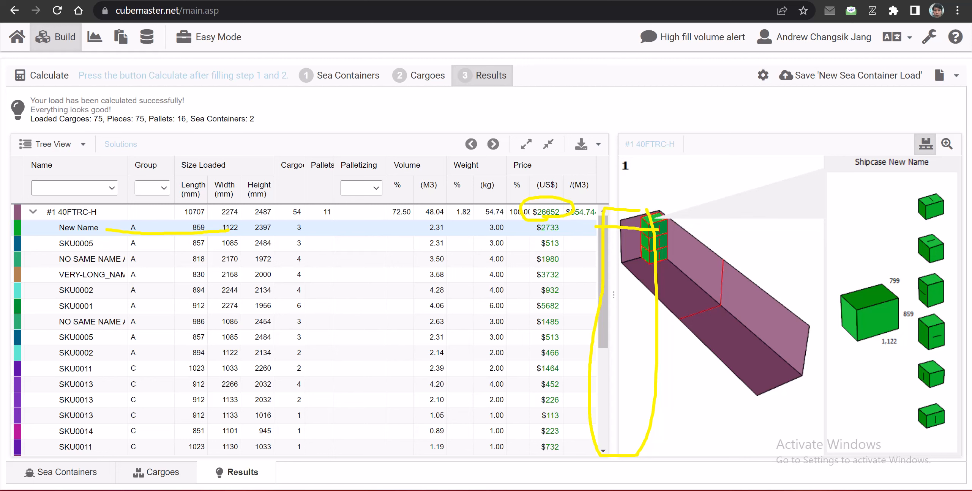
{"action": "mouse_move", "coordinate": [581, 197]}
{"action": "left_mouse_down"}
{"action": "mouse_move", "coordinate": [555, 218]}
{"action": "mouse_move", "coordinate": [609, 207]}
{"action": "mouse_move", "coordinate": [589, 199]}
{"action": "left_mouse_up"}
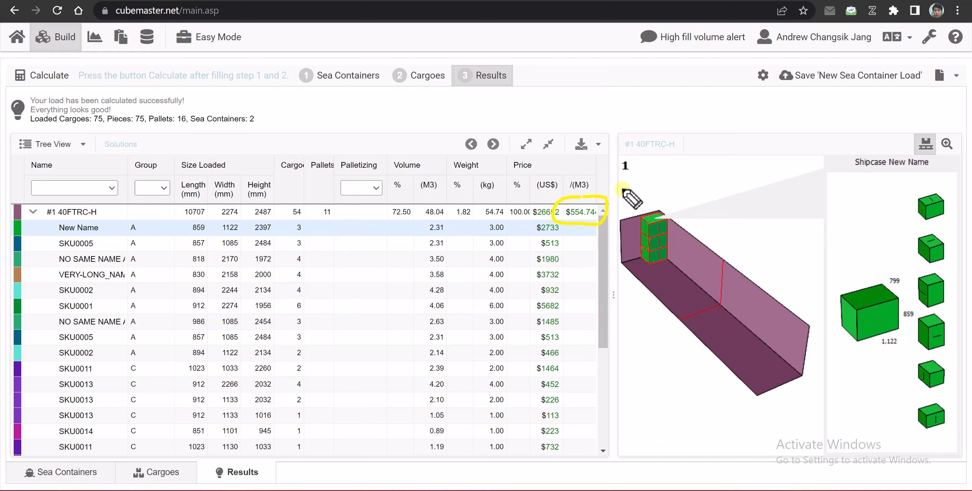
{"action": "mouse_move", "coordinate": [527, 236]}
{"action": "left_mouse_down"}
{"action": "mouse_move", "coordinate": [563, 235]}
{"action": "mouse_move", "coordinate": [561, 221]}
{"action": "mouse_move", "coordinate": [529, 236]}
{"action": "left_mouse_up"}
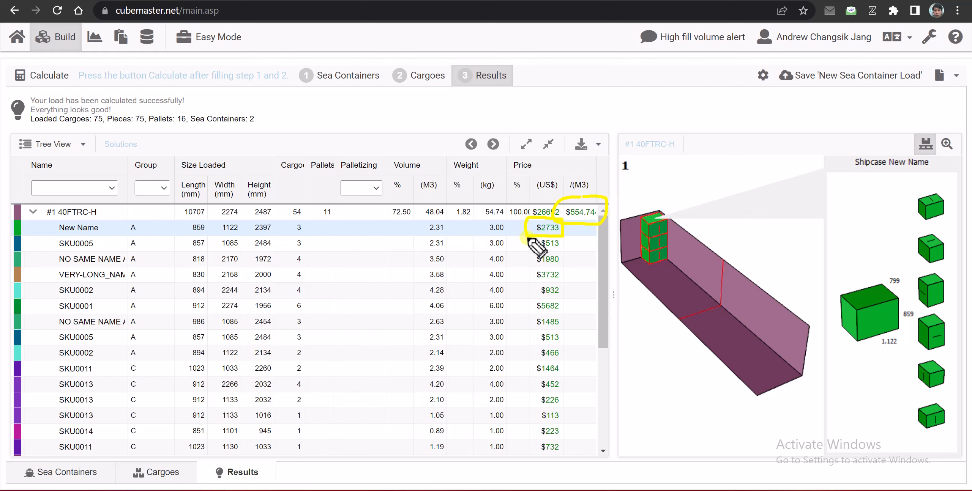
{"action": "left_click_drag", "start_coordinate": [61, 236], "coordinate": [604, 238]}
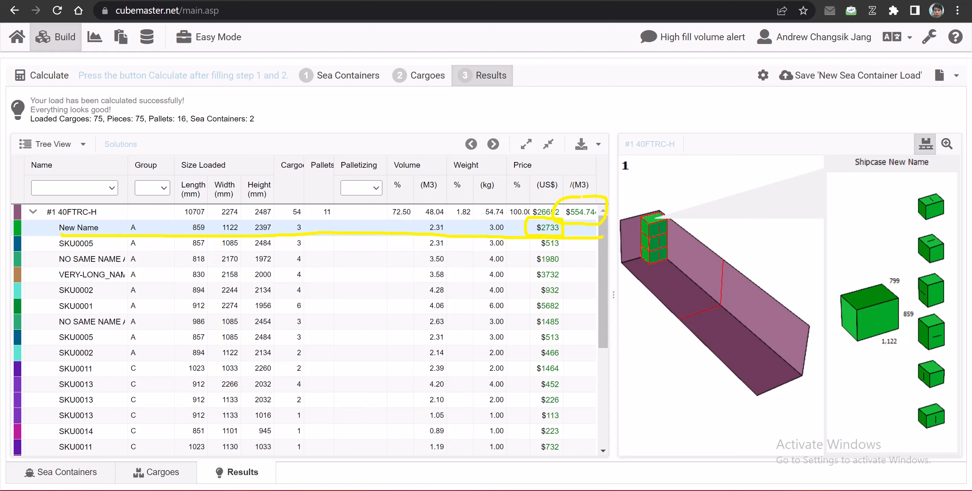
{"action": "key", "text": "Escape"}
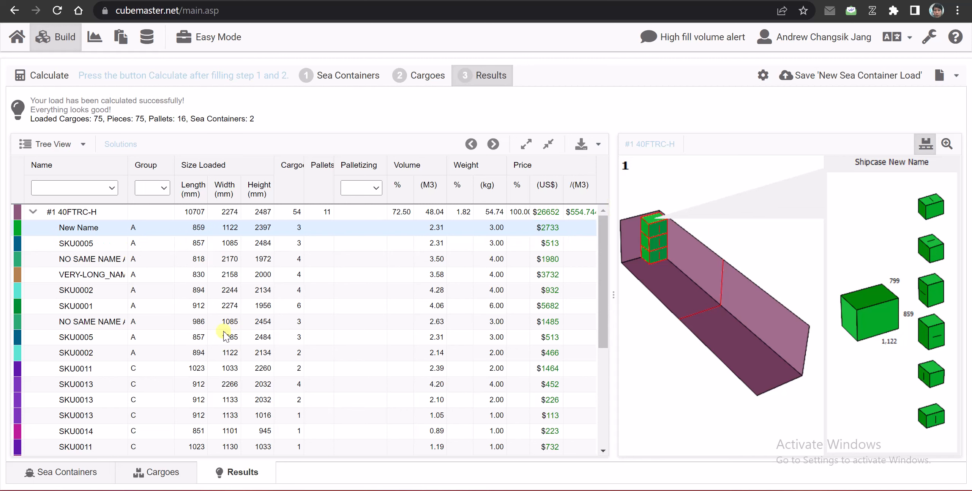
View the placement of SKU0010, the last cargo in #1 40FTRC-H, and collapse that container's cargo list
{"action": "left_click_drag", "start_coordinate": [601, 248], "coordinate": [603, 384]}
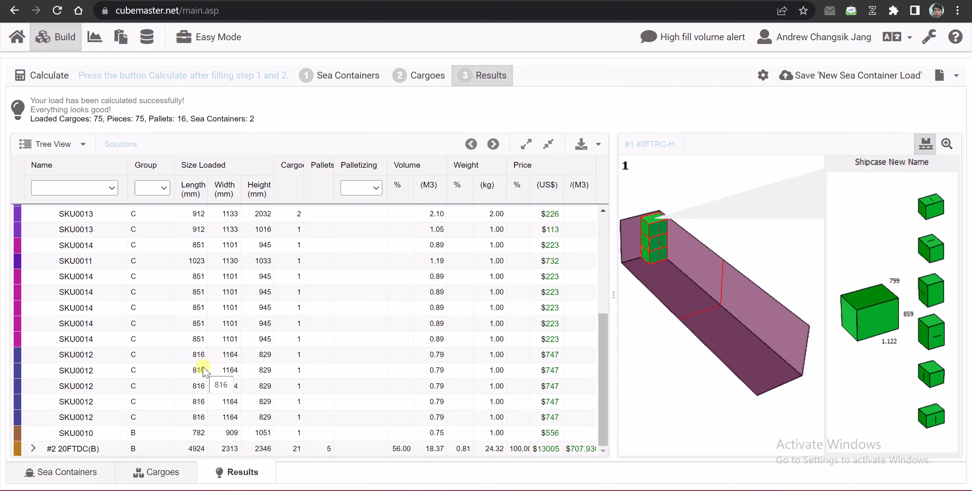
{"action": "left_click", "coordinate": [155, 434]}
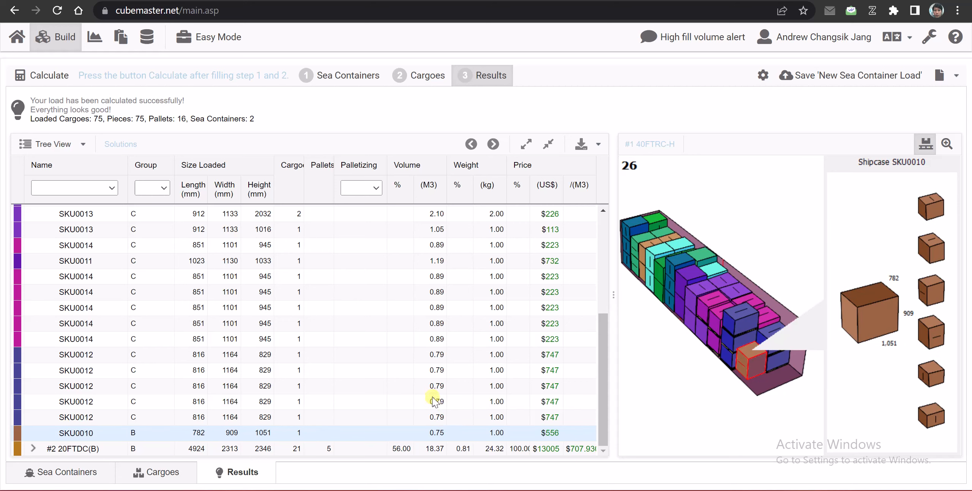
{"action": "scroll", "coordinate": [434, 393], "scroll_direction": "up", "scroll_amount": 10}
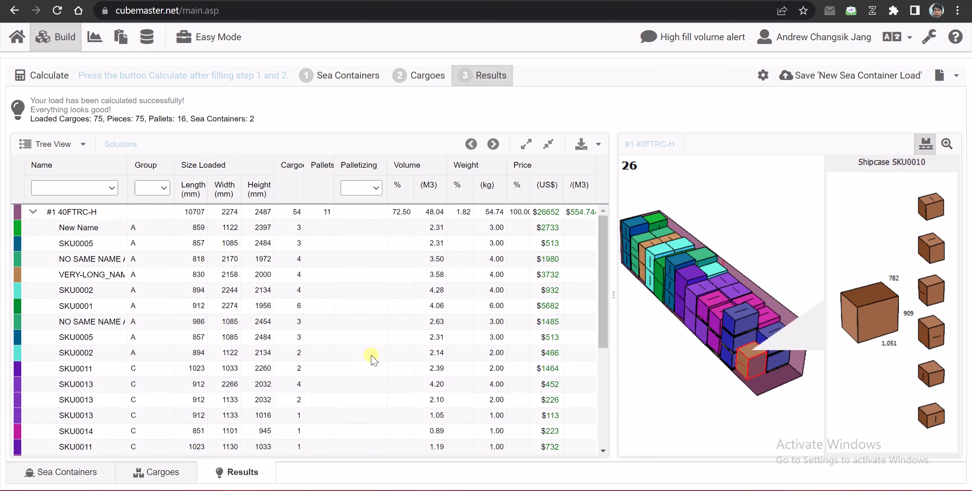
{"action": "left_click", "coordinate": [33, 212]}
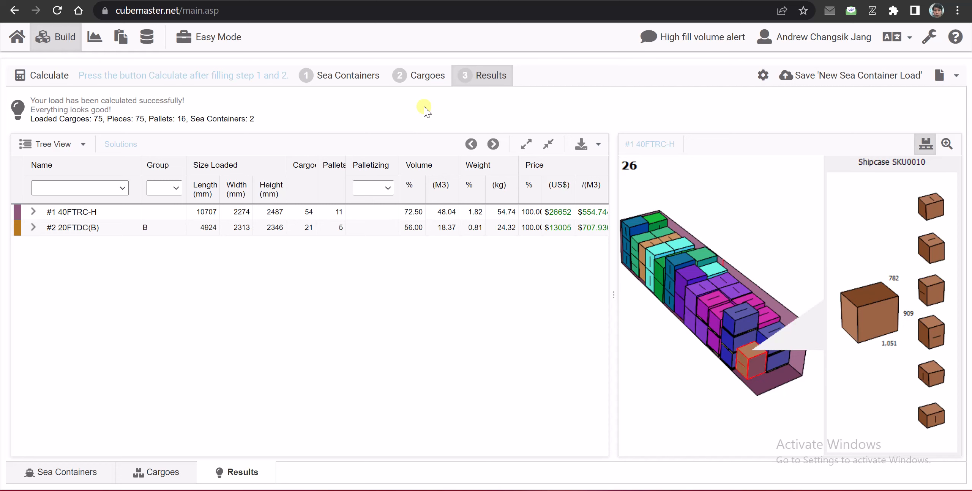
In the cargo list, activate the rule Small Sequence Placed Earlier and turn off the group rule
{"action": "left_click", "coordinate": [419, 79]}
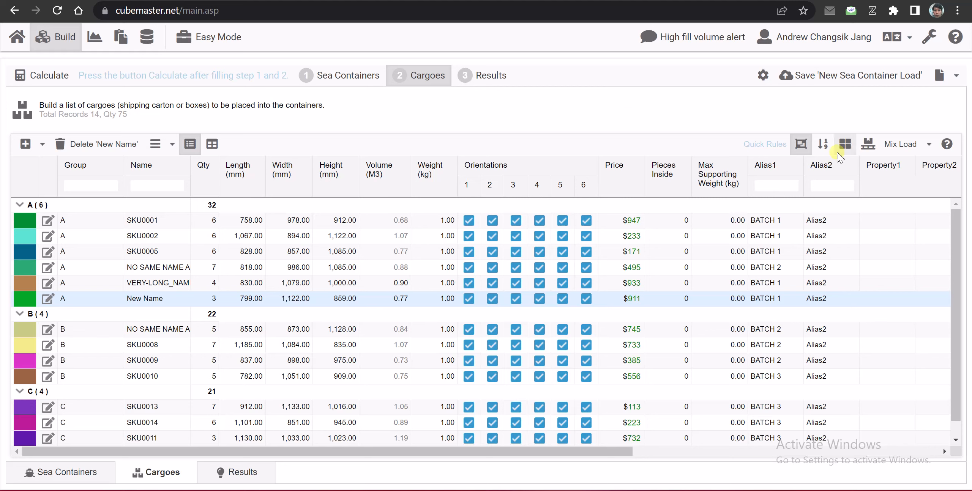
{"action": "left_click", "coordinate": [823, 148]}
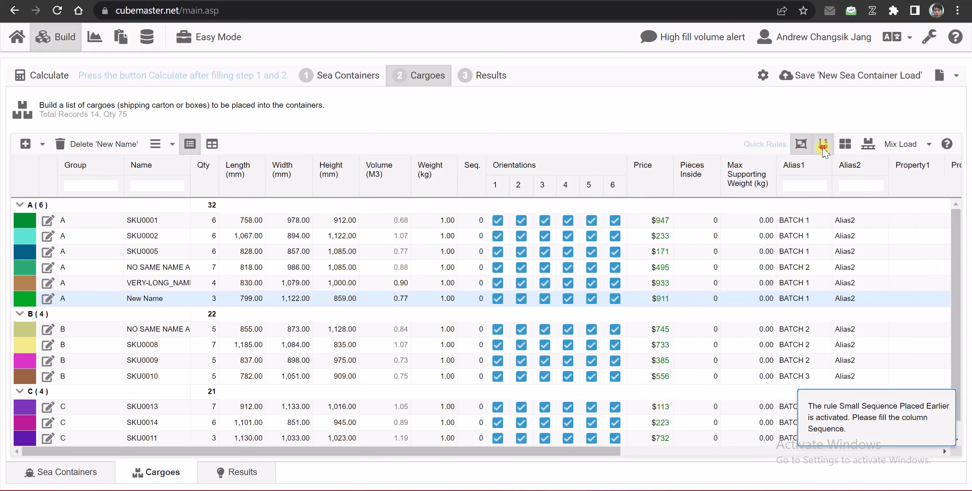
{"action": "left_click", "coordinate": [802, 148]}
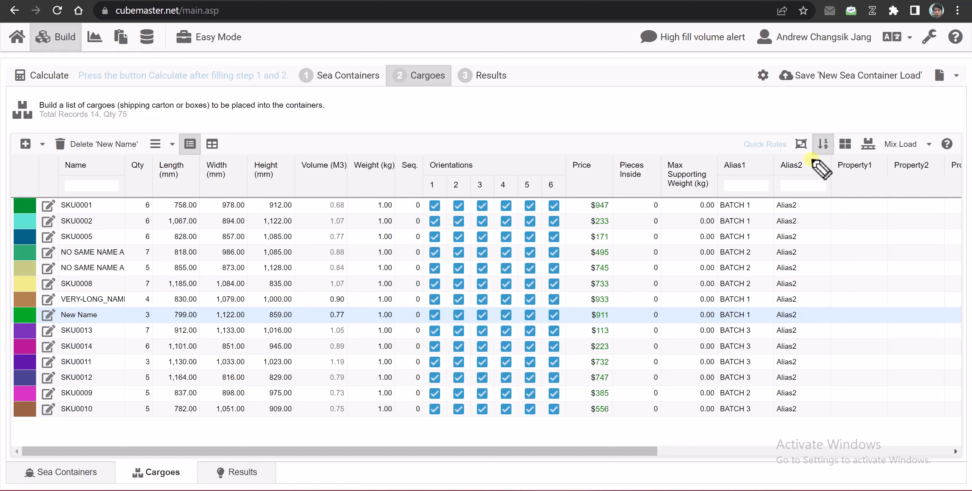
{"action": "mouse_move", "coordinate": [821, 163]}
{"action": "left_mouse_down"}
{"action": "mouse_move", "coordinate": [809, 131]}
{"action": "mouse_move", "coordinate": [839, 163]}
{"action": "left_mouse_up"}
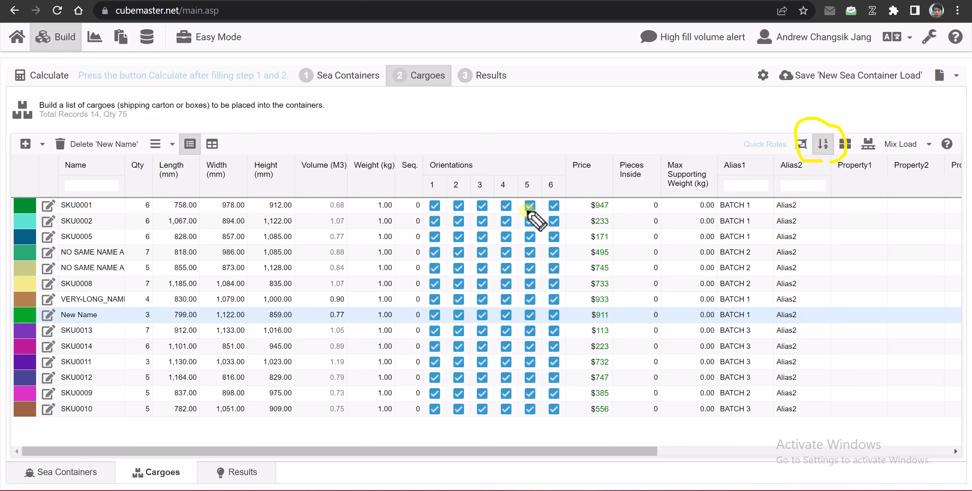
{"action": "mouse_move", "coordinate": [421, 151]}
{"action": "left_mouse_down"}
{"action": "mouse_move", "coordinate": [405, 152]}
{"action": "mouse_move", "coordinate": [393, 423]}
{"action": "mouse_move", "coordinate": [435, 417]}
{"action": "mouse_move", "coordinate": [437, 178]}
{"action": "mouse_move", "coordinate": [410, 152]}
{"action": "left_mouse_up"}
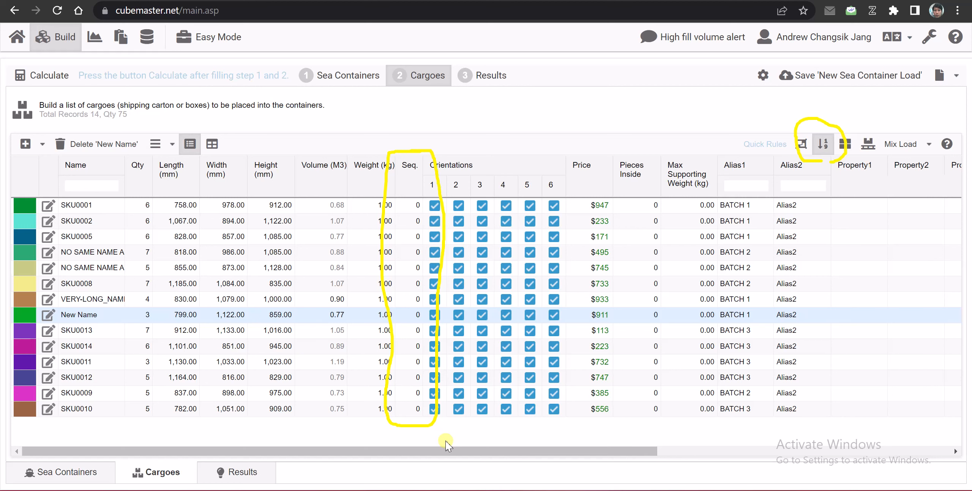
Set the sequence of SKU0001 to 10 and compare it with the sequences of the other cargoes
{"action": "left_click", "coordinate": [405, 207]}
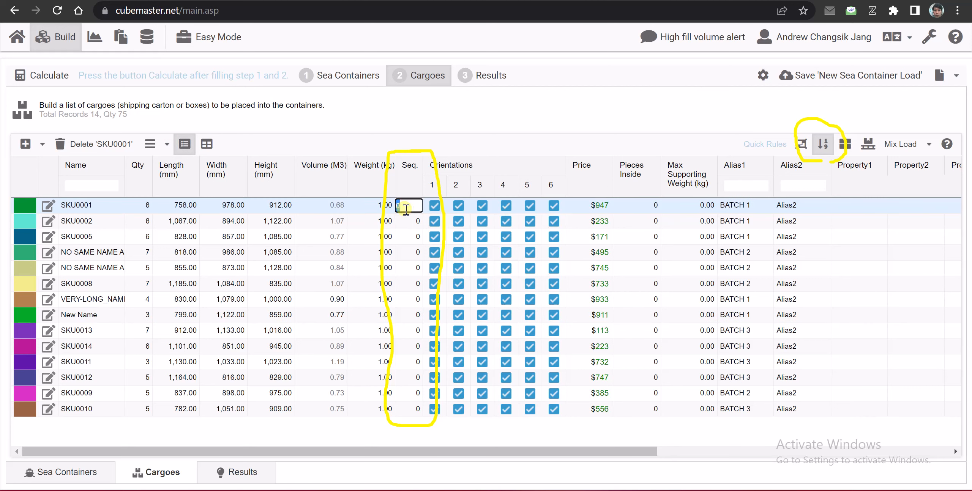
{"action": "type", "text": "10"}
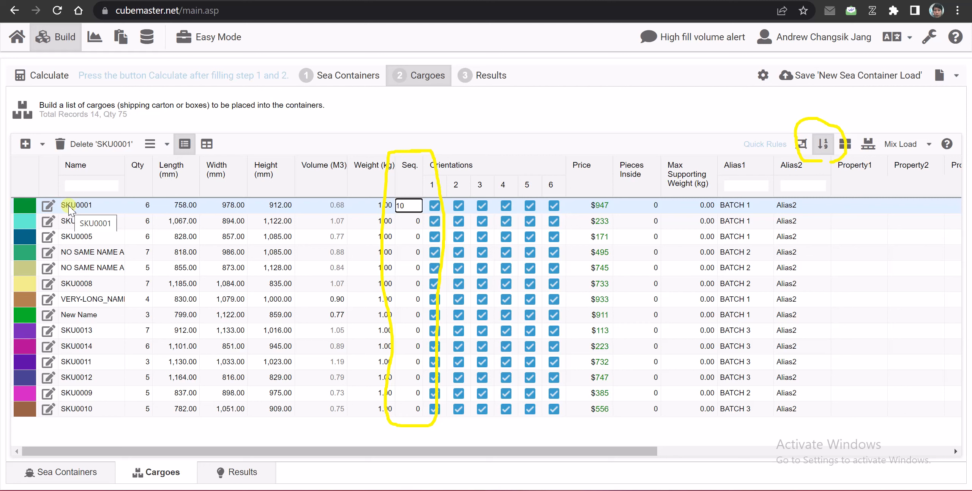
{"action": "left_click", "coordinate": [411, 409]}
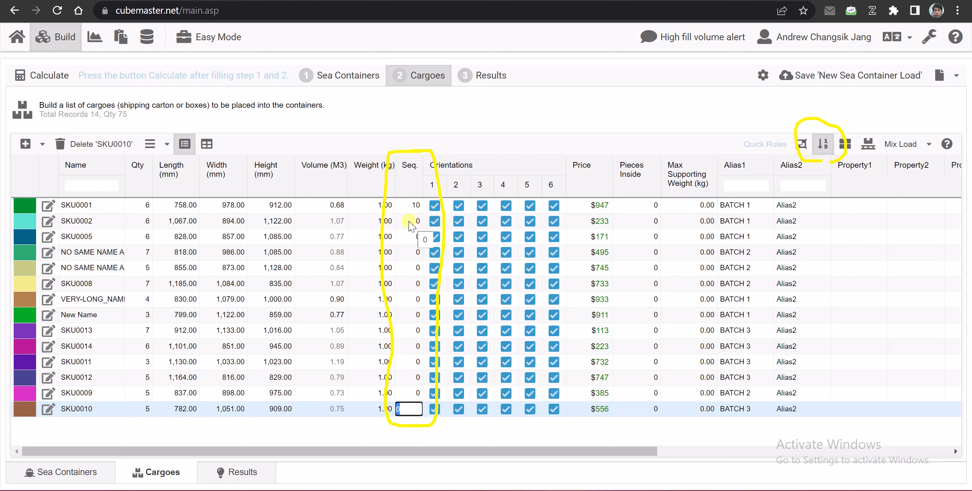
{"action": "left_click", "coordinate": [144, 222]}
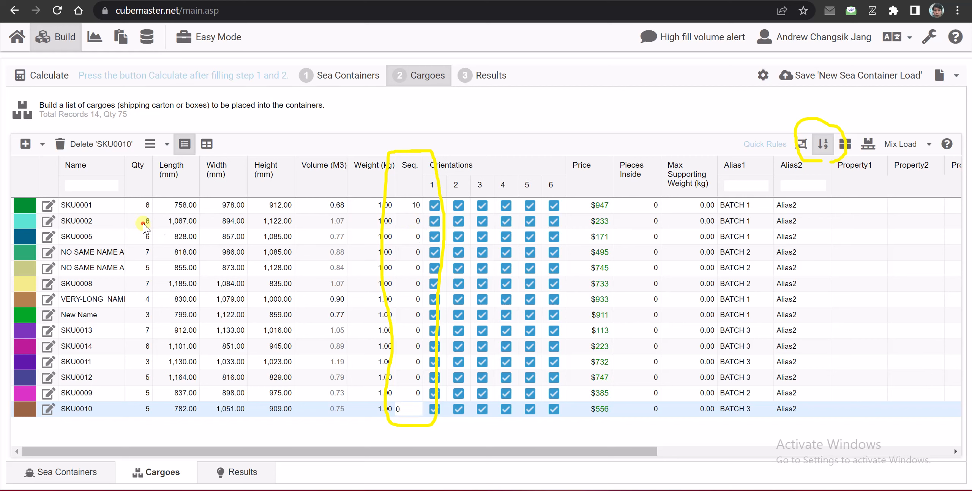
{"action": "left_click", "coordinate": [301, 410], "text": "shift"}
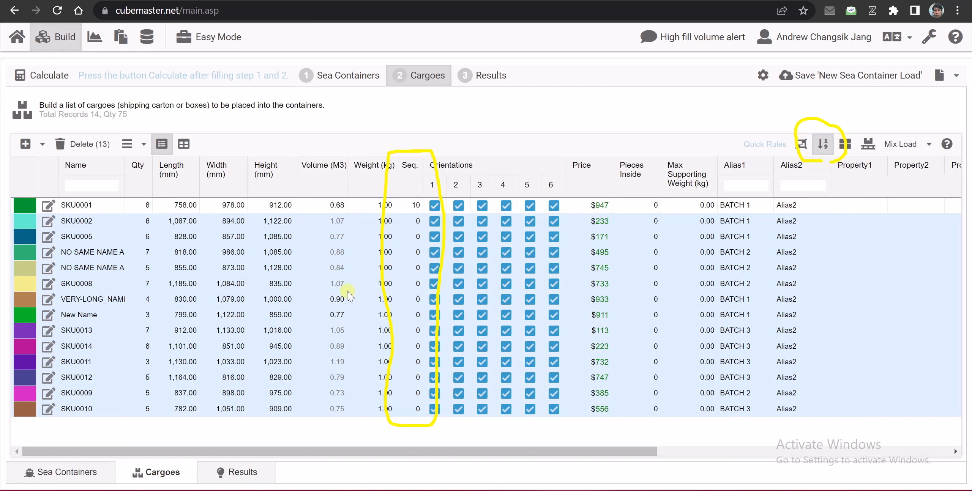
{"action": "left_click", "coordinate": [88, 205]}
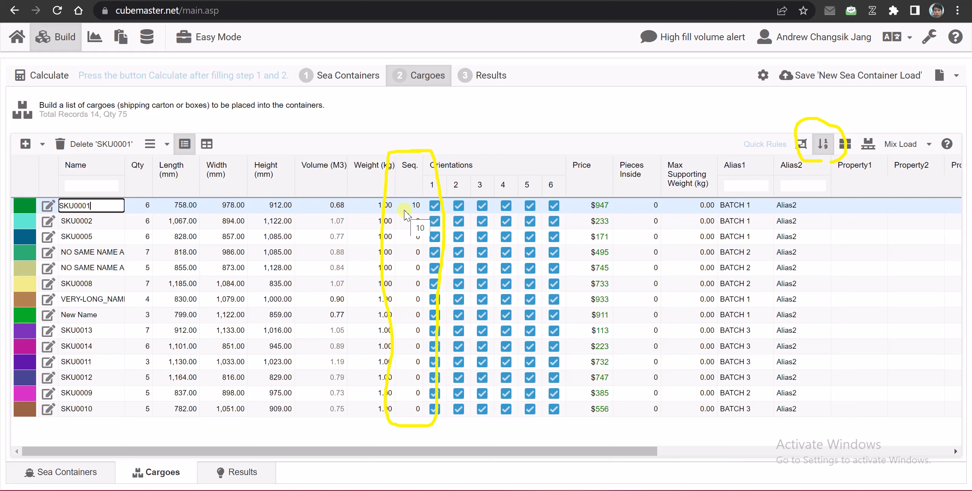
Recalculate the load and check the position of SKU0001 in the expanded cargo list of #2 20FTDC
{"action": "left_click", "coordinate": [36, 76]}
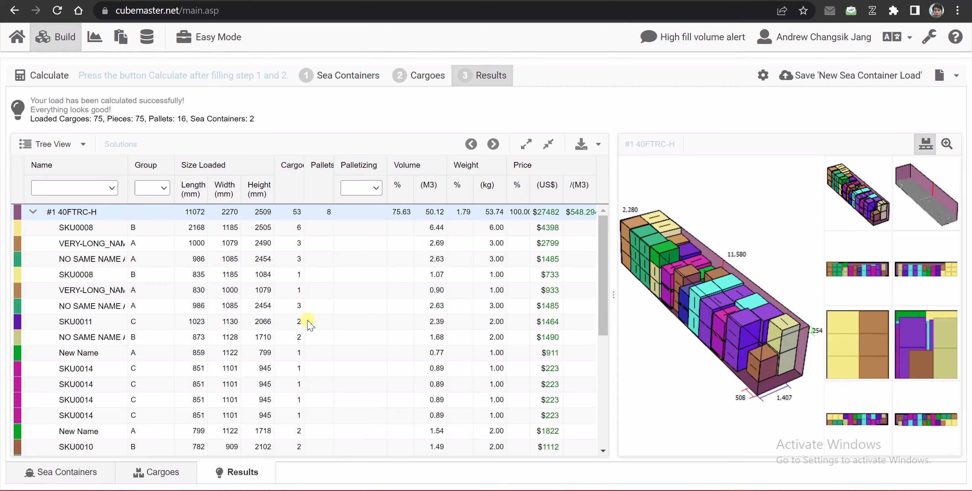
{"action": "scroll", "coordinate": [308, 323], "scroll_direction": "down", "scroll_amount": 6}
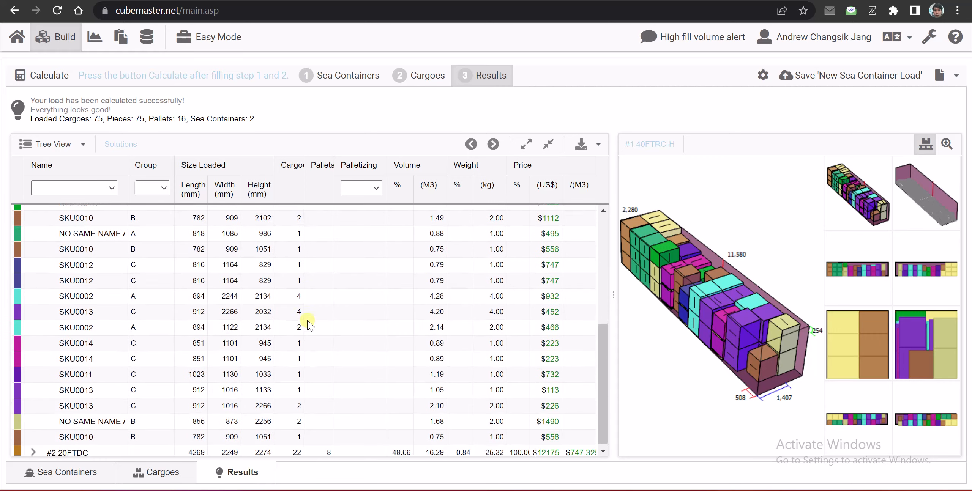
{"action": "left_click", "coordinate": [33, 449]}
{"action": "scroll", "coordinate": [299, 394], "scroll_direction": "down", "scroll_amount": 10}
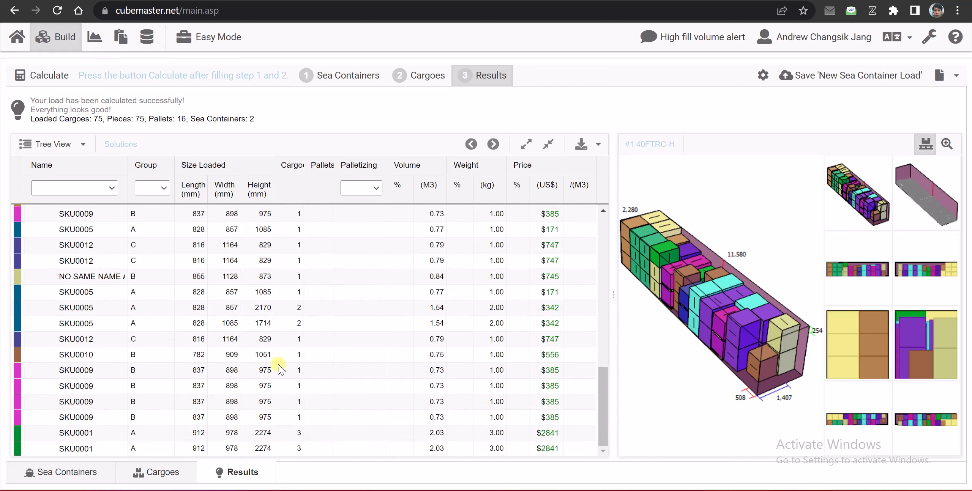
View both SKU0001 placements at the end of #2 20FTDC and check the SKU0001 sequence value in the cargo list
{"action": "left_click", "coordinate": [82, 433]}
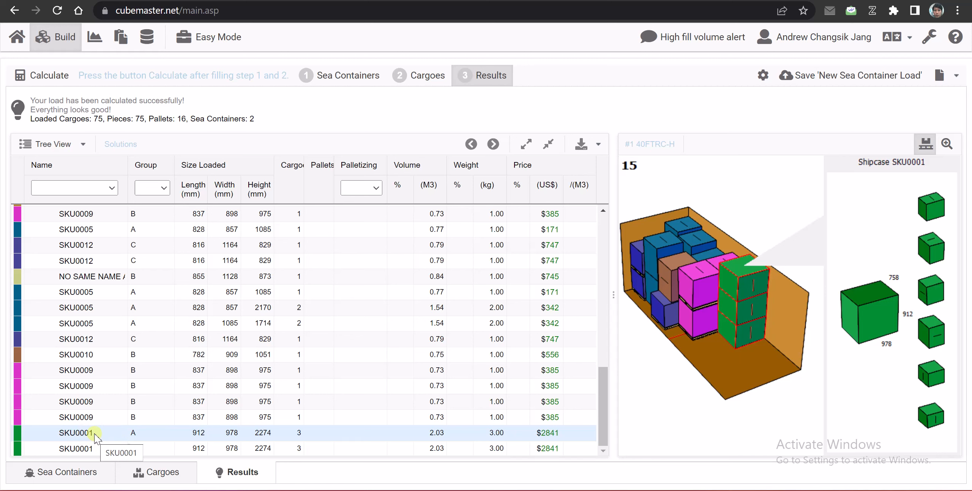
{"action": "left_click", "coordinate": [94, 449]}
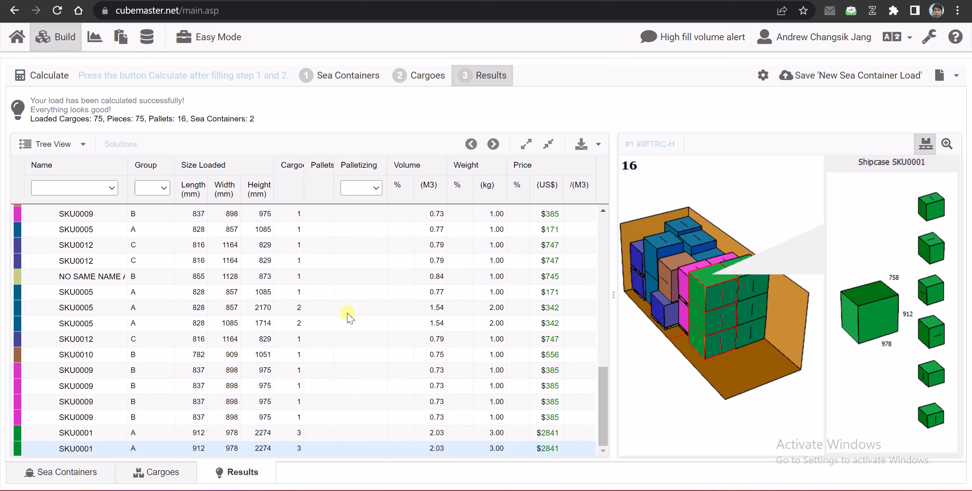
{"action": "left_click", "coordinate": [420, 76]}
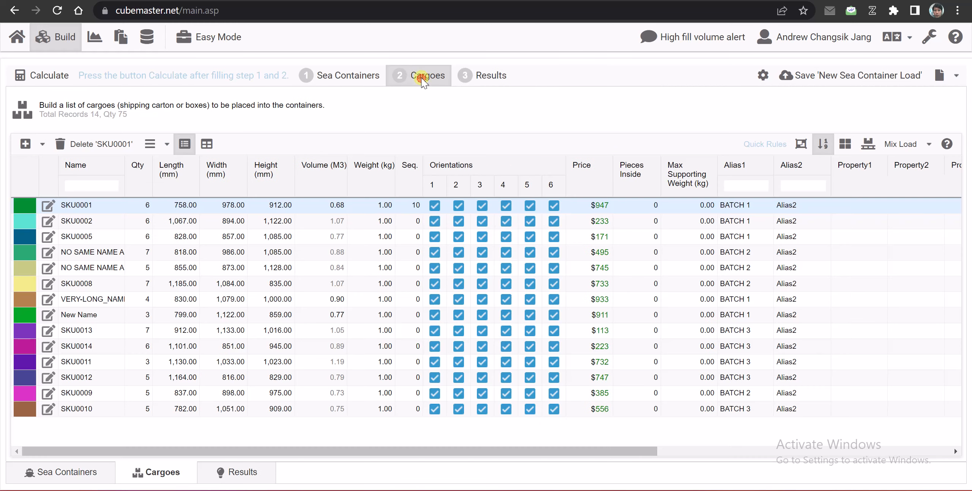
{"action": "left_click", "coordinate": [413, 207]}
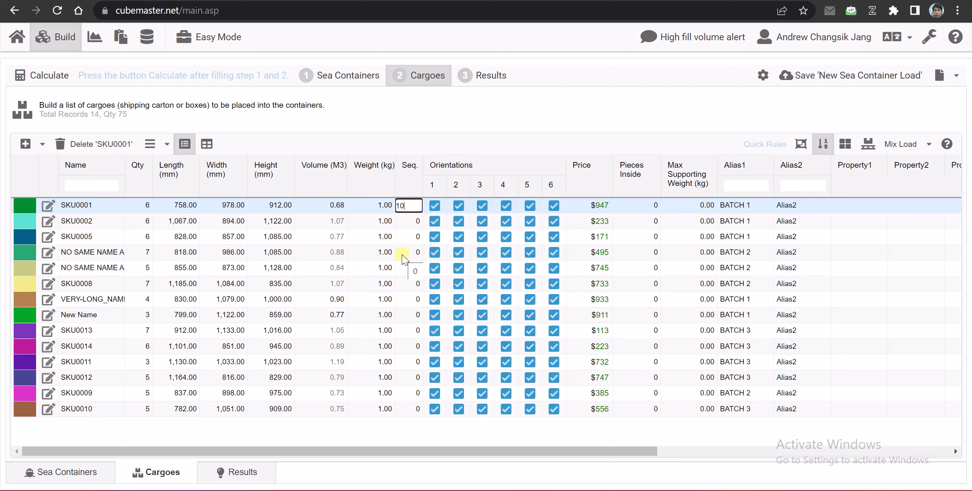
{"action": "left_click", "coordinate": [492, 76]}
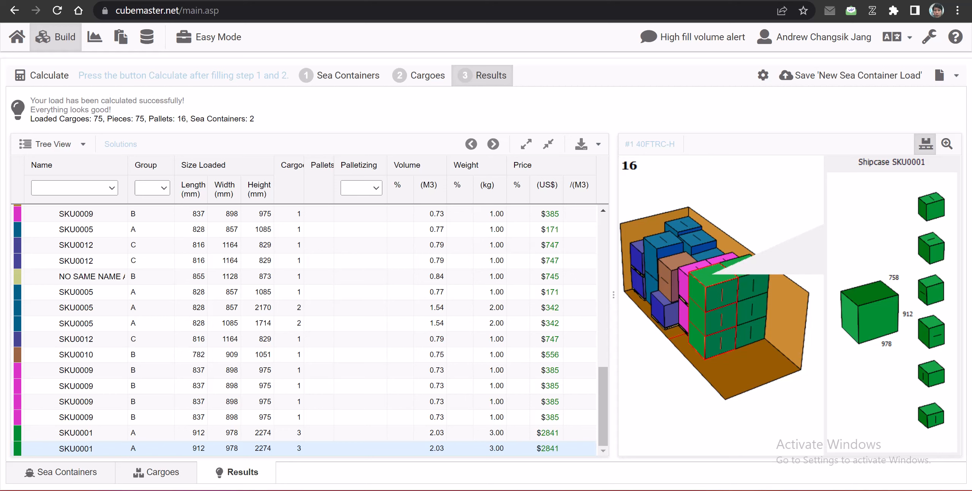
In the cargo list, turn off the sequence rule and activate the floor stacking rule
{"action": "left_click", "coordinate": [412, 78]}
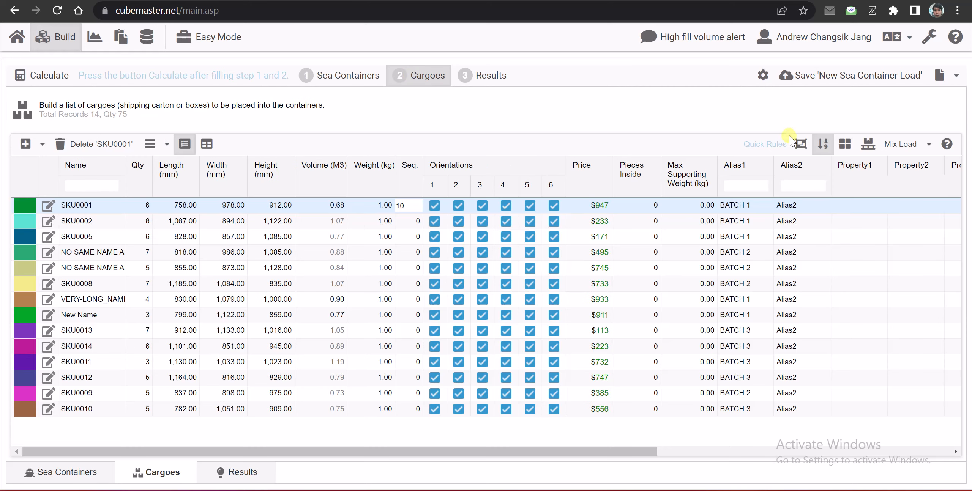
{"action": "left_click", "coordinate": [821, 144]}
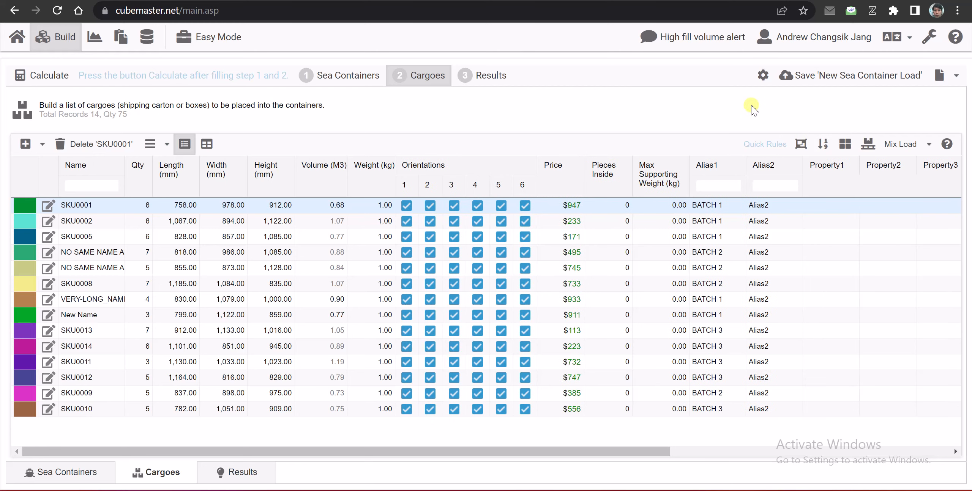
{"action": "left_click", "coordinate": [845, 144]}
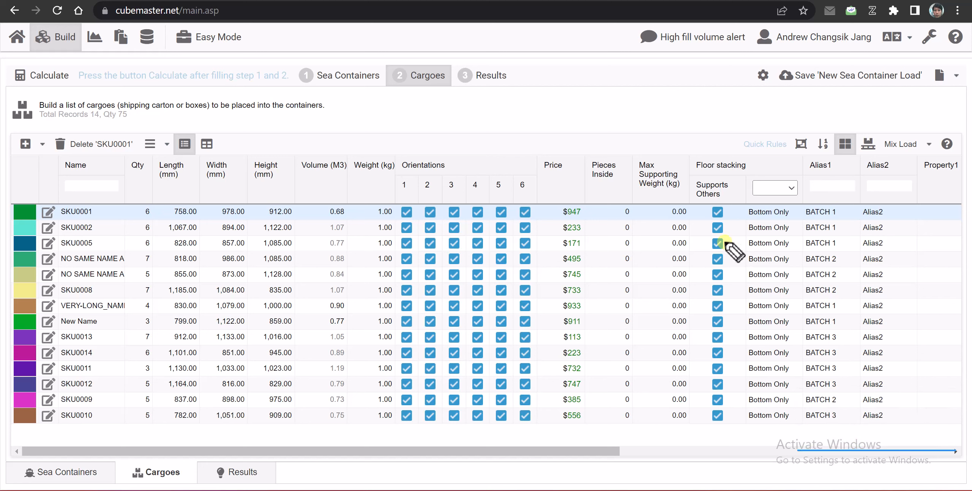
{"action": "mouse_move", "coordinate": [714, 162]}
{"action": "left_mouse_down"}
{"action": "mouse_move", "coordinate": [692, 161]}
{"action": "mouse_move", "coordinate": [681, 406]}
{"action": "mouse_move", "coordinate": [744, 444]}
{"action": "mouse_move", "coordinate": [809, 266]}
{"action": "mouse_move", "coordinate": [811, 163]}
{"action": "mouse_move", "coordinate": [718, 156]}
{"action": "left_mouse_up"}
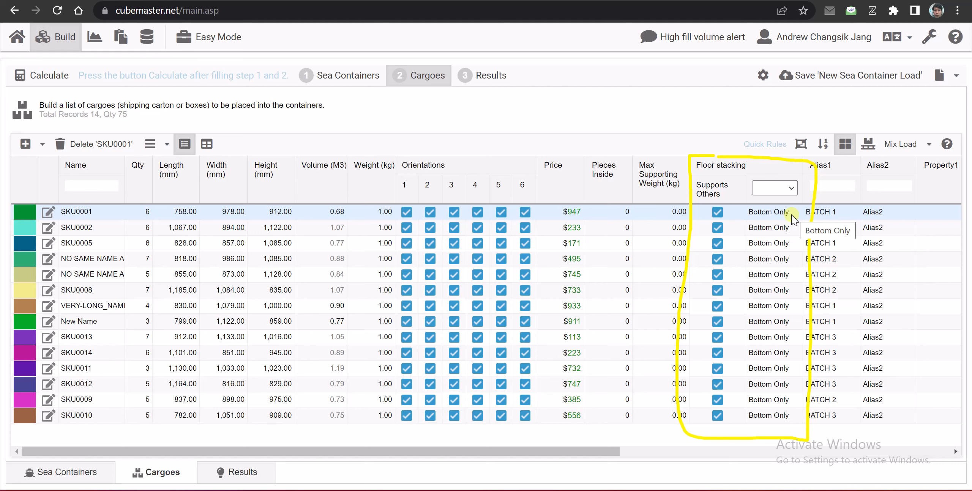
Turn off Supports Others for SKU0005 and open its floor stacking options
{"action": "left_click", "coordinate": [86, 247]}
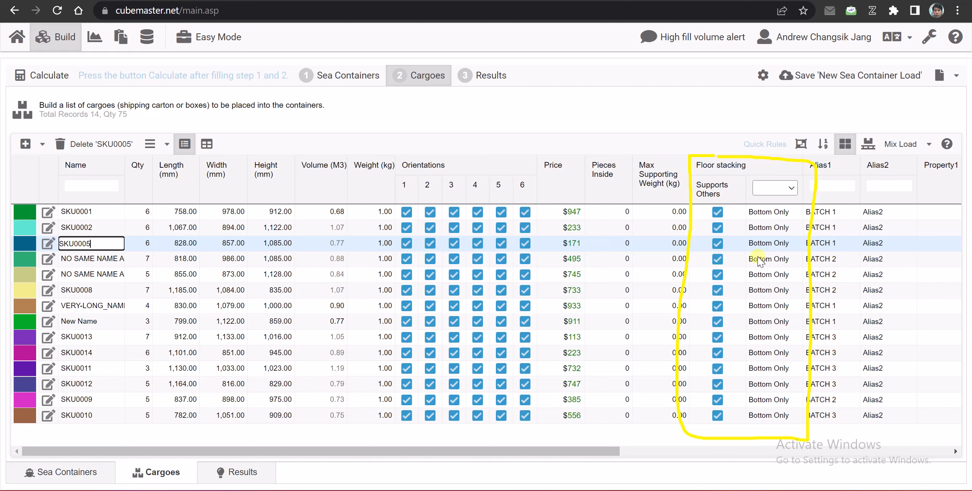
{"action": "left_click", "coordinate": [718, 244]}
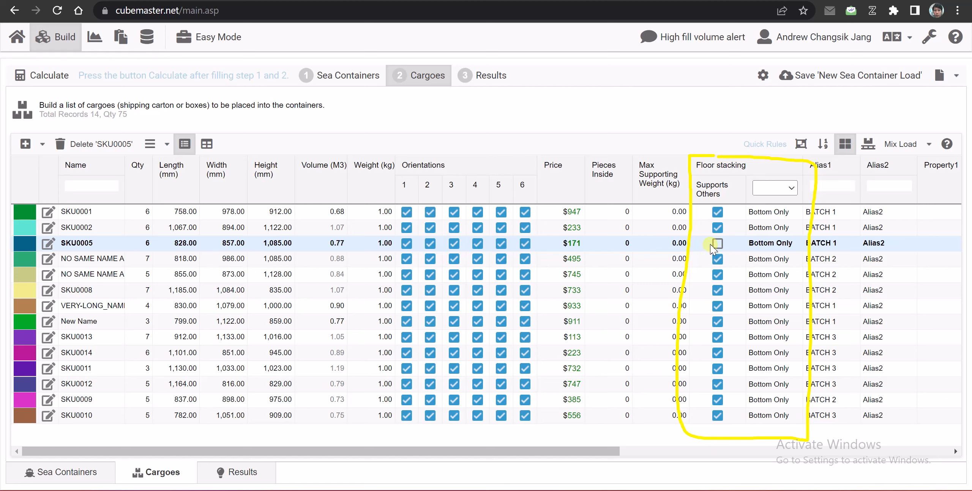
{"action": "left_click", "coordinate": [777, 244]}
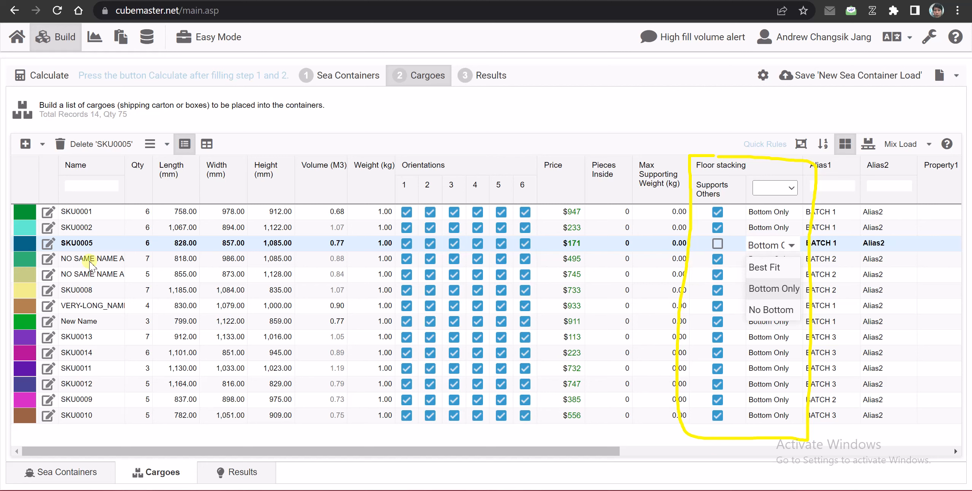
Try the No Bottom floor stacking option for SKU0002 and set it back to Bottom Only
{"action": "left_click", "coordinate": [84, 227]}
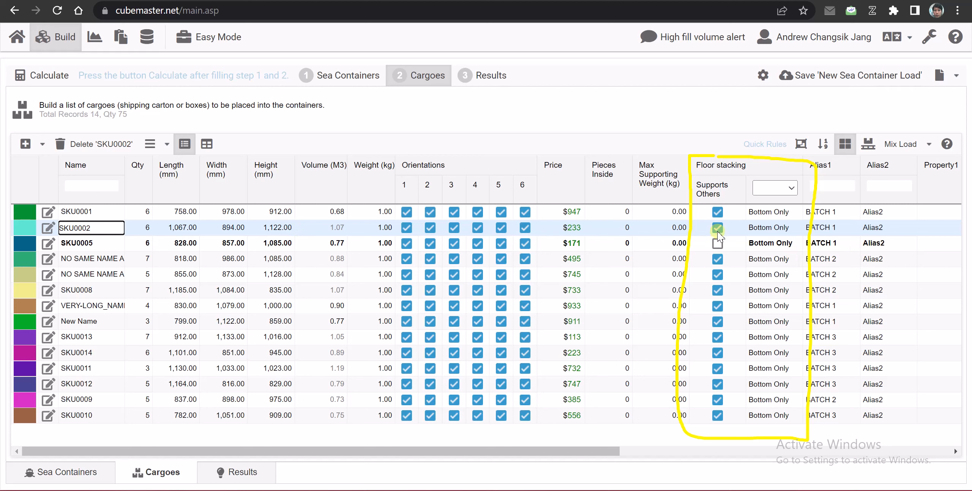
{"action": "left_click", "coordinate": [788, 229]}
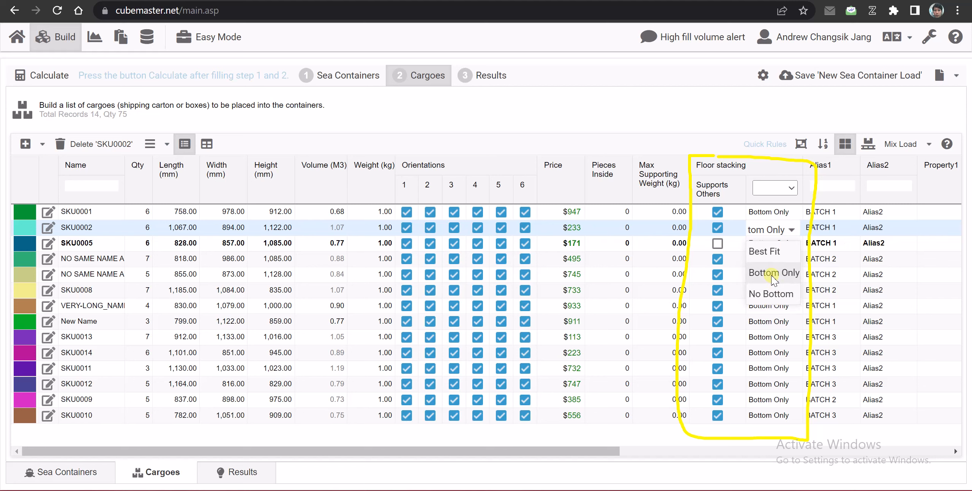
{"action": "left_click", "coordinate": [773, 279]}
{"action": "left_click", "coordinate": [784, 232]}
{"action": "left_click", "coordinate": [785, 294]}
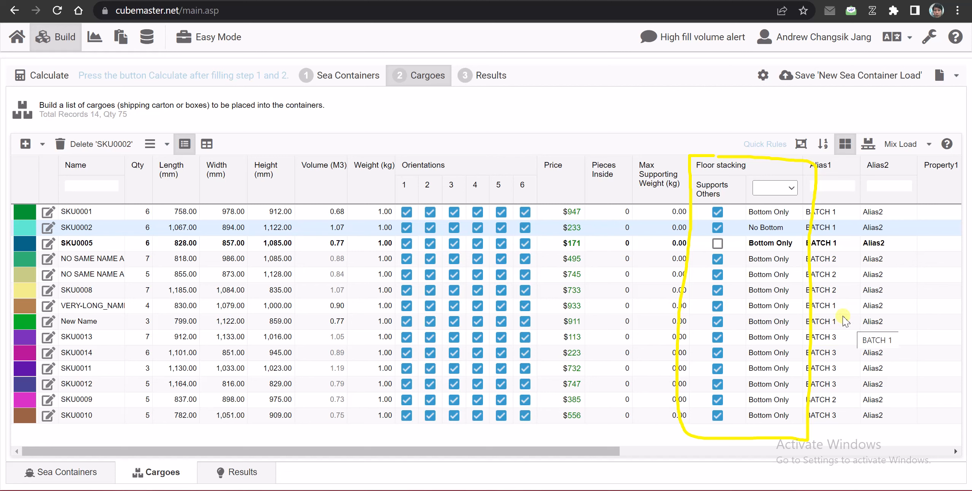
{"action": "left_click", "coordinate": [784, 230]}
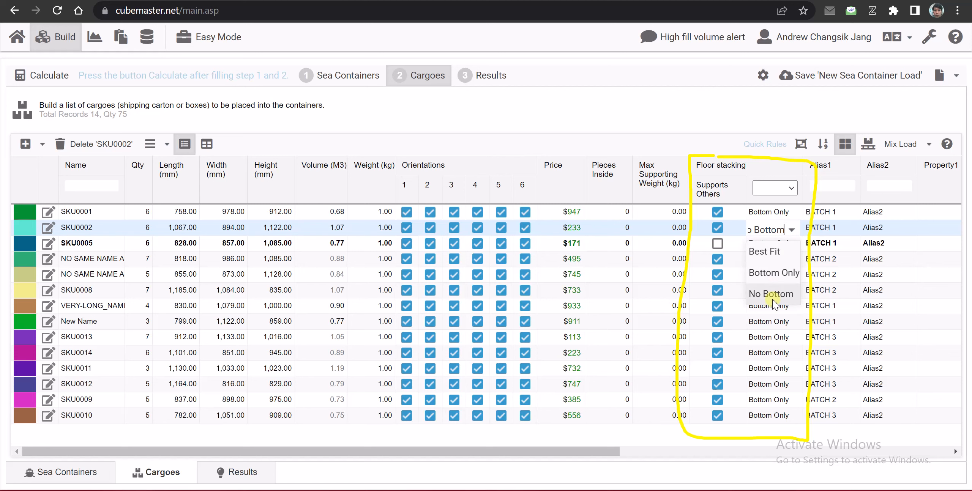
{"action": "left_click", "coordinate": [777, 273]}
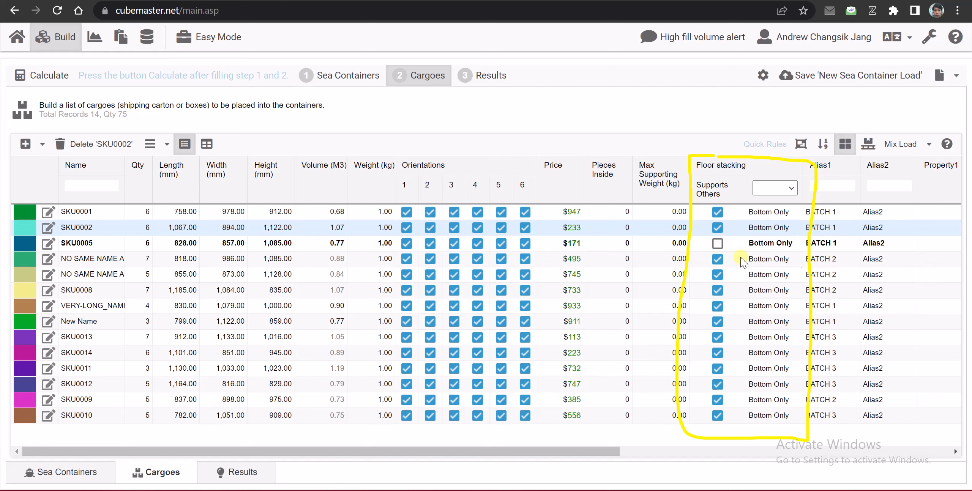
Set the floor stacking of SKU0005 to No Bottom and recalculate the load
{"action": "left_click", "coordinate": [788, 245]}
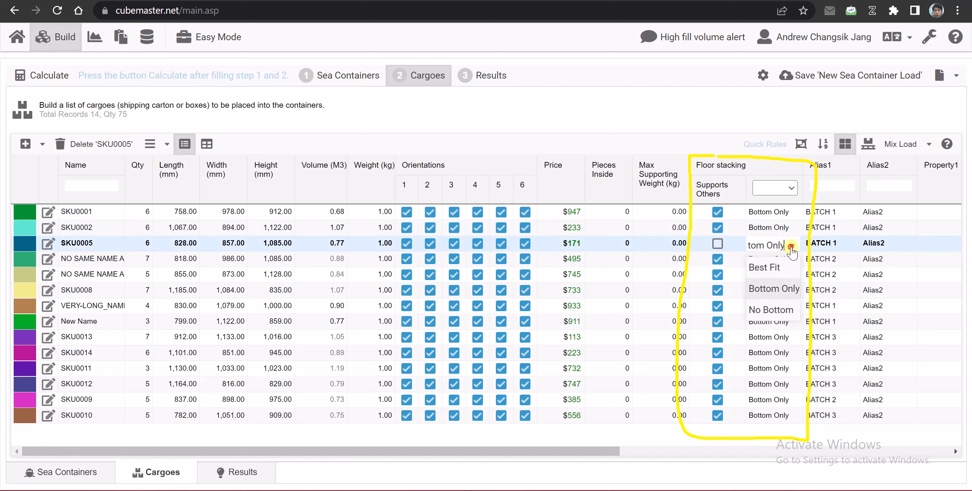
{"action": "left_click", "coordinate": [773, 315]}
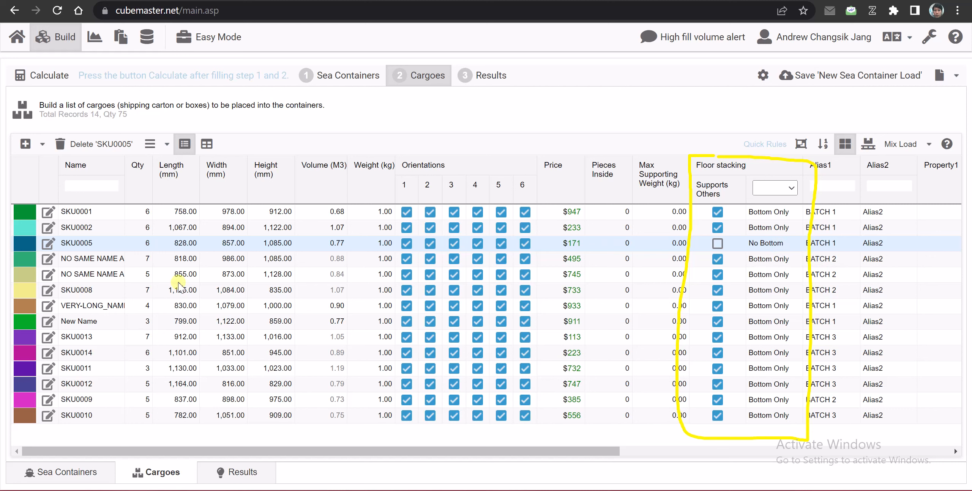
{"action": "left_click", "coordinate": [48, 77]}
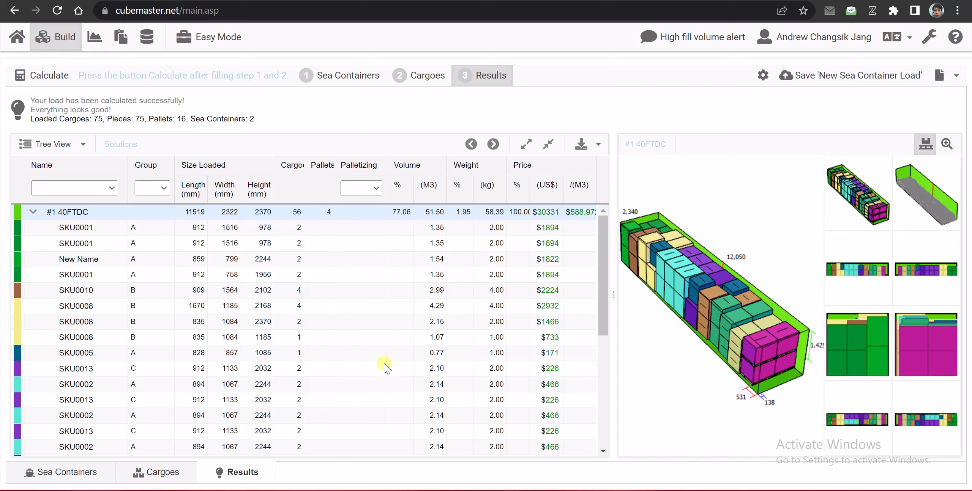
Recheck the floor stacking settings and compare the first SKU0005 placement in #1 40FTDC with the SKU0008 loaded just before it
{"action": "left_click", "coordinate": [426, 77]}
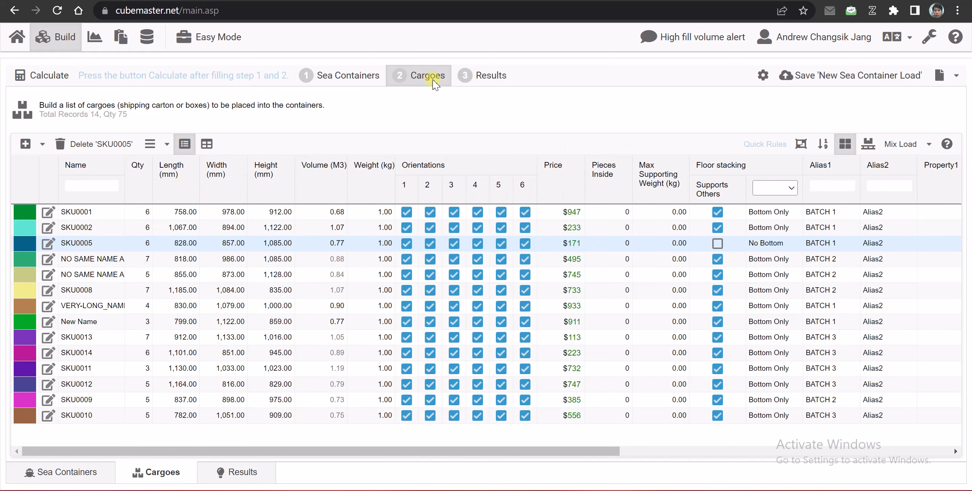
{"action": "left_click", "coordinate": [472, 77]}
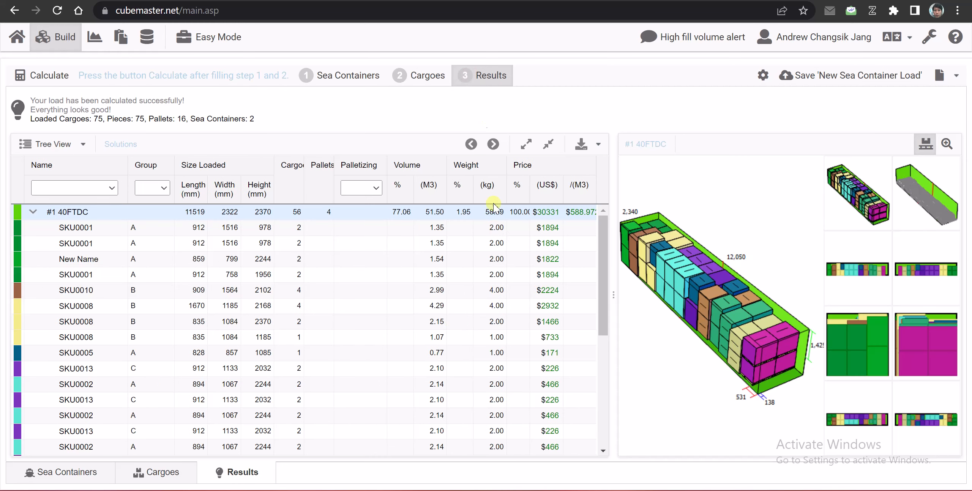
{"action": "left_click", "coordinate": [101, 357]}
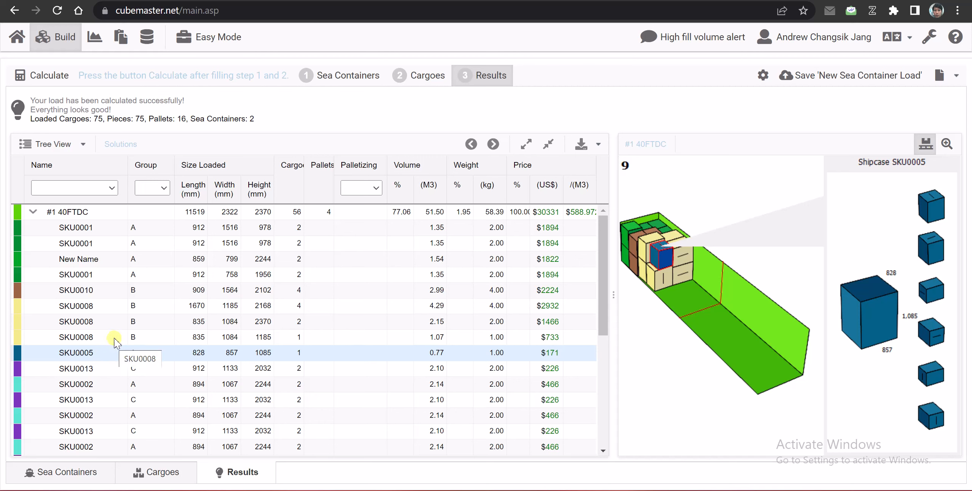
{"action": "left_click", "coordinate": [107, 338]}
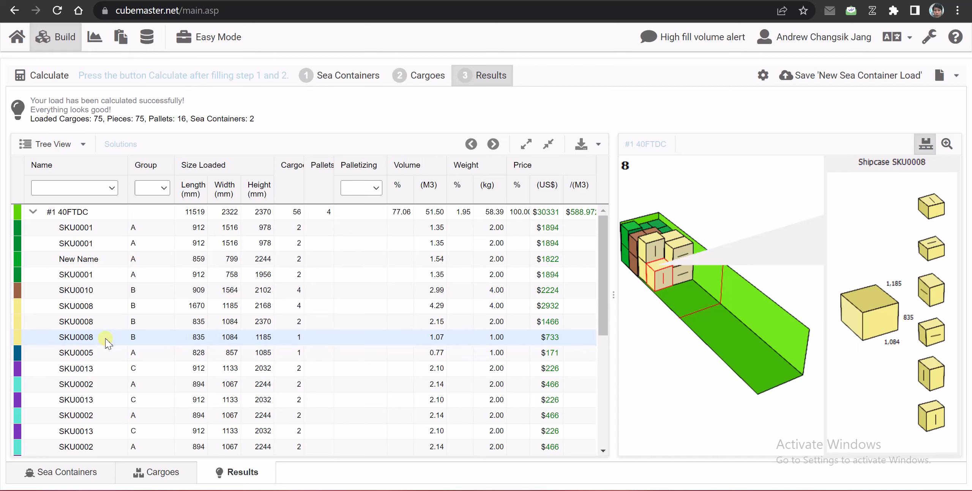
{"action": "left_click", "coordinate": [107, 354]}
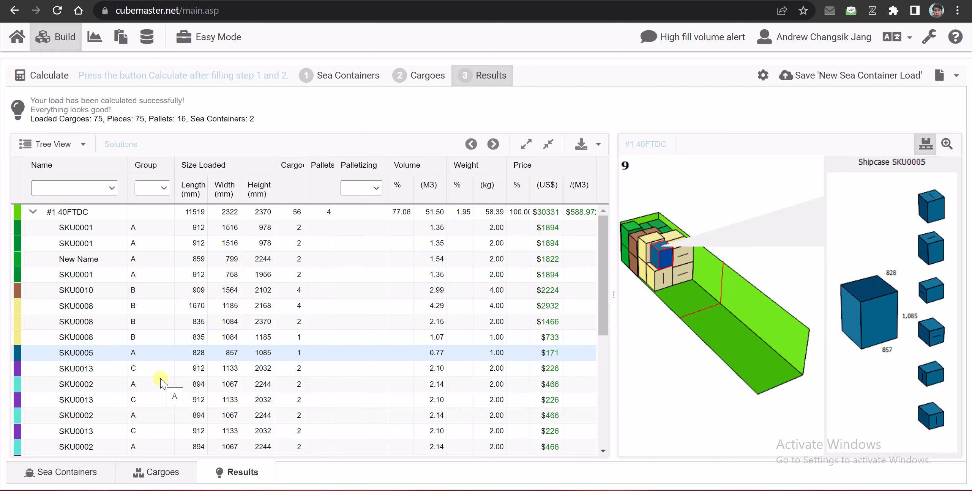
View the last SKU0005 placement in #1 40FTDC and compare it with the SKU0013 listed just before it
{"action": "scroll", "coordinate": [159, 382], "scroll_direction": "down", "scroll_amount": 2}
{"action": "scroll", "coordinate": [161, 382], "scroll_direction": "down", "scroll_amount": 4}
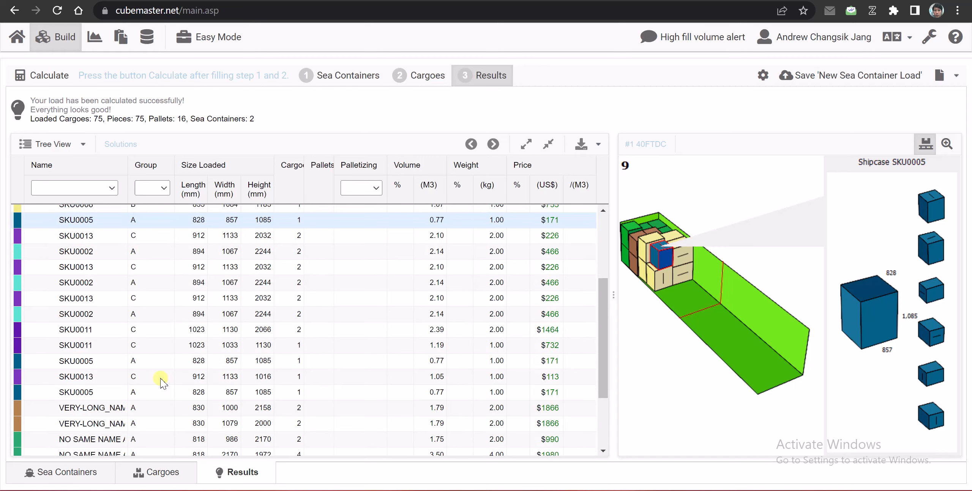
{"action": "left_click", "coordinate": [118, 326]}
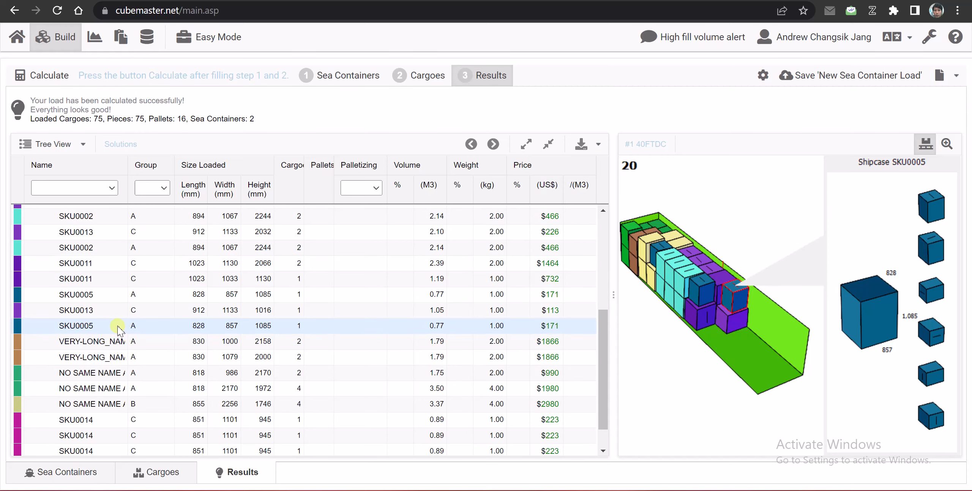
{"action": "left_click", "coordinate": [119, 312]}
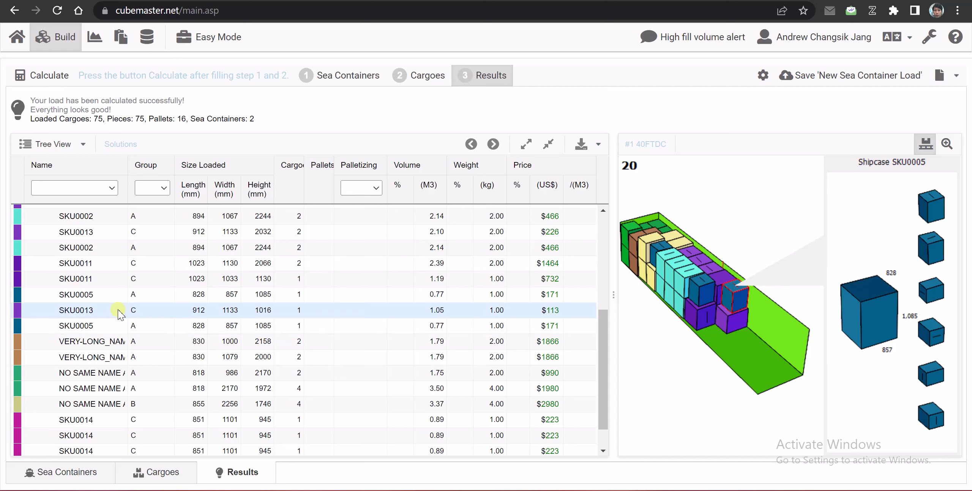
{"action": "left_click", "coordinate": [110, 326]}
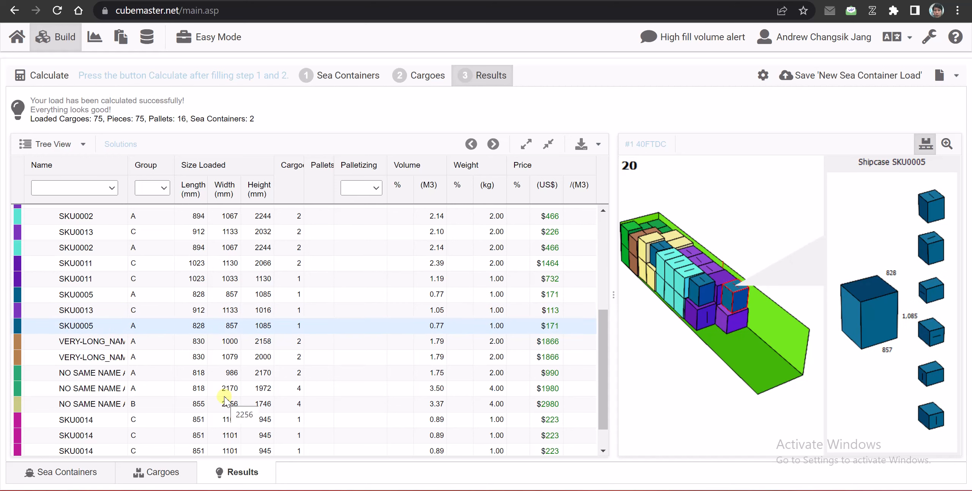
Expand the cargo list of #2 20FTDC and check the SKU0005 placements against the SKU0009 pallet load beneath
{"action": "scroll", "coordinate": [226, 401], "scroll_direction": "down", "scroll_amount": 1}
{"action": "left_click", "coordinate": [34, 449]}
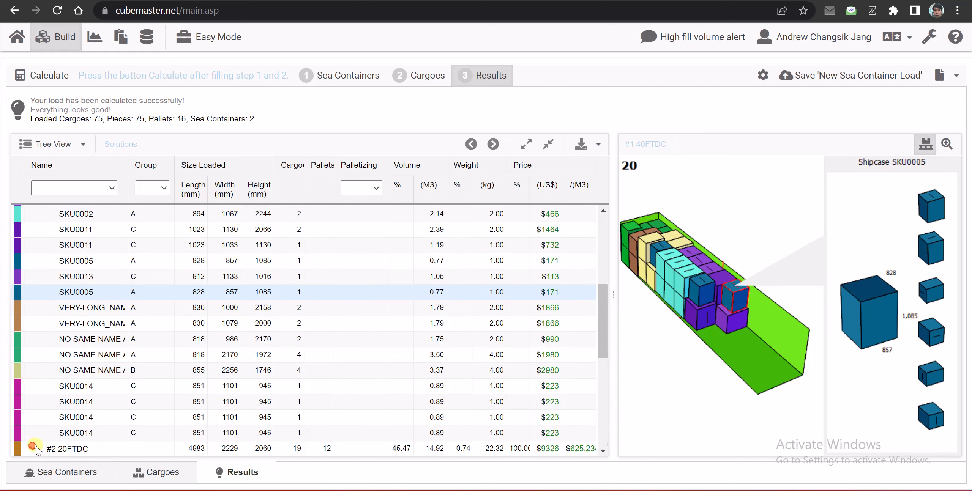
{"action": "scroll", "coordinate": [172, 416], "scroll_direction": "down", "scroll_amount": 4}
{"action": "scroll", "coordinate": [171, 416], "scroll_direction": "down", "scroll_amount": 5}
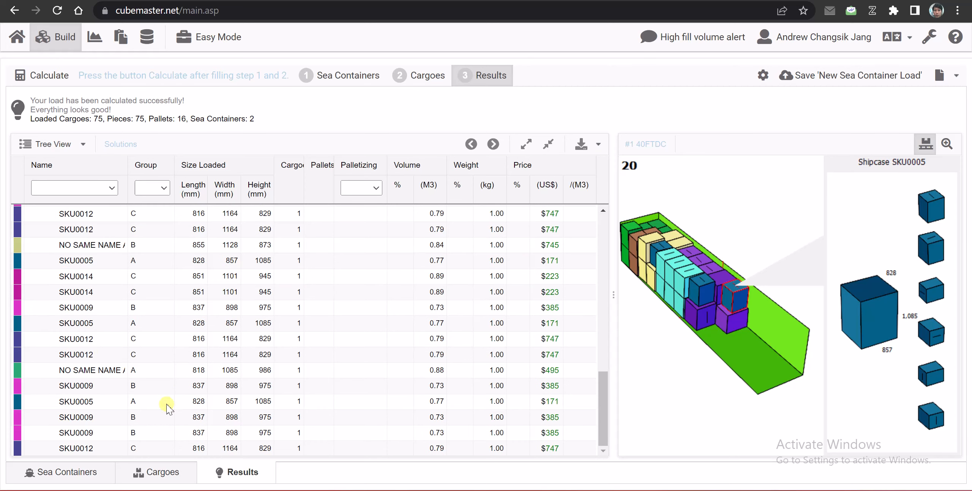
{"action": "left_click", "coordinate": [94, 325]}
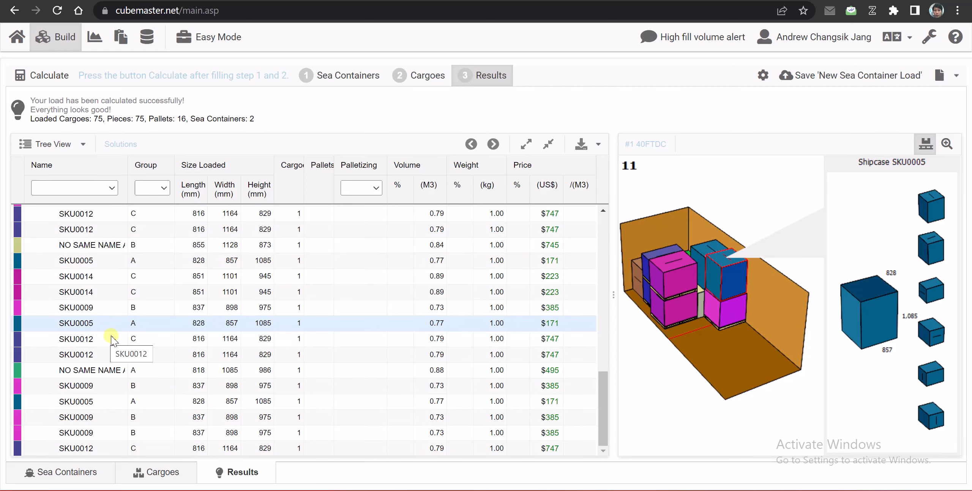
{"action": "left_click", "coordinate": [100, 307]}
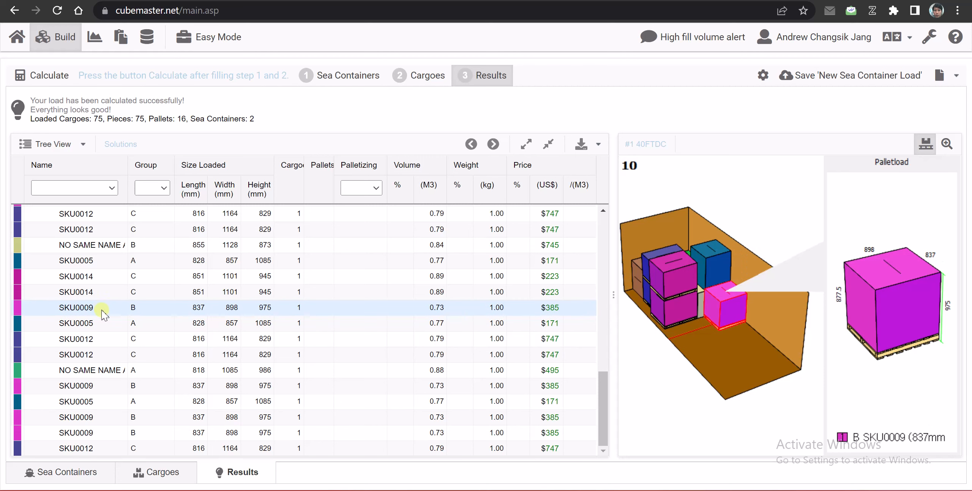
{"action": "left_click", "coordinate": [105, 323]}
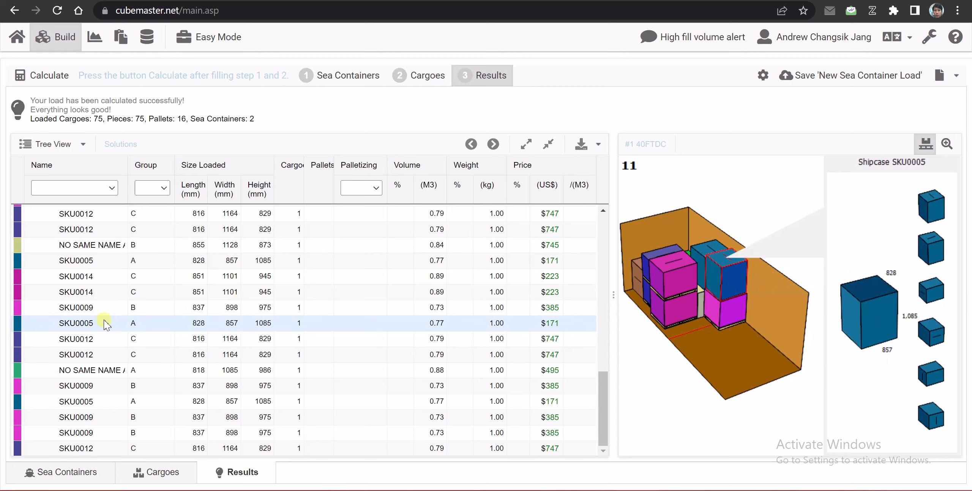
{"action": "left_click", "coordinate": [101, 401]}
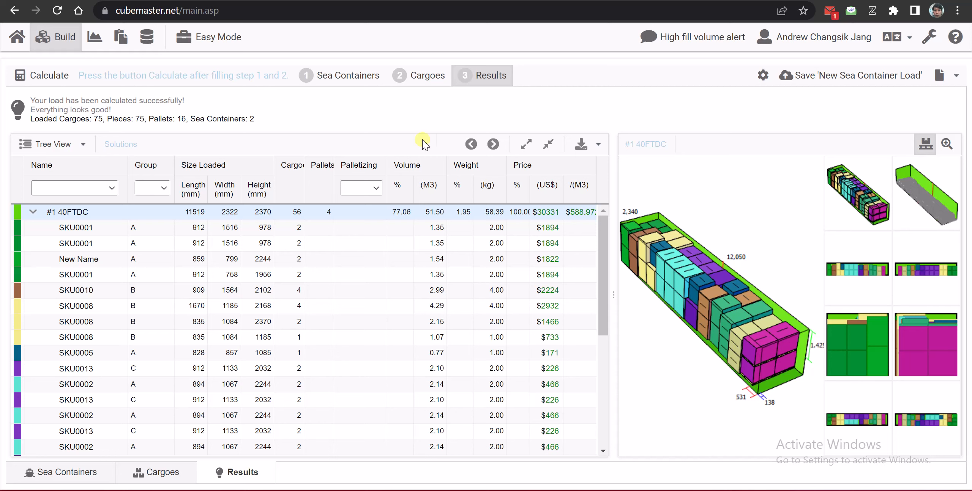
Switch the cargo list's quick rules from grouping and floor stacking to palletizing
{"action": "left_click", "coordinate": [422, 81]}
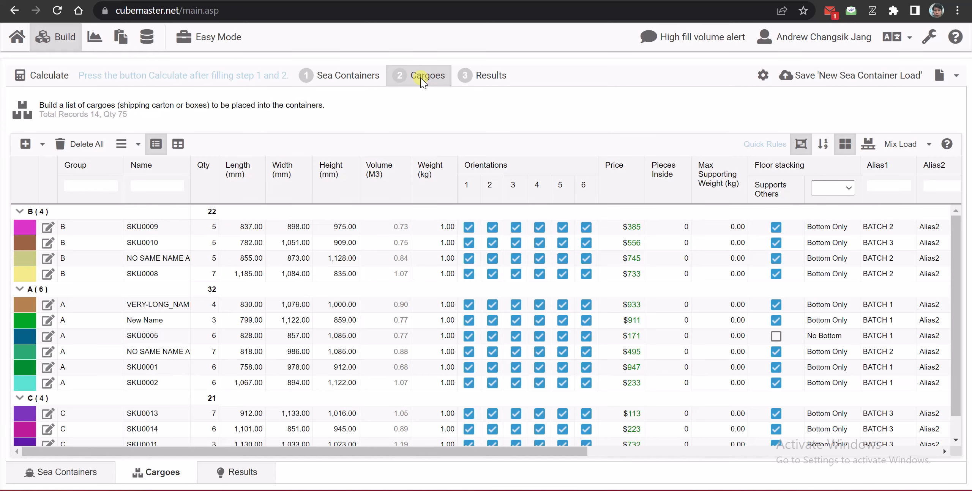
{"action": "left_click", "coordinate": [801, 145]}
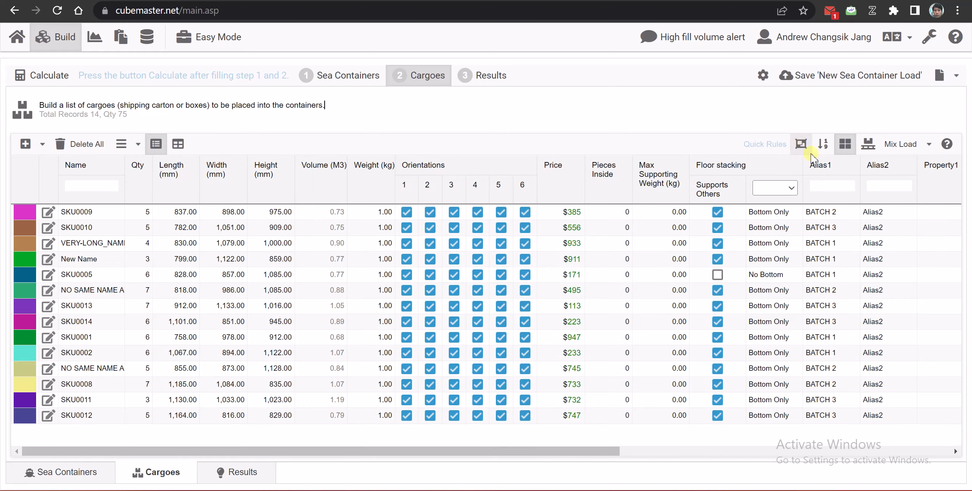
{"action": "left_click", "coordinate": [845, 144]}
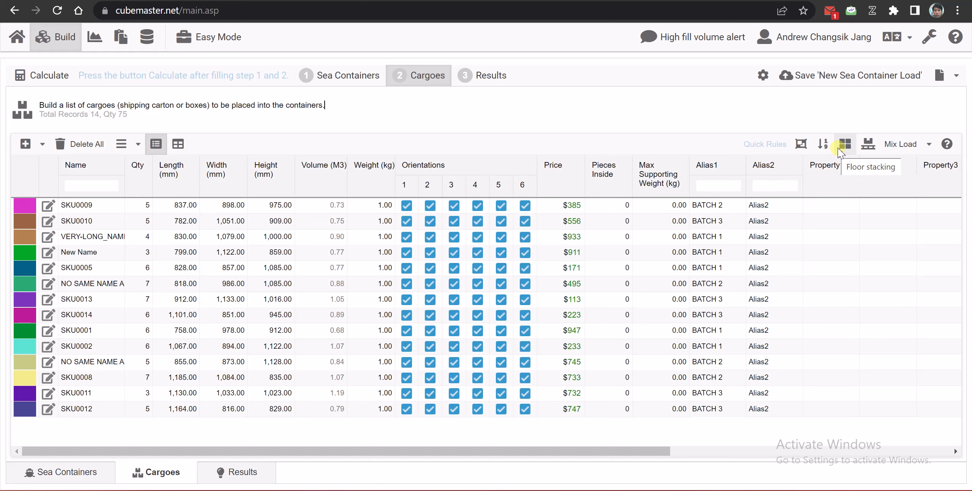
{"action": "left_click", "coordinate": [868, 145]}
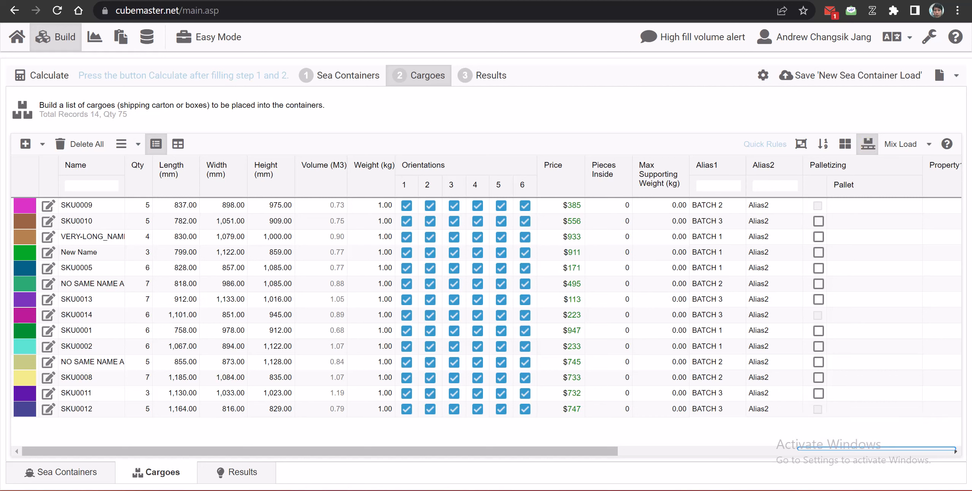
{"action": "mouse_move", "coordinate": [811, 155]}
{"action": "left_mouse_down"}
{"action": "mouse_move", "coordinate": [820, 408]}
{"action": "mouse_move", "coordinate": [887, 424]}
{"action": "mouse_move", "coordinate": [943, 249]}
{"action": "mouse_move", "coordinate": [801, 156]}
{"action": "left_mouse_up"}
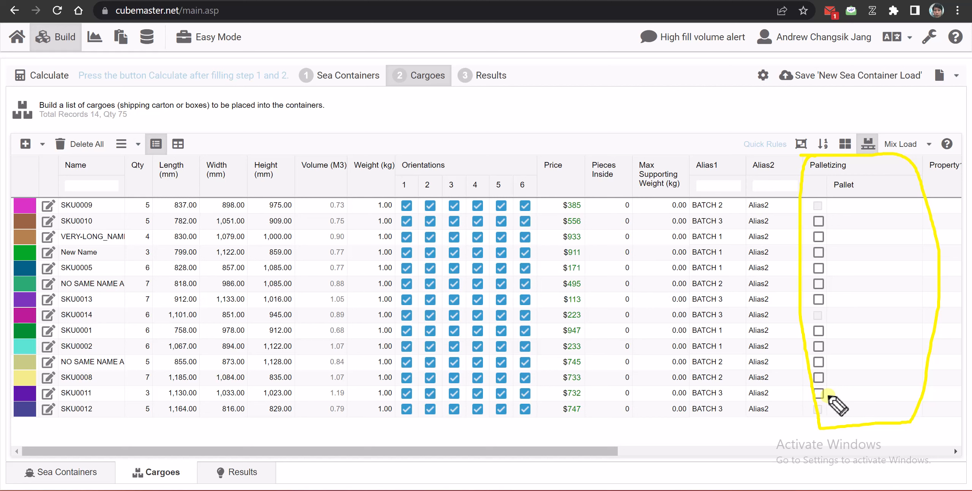
{"action": "mouse_move", "coordinate": [830, 398]}
{"action": "left_mouse_down"}
{"action": "mouse_move", "coordinate": [949, 398]}
{"action": "mouse_move", "coordinate": [823, 396]}
{"action": "mouse_move", "coordinate": [905, 399]}
{"action": "left_mouse_up"}
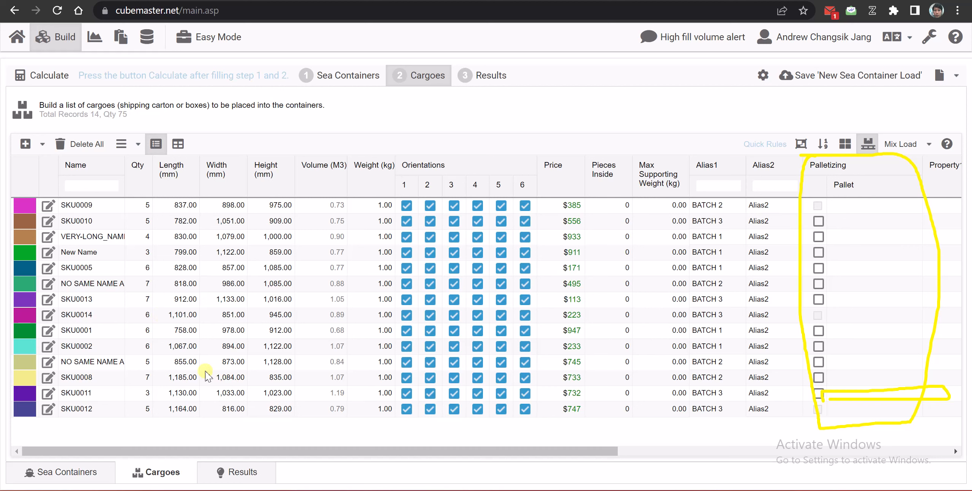
Set SKU0001 to 300 mm length, 400 mm width and 230 mm height, with a quantity of 200
{"action": "left_click", "coordinate": [116, 332]}
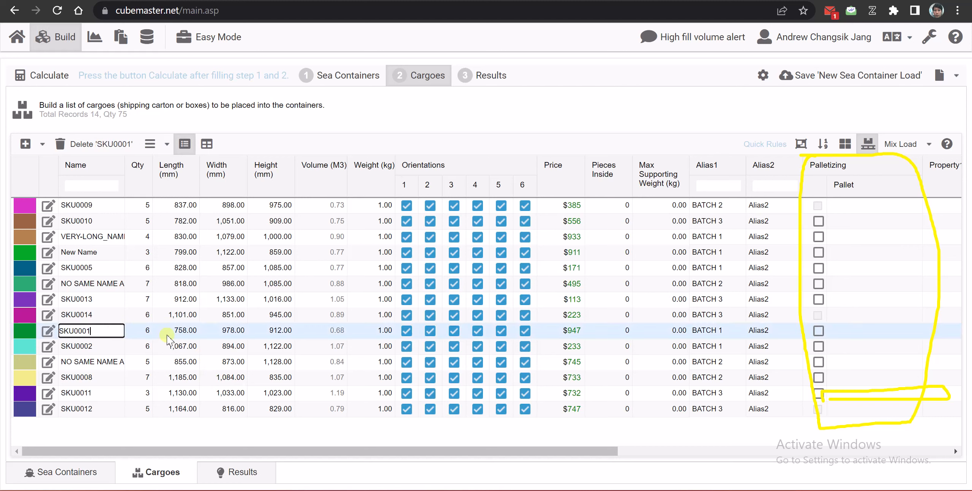
{"action": "left_click", "coordinate": [182, 332]}
{"action": "type", "text": "300"}
{"action": "key", "text": "Tab"}
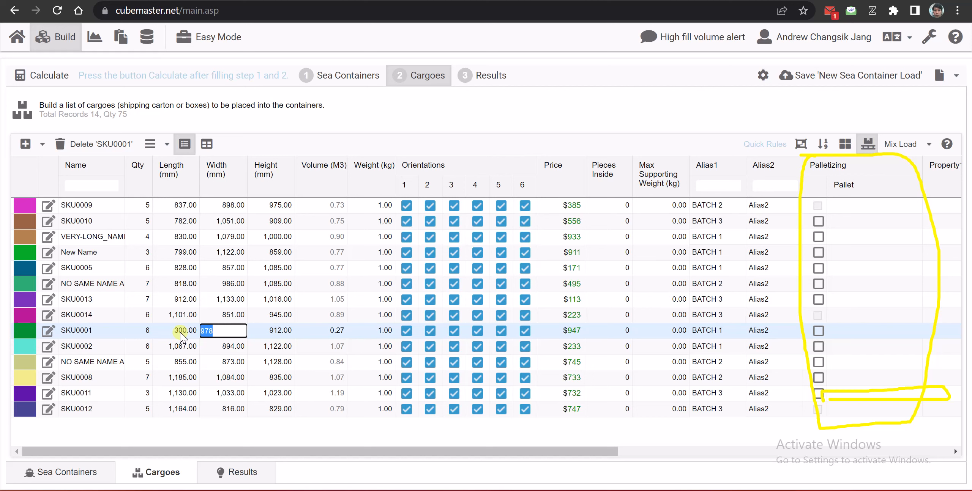
{"action": "type", "text": "400"}
{"action": "key", "text": "Tab"}
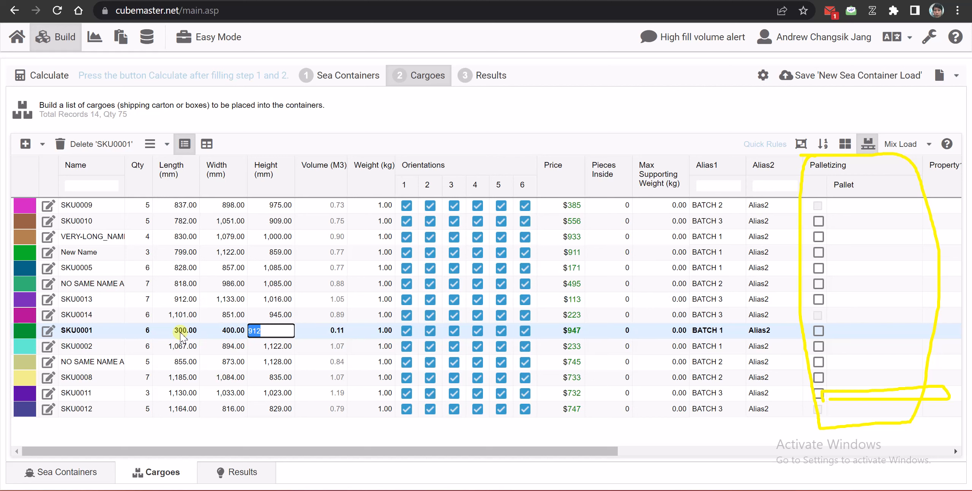
{"action": "type", "text": "230"}
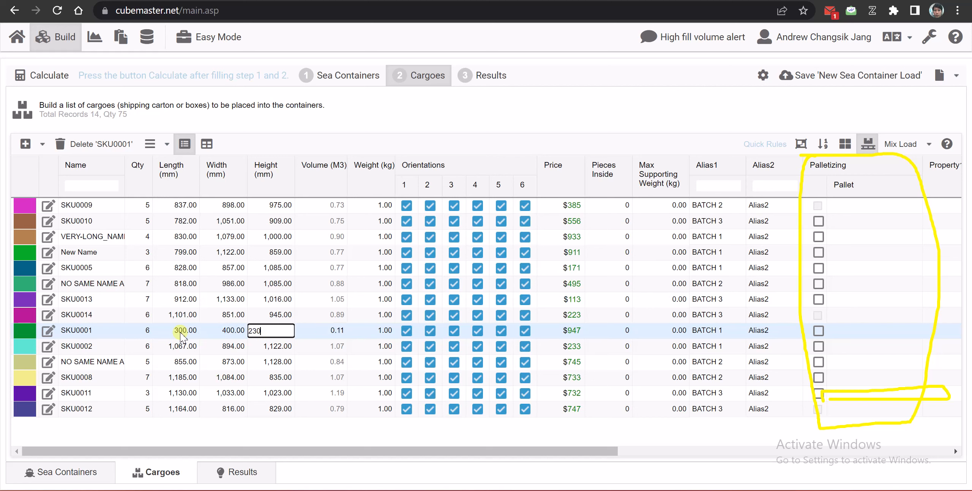
{"action": "key", "text": "Return"}
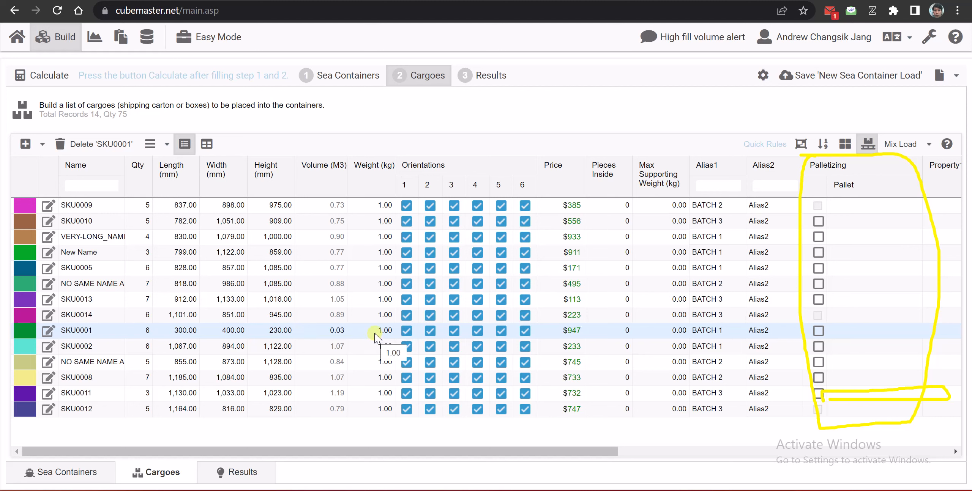
{"action": "left_click", "coordinate": [139, 331]}
{"action": "type", "text": "200"}
{"action": "key", "text": "Tab"}
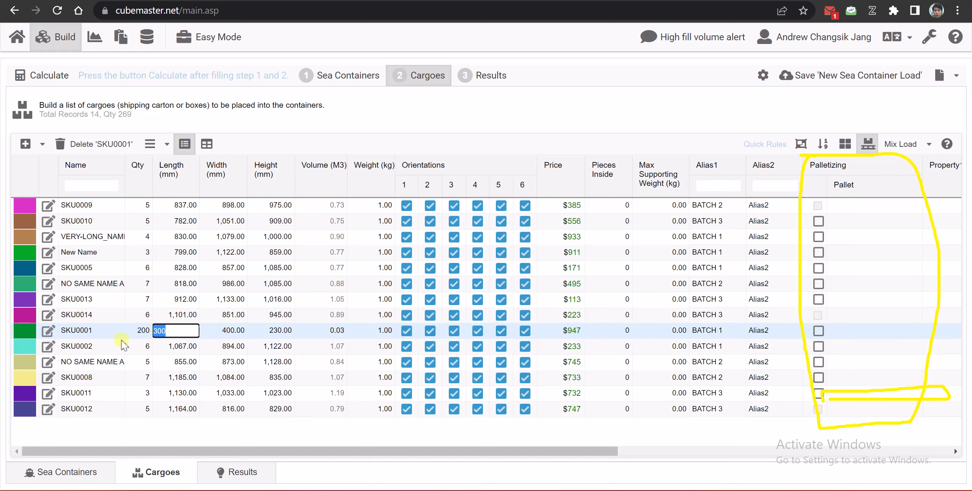
Delete the five cargoes listed below SKU0001, from SKU0002 through SKU0012
{"action": "left_click", "coordinate": [120, 346]}
{"action": "left_click", "coordinate": [115, 409], "text": "shift"}
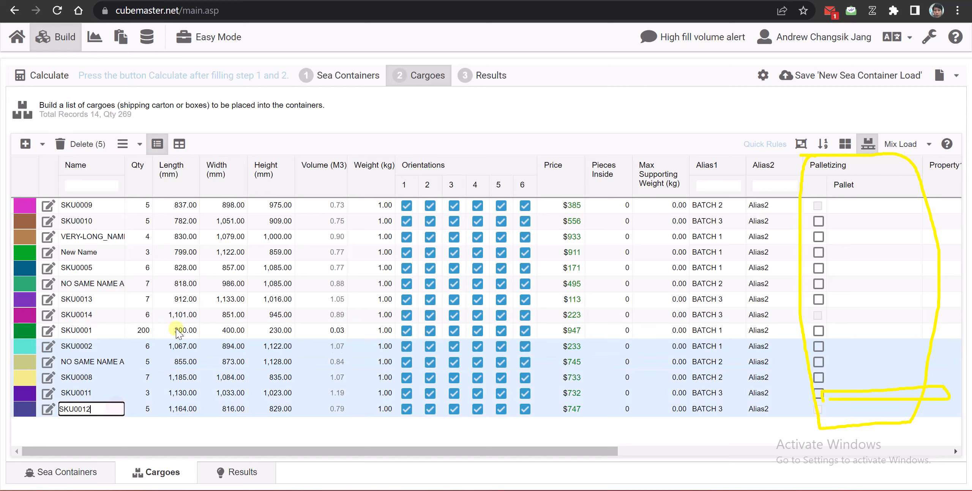
{"action": "left_click", "coordinate": [82, 146]}
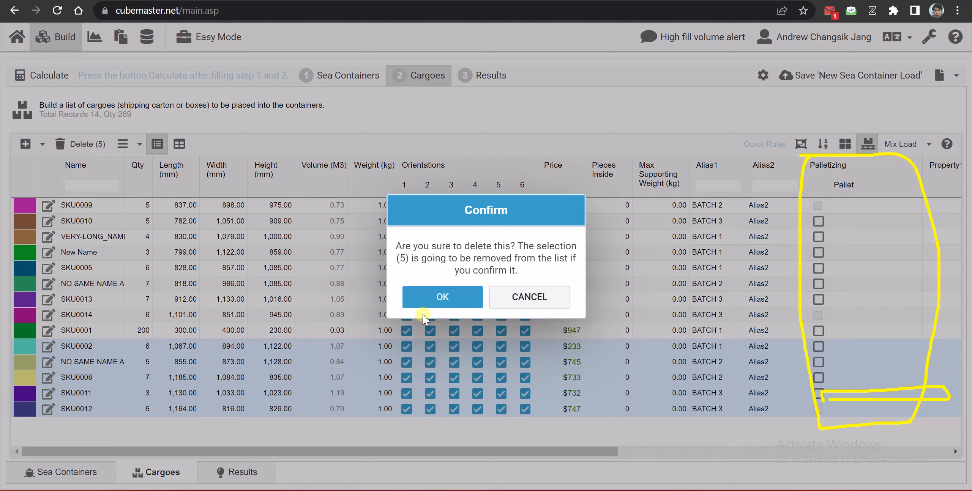
{"action": "left_click", "coordinate": [435, 298]}
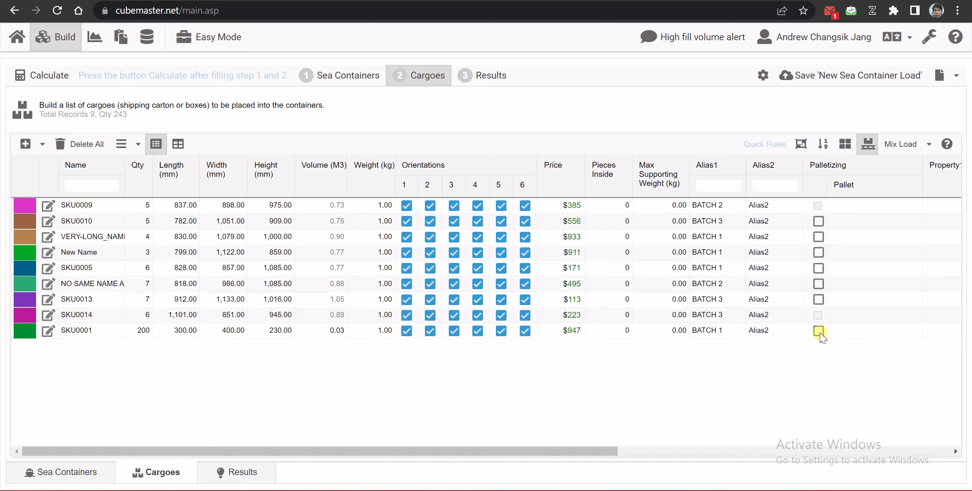
Enable the palletizing rule for SKU0001 and assign it the GMA pallet
{"action": "left_click", "coordinate": [818, 332]}
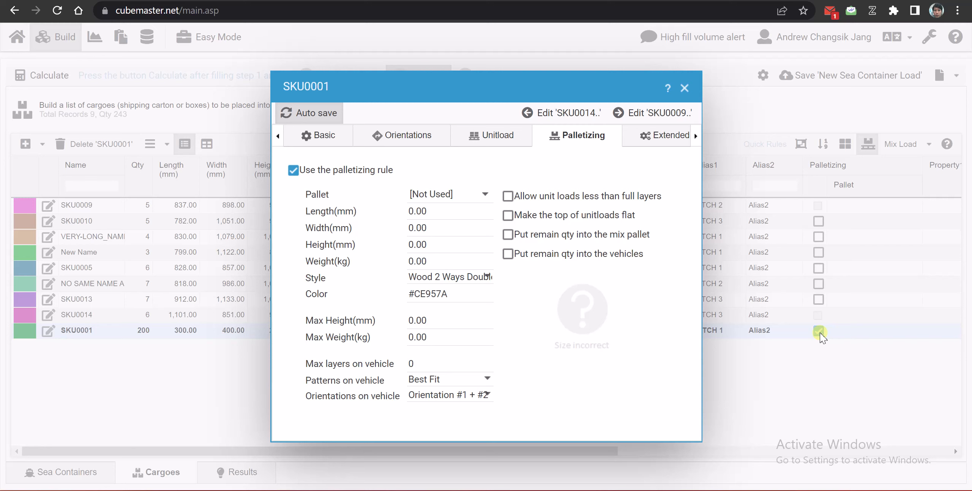
{"action": "left_click", "coordinate": [485, 195]}
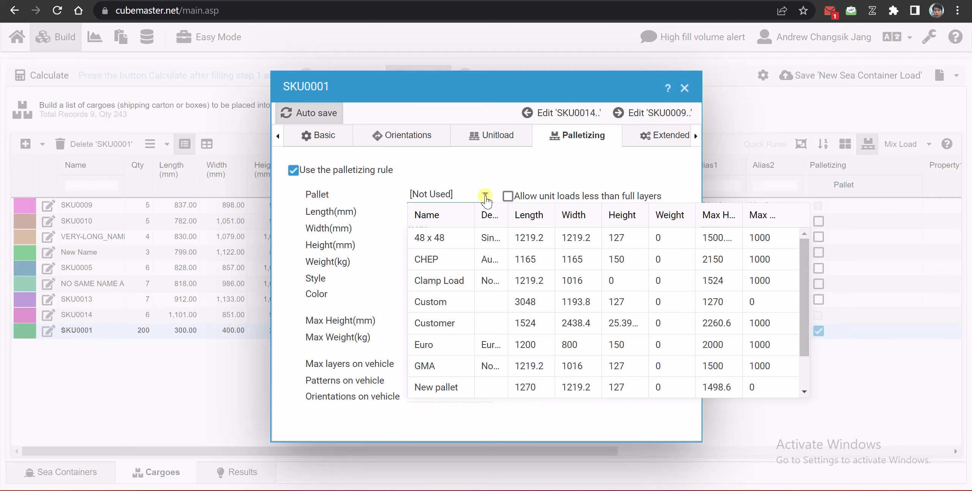
{"action": "scroll", "coordinate": [584, 300], "scroll_direction": "down", "scroll_amount": 2}
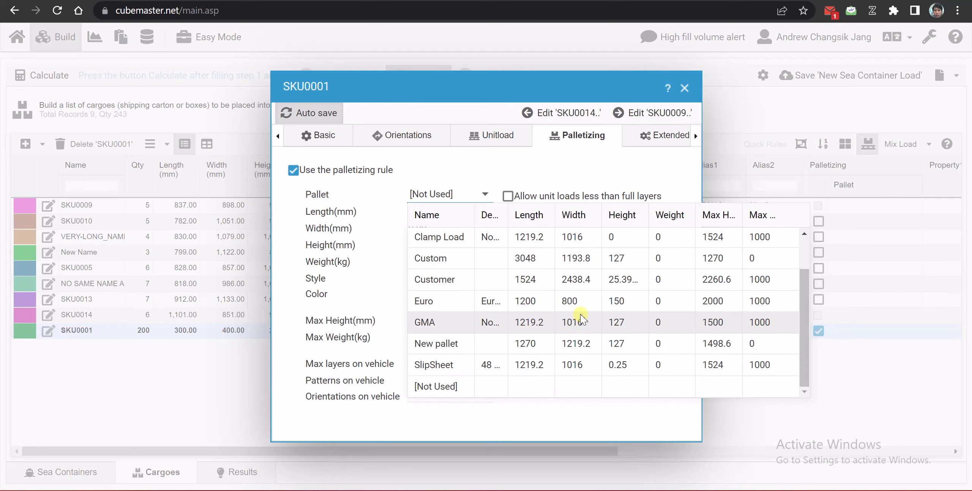
{"action": "scroll", "coordinate": [581, 319], "scroll_direction": "up", "scroll_amount": 2}
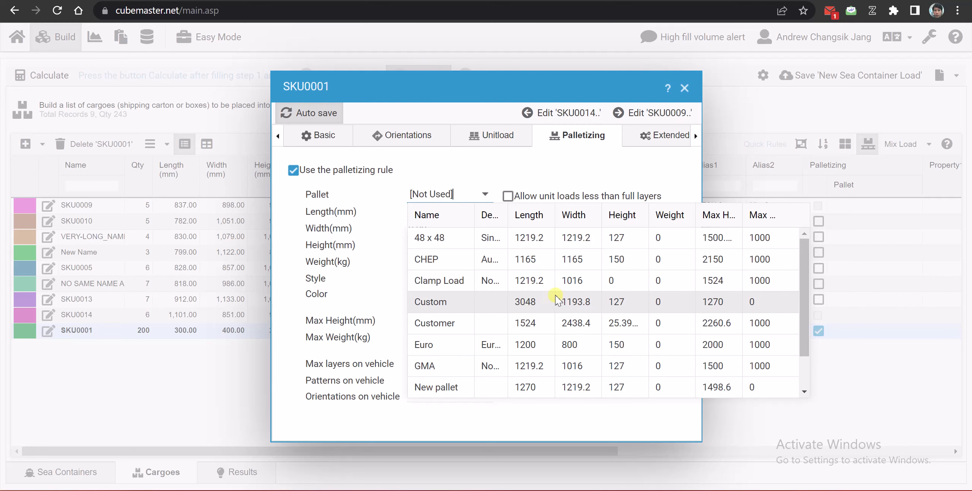
{"action": "scroll", "coordinate": [555, 300], "scroll_direction": "down", "scroll_amount": 2}
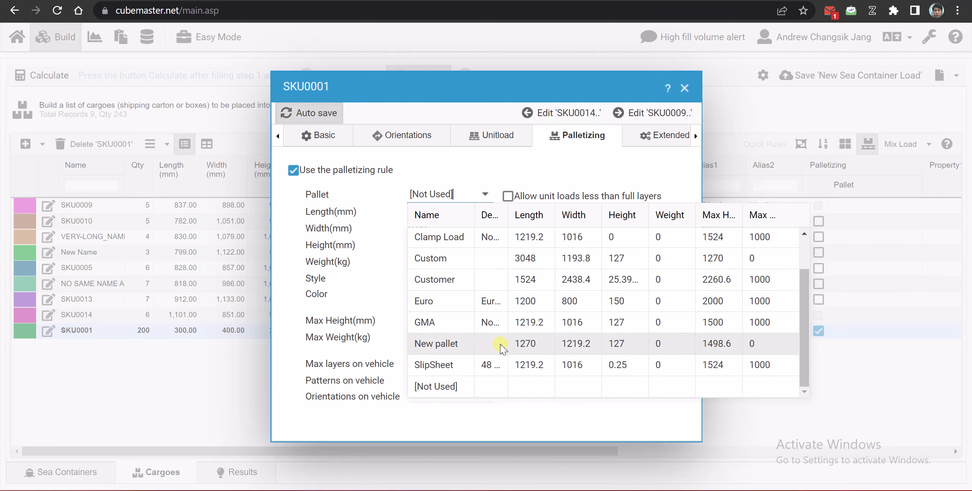
{"action": "scroll", "coordinate": [584, 349], "scroll_direction": "up", "scroll_amount": 2}
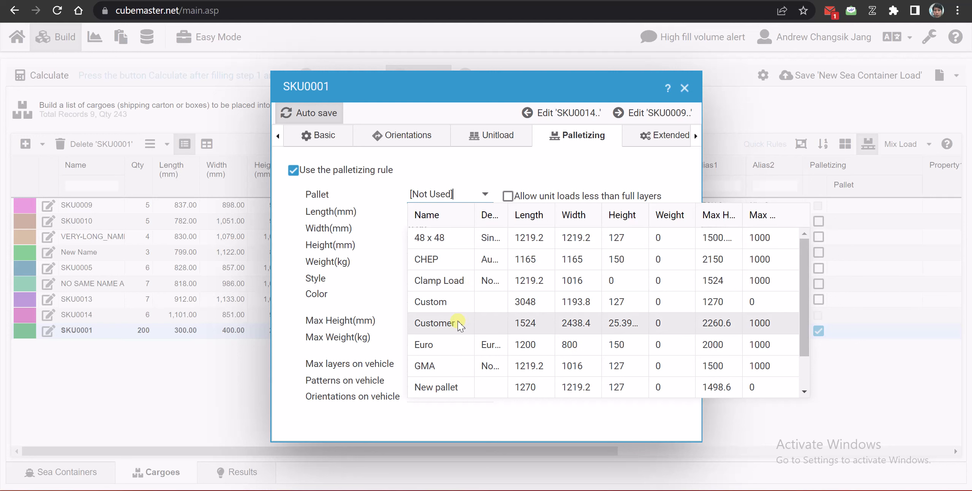
{"action": "left_click", "coordinate": [454, 366]}
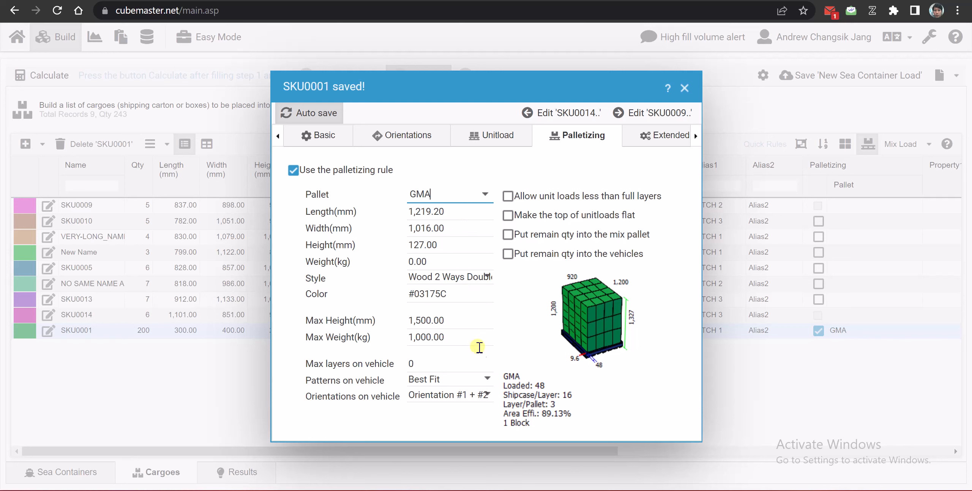
Set the maximum height of SKU0001's GMA pallet to 1800 mm, check the pallet preview and close the cargo editor
{"action": "left_click", "coordinate": [453, 323]}
{"action": "double_click", "coordinate": [453, 323]}
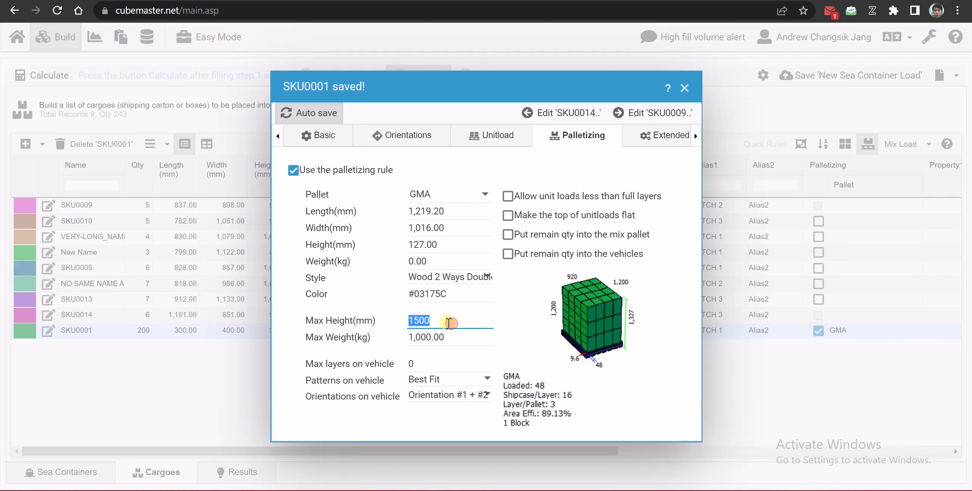
{"action": "type", "text": "18"}
{"action": "left_click", "coordinate": [463, 334]}
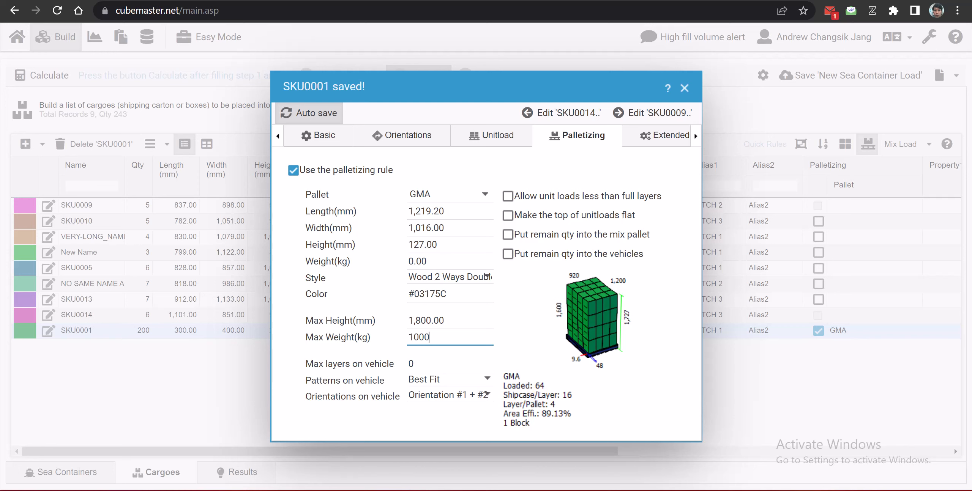
{"action": "mouse_move", "coordinate": [548, 378]}
{"action": "left_mouse_down"}
{"action": "mouse_move", "coordinate": [531, 399]}
{"action": "mouse_move", "coordinate": [555, 378]}
{"action": "left_mouse_up"}
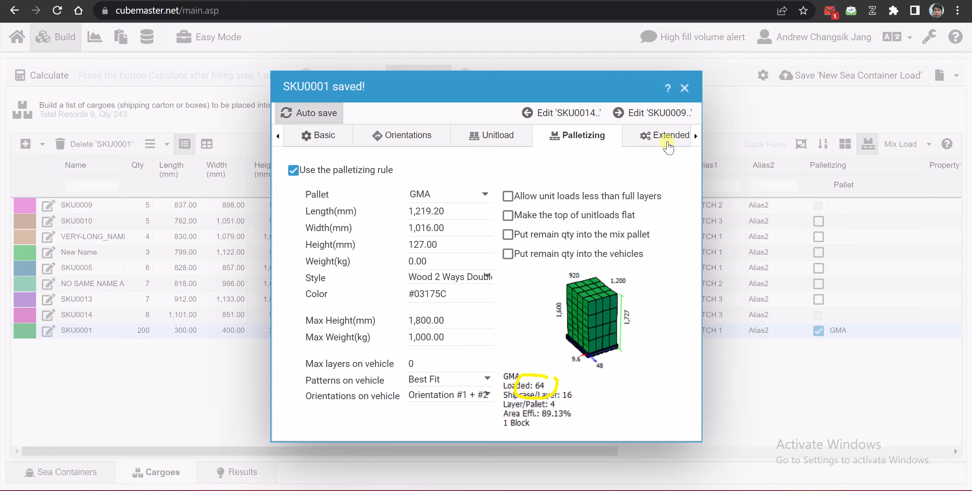
{"action": "left_click", "coordinate": [685, 87]}
{"action": "left_click", "coordinate": [685, 88]}
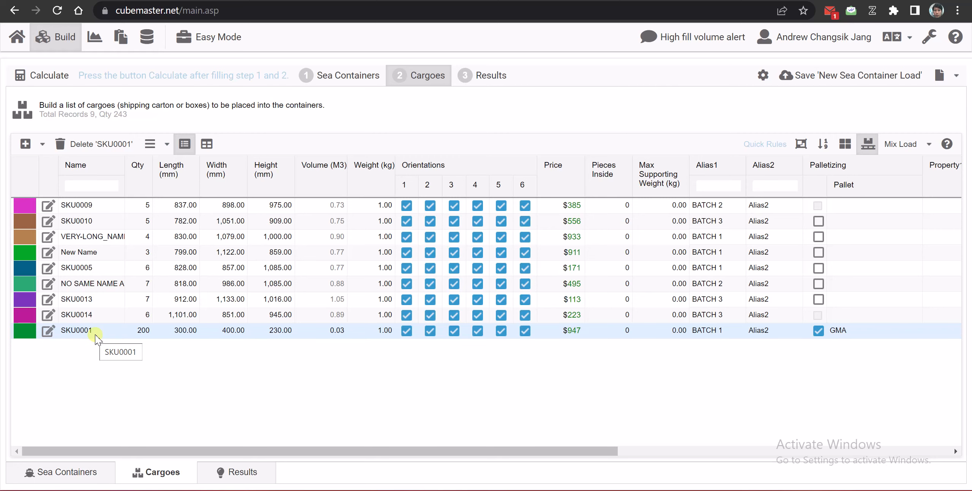
Recalculate the load with the palletizing rule and recheck SKU0001 in the cargo list against the results
{"action": "left_click", "coordinate": [51, 76]}
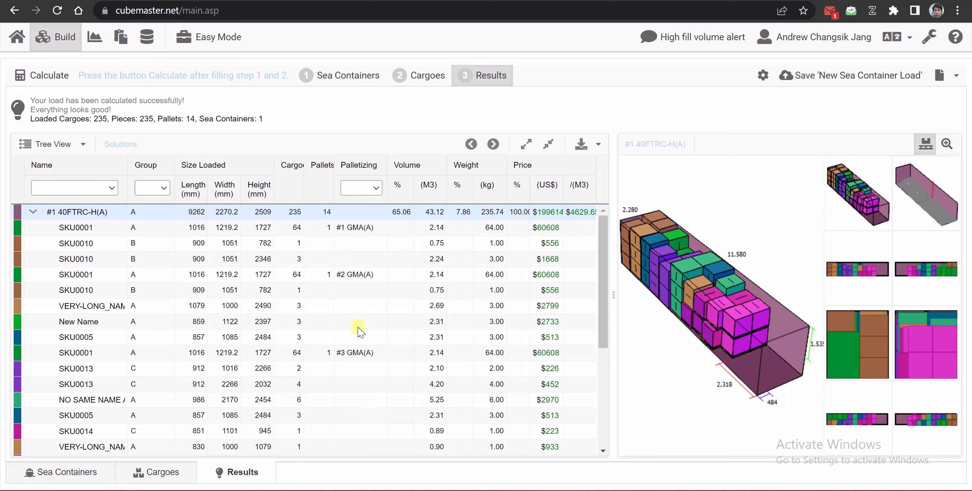
{"action": "left_click", "coordinate": [422, 80]}
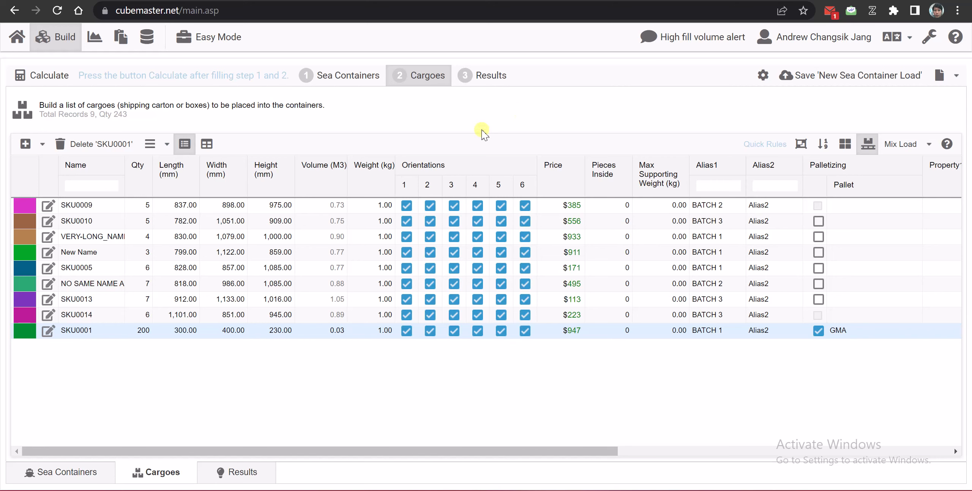
{"action": "left_click", "coordinate": [486, 78]}
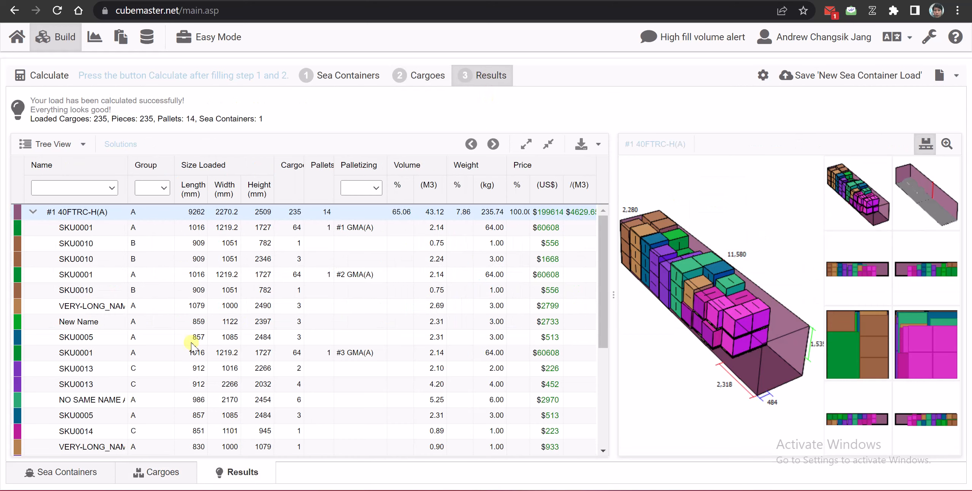
View SKU0001's #3 GMA(A) unit load in #1 40FTRC-H(A) and compare the cargo quantities on its GMA pallets
{"action": "left_click", "coordinate": [113, 360]}
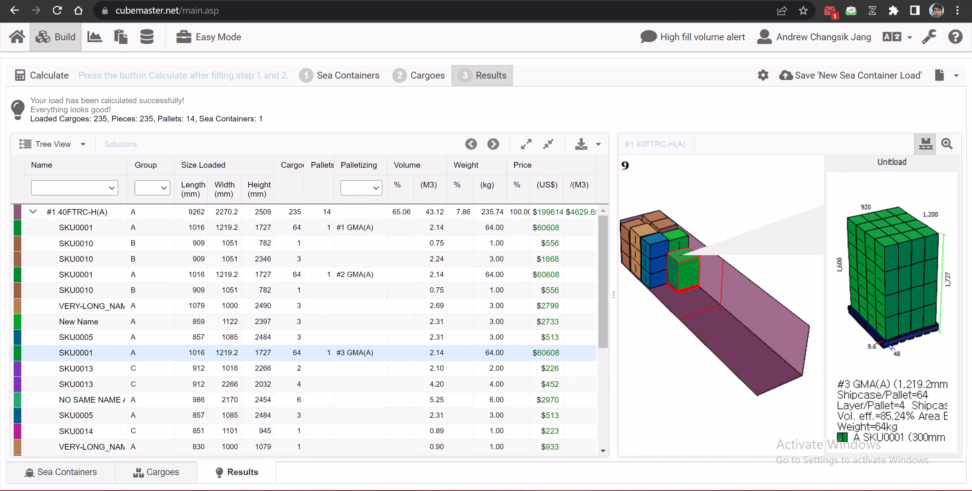
{"action": "mouse_move", "coordinate": [82, 345]}
{"action": "left_mouse_down"}
{"action": "mouse_move", "coordinate": [85, 374]}
{"action": "mouse_move", "coordinate": [78, 345]}
{"action": "left_mouse_up"}
{"action": "mouse_move", "coordinate": [55, 280]}
{"action": "left_mouse_down"}
{"action": "mouse_move", "coordinate": [87, 264]}
{"action": "mouse_move", "coordinate": [51, 276]}
{"action": "left_mouse_up"}
{"action": "mouse_move", "coordinate": [56, 237]}
{"action": "left_mouse_down"}
{"action": "mouse_move", "coordinate": [106, 230]}
{"action": "mouse_move", "coordinate": [53, 235]}
{"action": "left_mouse_up"}
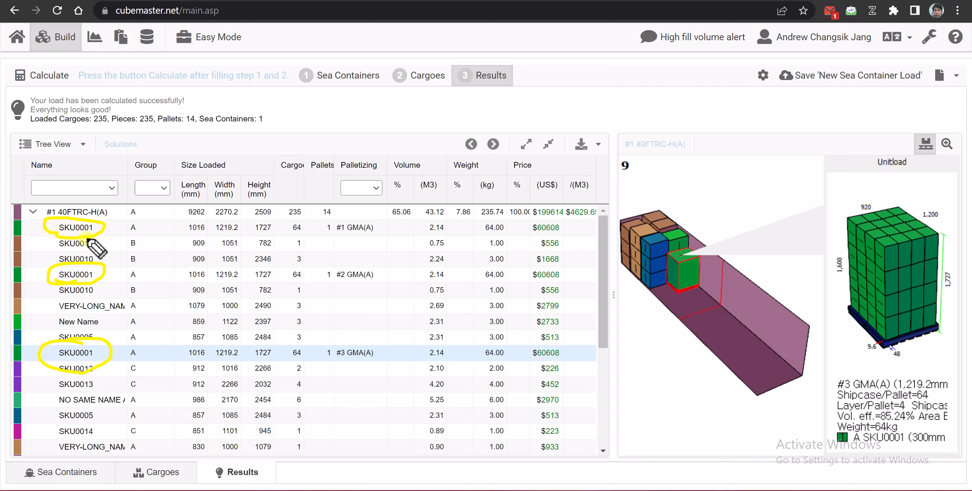
{"action": "left_click_drag", "start_coordinate": [337, 237], "coordinate": [381, 235]}
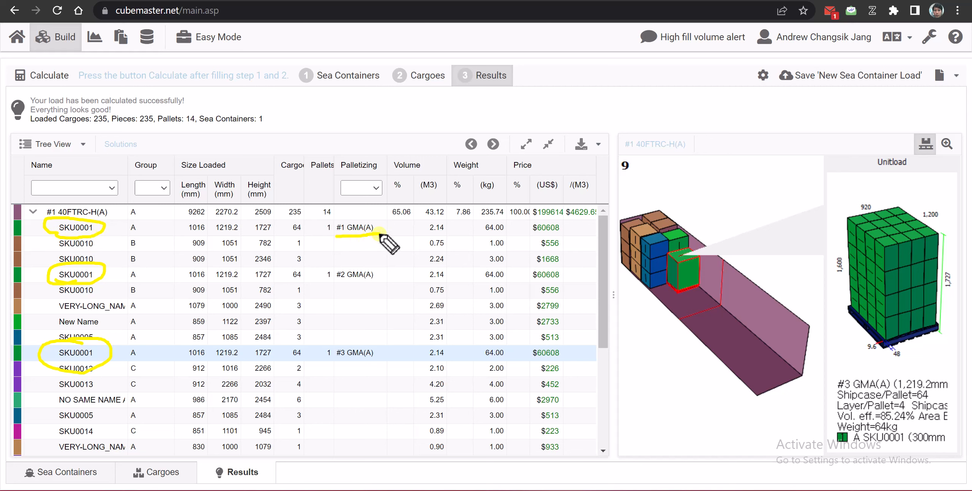
{"action": "mouse_move", "coordinate": [297, 243]}
{"action": "left_mouse_down"}
{"action": "mouse_move", "coordinate": [287, 234]}
{"action": "mouse_move", "coordinate": [270, 242]}
{"action": "left_mouse_up"}
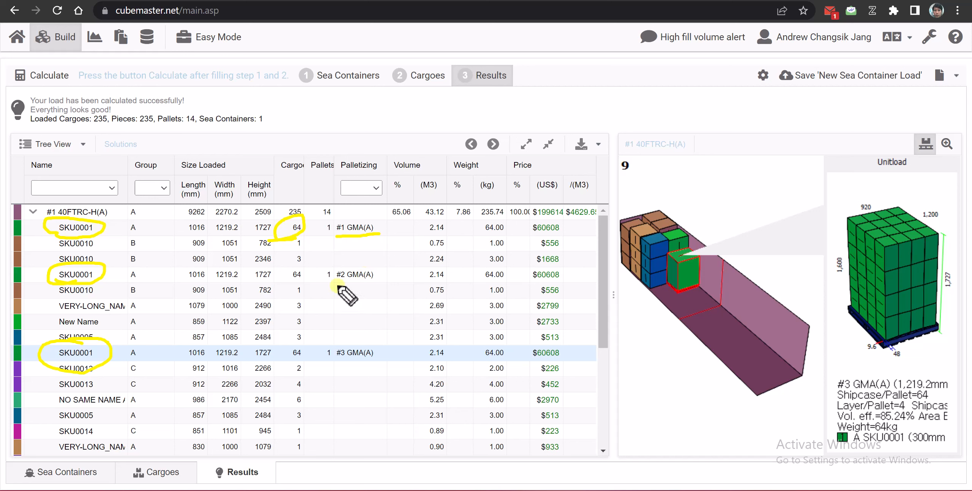
{"action": "left_click_drag", "start_coordinate": [338, 282], "coordinate": [390, 281]}
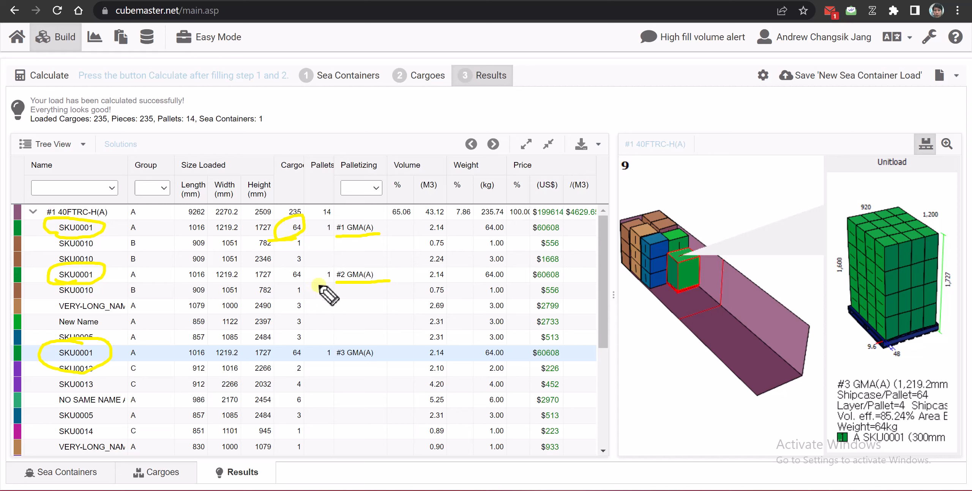
{"action": "mouse_move", "coordinate": [300, 282]}
{"action": "left_mouse_down"}
{"action": "mouse_move", "coordinate": [289, 265]}
{"action": "mouse_move", "coordinate": [300, 284]}
{"action": "left_mouse_up"}
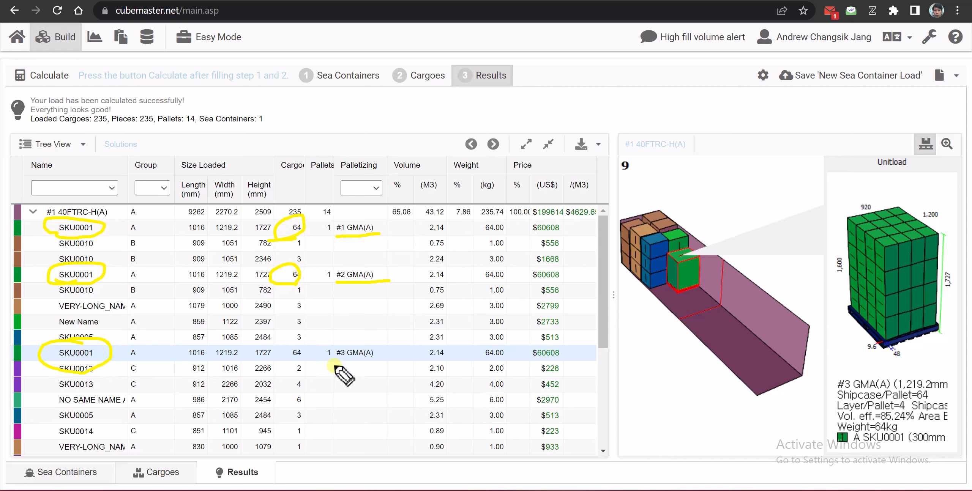
Compare SKU0001's #2 GMA(A) and #3 GMA(A) unit loads and their cargo quantities in the results
{"action": "left_click_drag", "start_coordinate": [335, 363], "coordinate": [387, 361]}
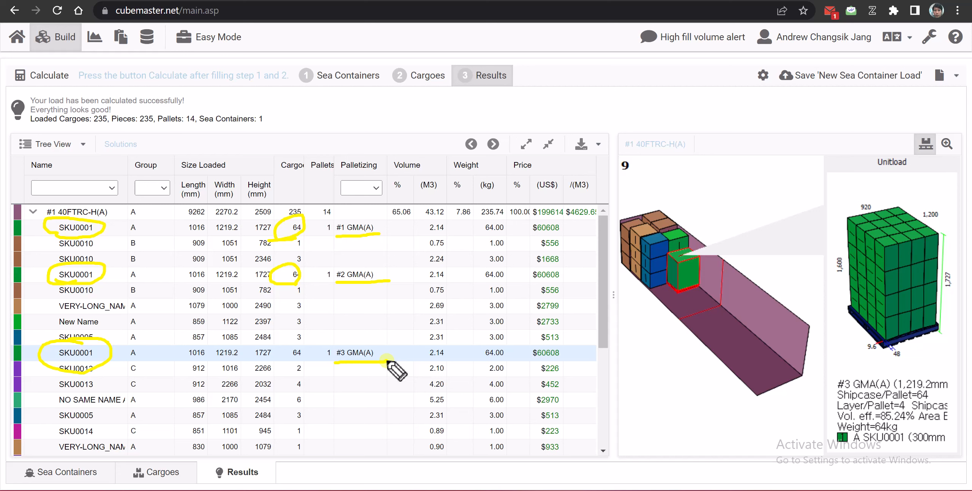
{"action": "mouse_move", "coordinate": [299, 363]}
{"action": "left_mouse_down"}
{"action": "mouse_move", "coordinate": [273, 351]}
{"action": "mouse_move", "coordinate": [289, 362]}
{"action": "left_mouse_up"}
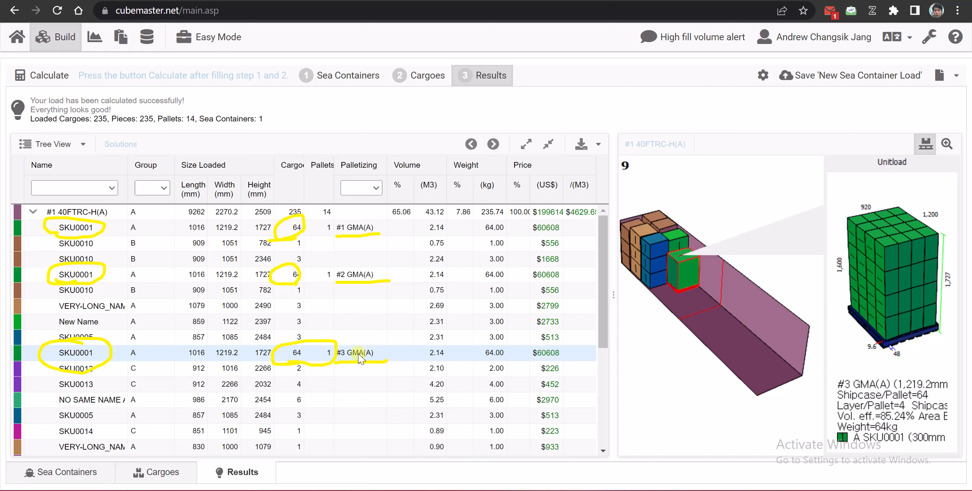
{"action": "left_click", "coordinate": [369, 276]}
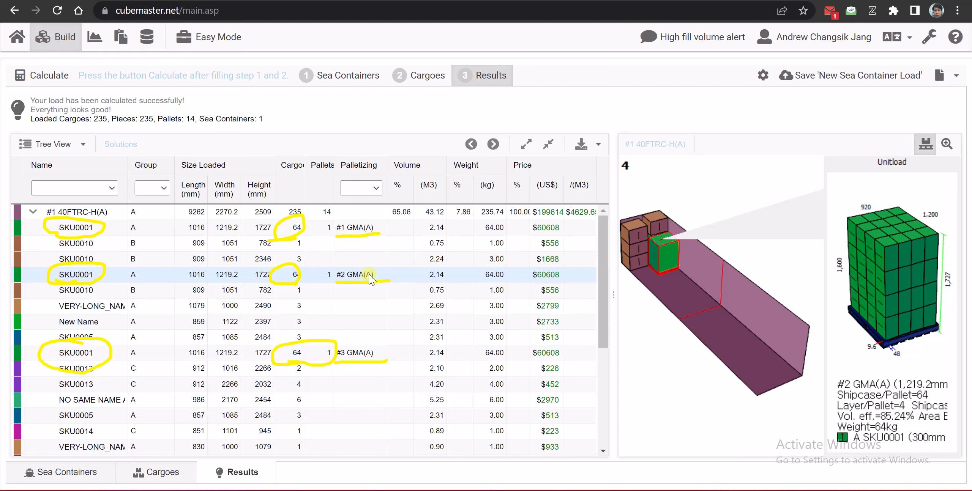
{"action": "left_click", "coordinate": [446, 354]}
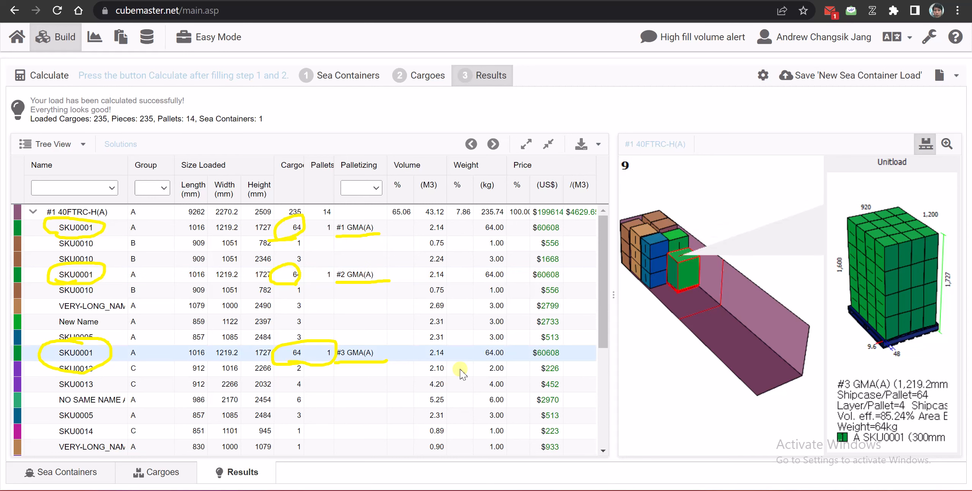
{"action": "key", "text": "Escape"}
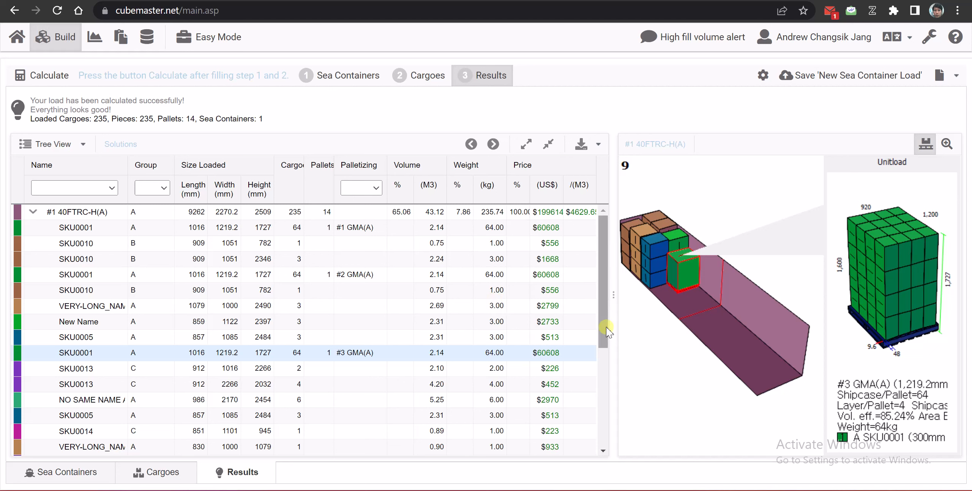
Switch the container view to individual cargoes and back to pallets, and view SKU0001's #1, #2 and #3 GMA(A) unit loads
{"action": "left_click", "coordinate": [925, 147]}
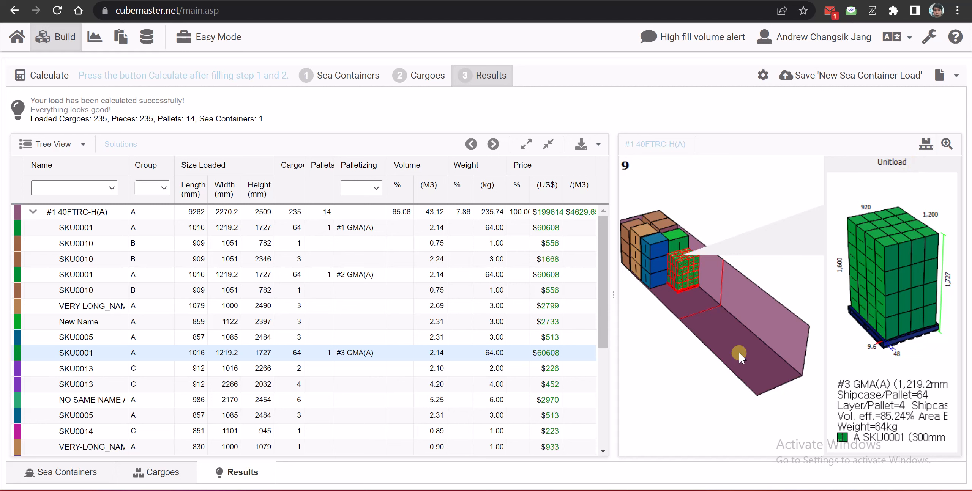
{"action": "left_click", "coordinate": [926, 148]}
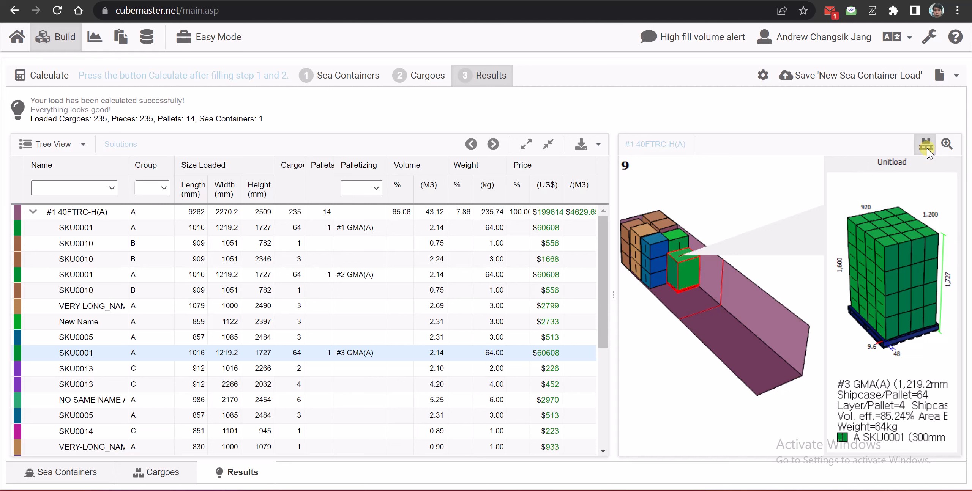
{"action": "left_click", "coordinate": [412, 279]}
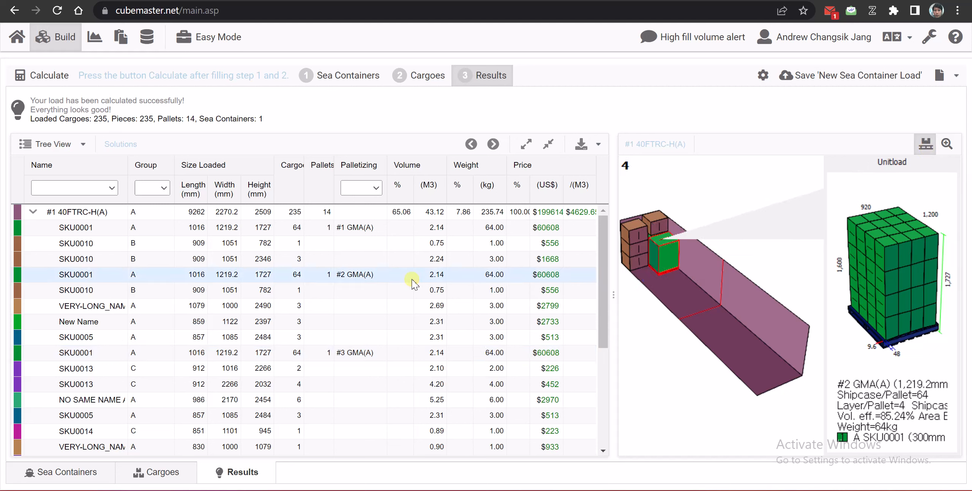
{"action": "left_click", "coordinate": [410, 230]}
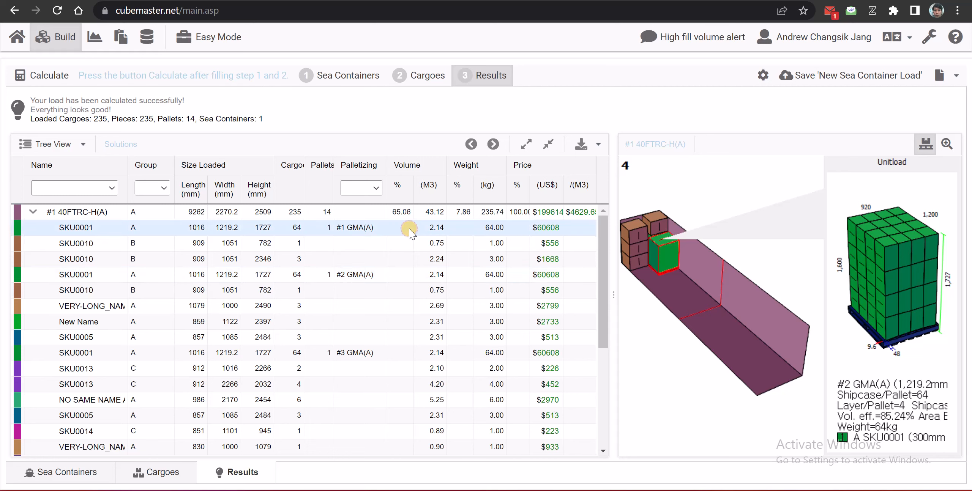
{"action": "left_click", "coordinate": [403, 271]}
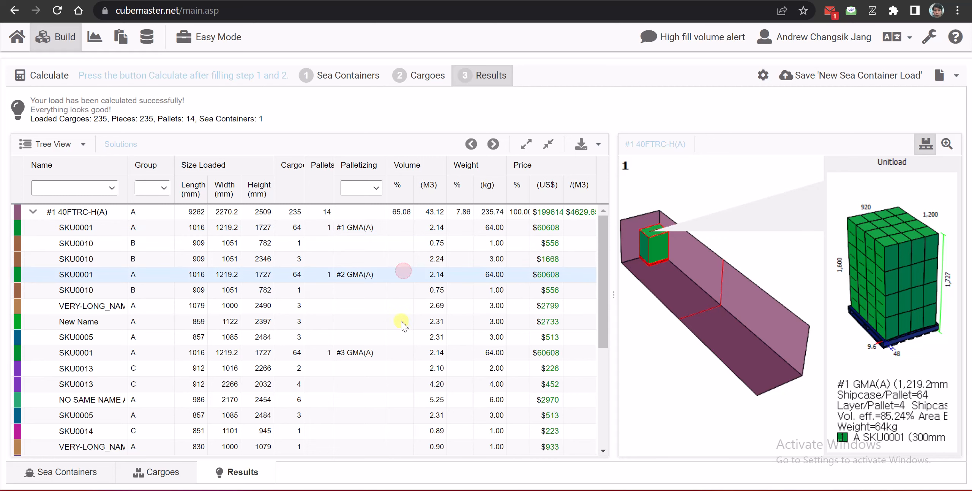
{"action": "left_click", "coordinate": [395, 354]}
{"action": "scroll", "coordinate": [401, 376], "scroll_direction": "down", "scroll_amount": 5}
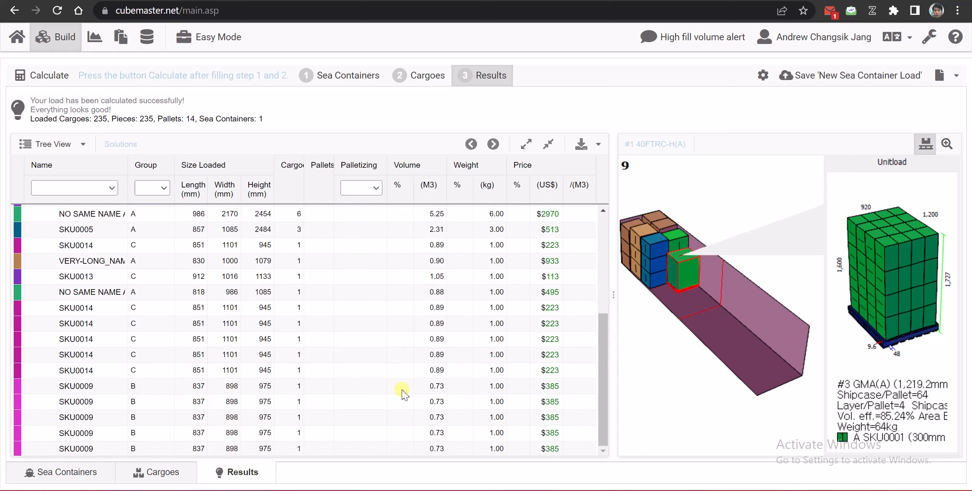
{"action": "scroll", "coordinate": [406, 393], "scroll_direction": "up", "scroll_amount": 5}
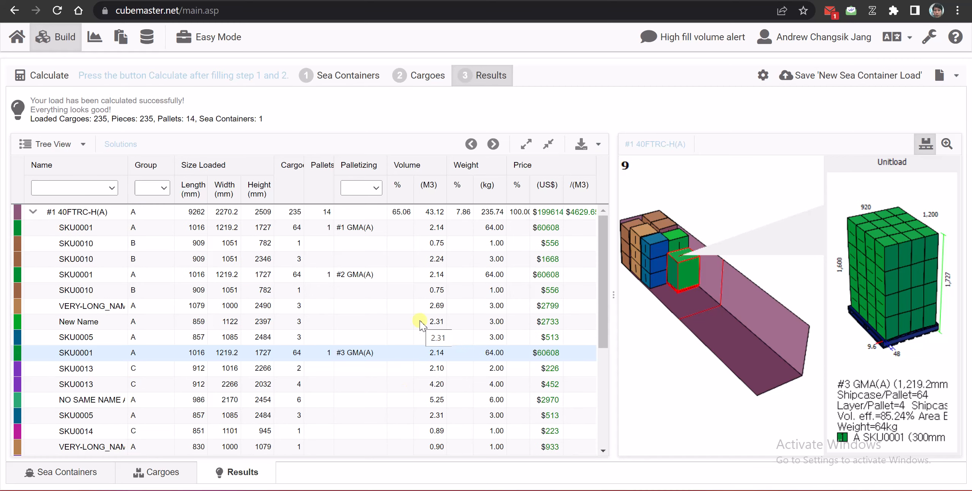
{"action": "scroll", "coordinate": [399, 345], "scroll_direction": "down", "scroll_amount": 5}
{"action": "scroll", "coordinate": [397, 340], "scroll_direction": "up", "scroll_amount": 5}
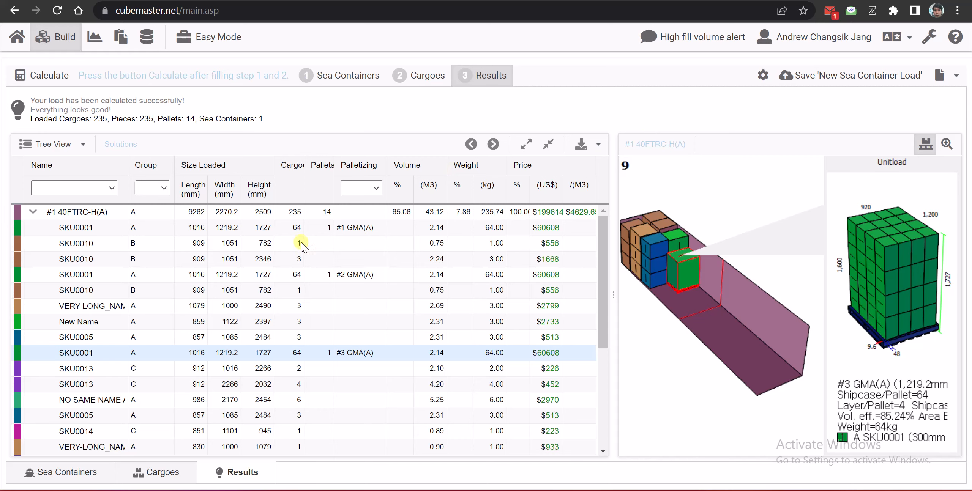
Return to the cargo list, turn off the palletizing quick rule and turn on the grouping rule
{"action": "left_click", "coordinate": [422, 78]}
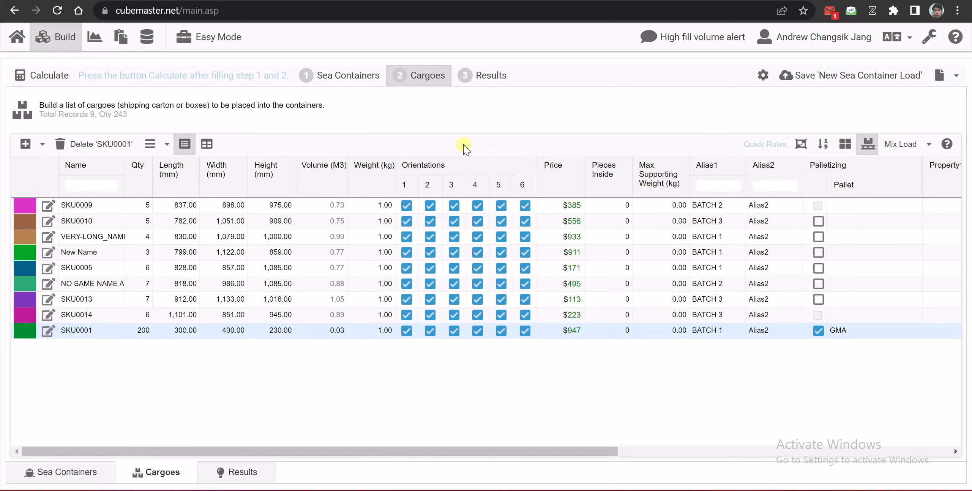
{"action": "left_click", "coordinate": [864, 144]}
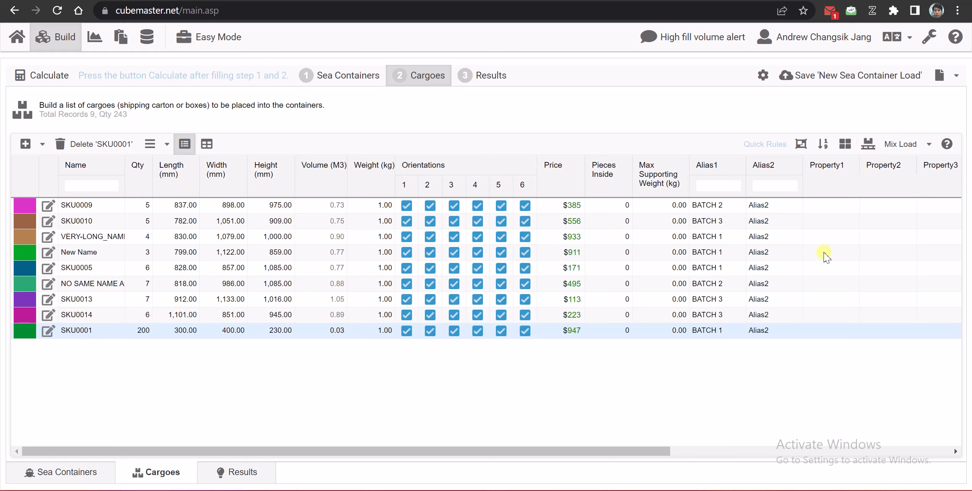
{"action": "left_click", "coordinate": [801, 146]}
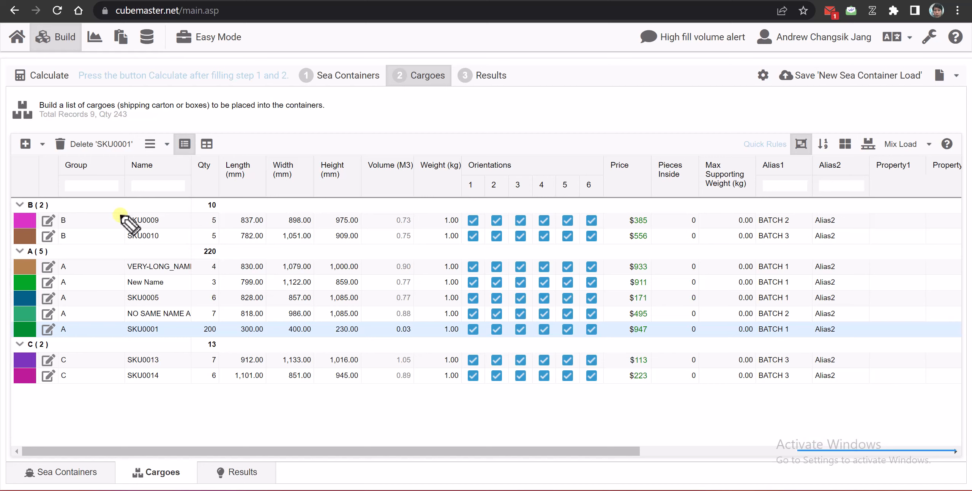
Examine the Group column of the cargo list and the cargoes and total quantities in groups B, A and C
{"action": "mouse_move", "coordinate": [72, 150]}
{"action": "left_mouse_down"}
{"action": "mouse_move", "coordinate": [57, 155]}
{"action": "mouse_move", "coordinate": [36, 331]}
{"action": "mouse_move", "coordinate": [89, 409]}
{"action": "mouse_move", "coordinate": [127, 167]}
{"action": "mouse_move", "coordinate": [87, 151]}
{"action": "left_mouse_up"}
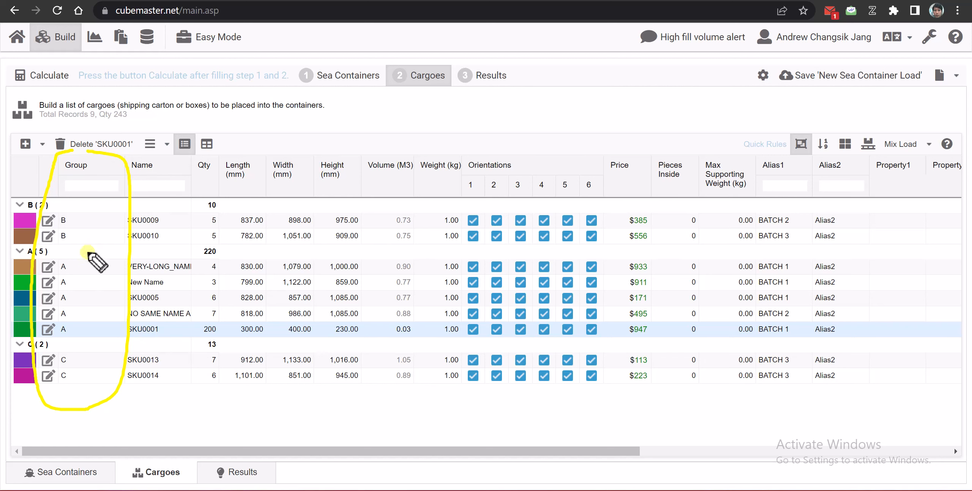
{"action": "key", "text": "ctrl+z"}
{"action": "left_click_drag", "start_coordinate": [19, 209], "coordinate": [56, 209]}
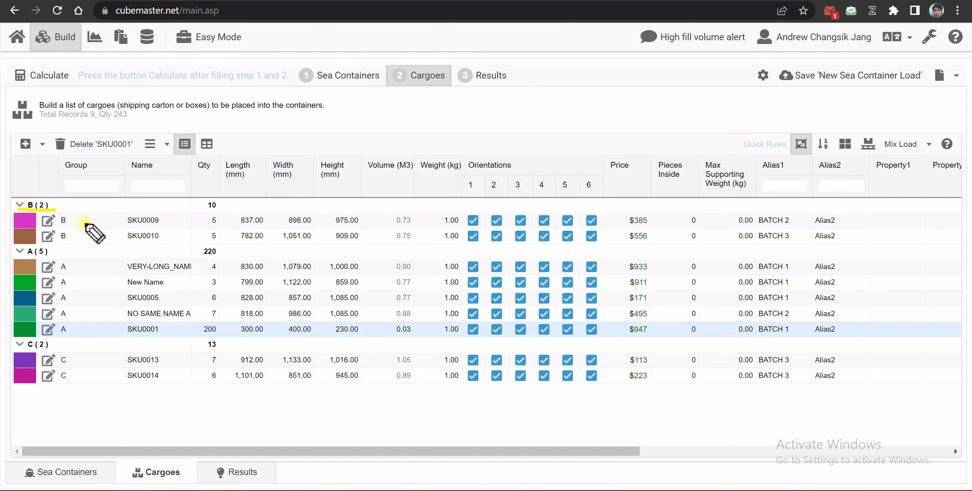
{"action": "mouse_move", "coordinate": [143, 243]}
{"action": "left_mouse_down"}
{"action": "mouse_move", "coordinate": [121, 245]}
{"action": "mouse_move", "coordinate": [72, 211]}
{"action": "mouse_move", "coordinate": [175, 239]}
{"action": "mouse_move", "coordinate": [121, 246]}
{"action": "left_mouse_up"}
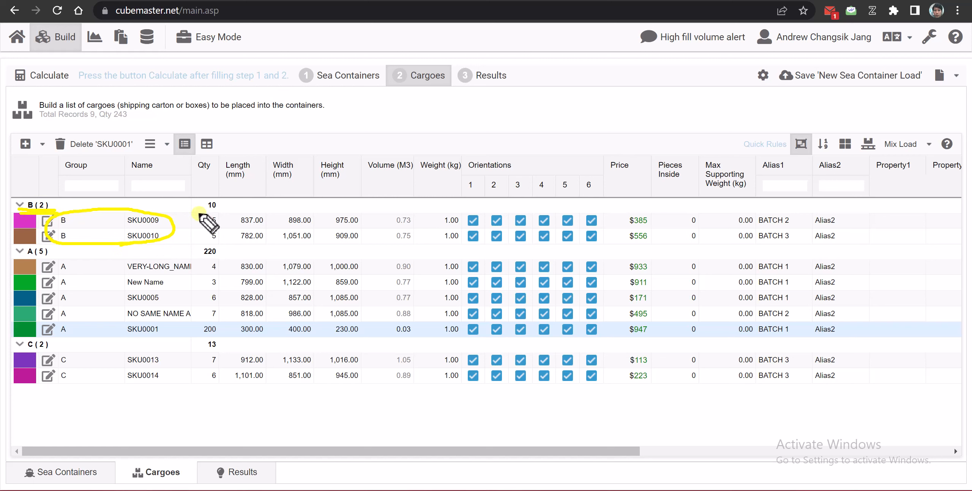
{"action": "left_click_drag", "start_coordinate": [193, 209], "coordinate": [219, 208]}
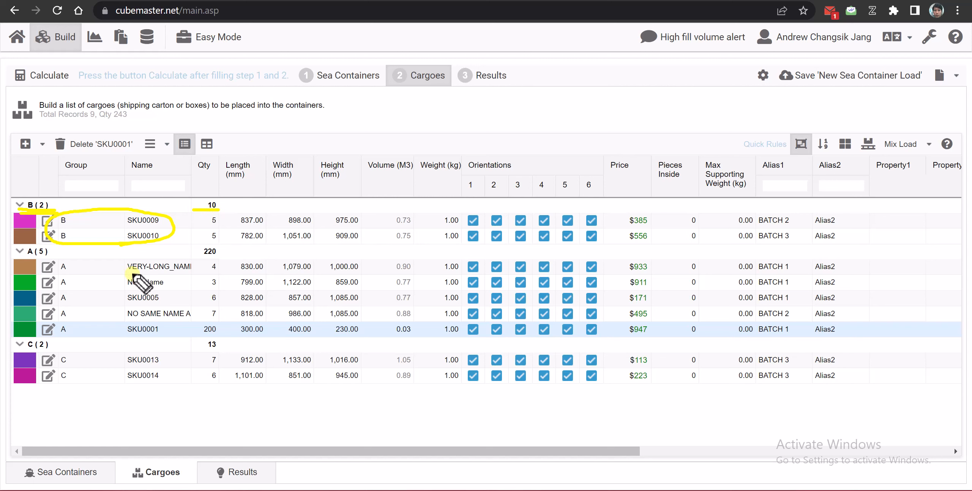
{"action": "mouse_move", "coordinate": [227, 260]}
{"action": "left_mouse_down"}
{"action": "mouse_move", "coordinate": [213, 243]}
{"action": "mouse_move", "coordinate": [222, 256]}
{"action": "left_mouse_up"}
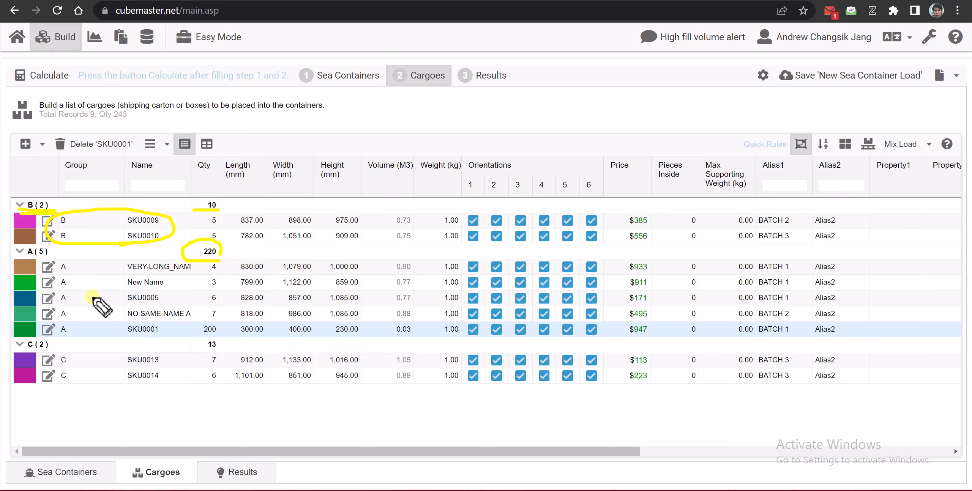
{"action": "left_click_drag", "start_coordinate": [79, 264], "coordinate": [87, 344]}
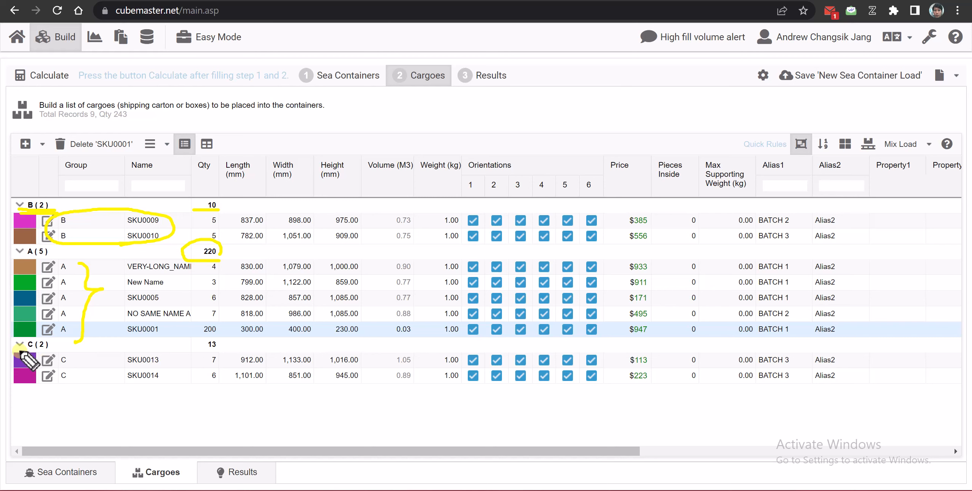
{"action": "mouse_move", "coordinate": [210, 359]}
{"action": "left_mouse_down"}
{"action": "mouse_move", "coordinate": [205, 352]}
{"action": "mouse_move", "coordinate": [237, 356]}
{"action": "mouse_move", "coordinate": [207, 352]}
{"action": "left_mouse_up"}
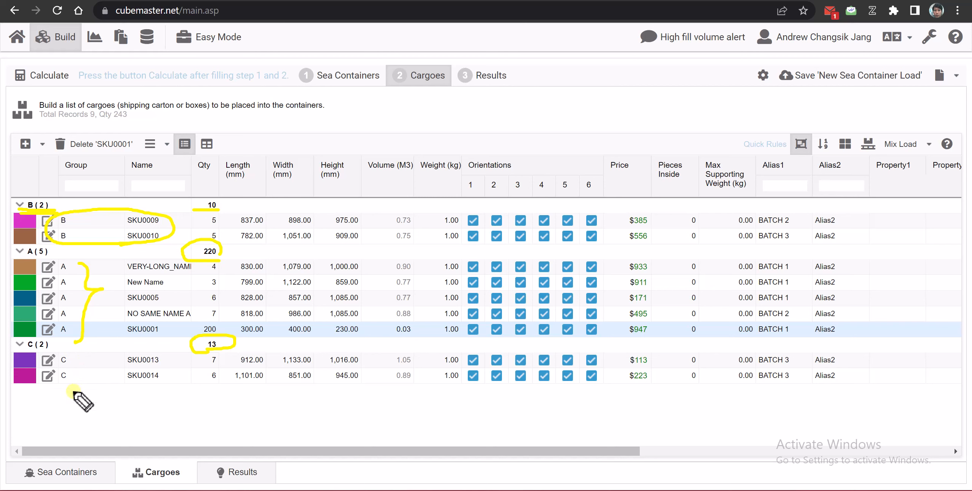
{"action": "mouse_move", "coordinate": [74, 395]}
{"action": "left_mouse_down"}
{"action": "mouse_move", "coordinate": [61, 344]}
{"action": "mouse_move", "coordinate": [70, 397]}
{"action": "mouse_move", "coordinate": [180, 382]}
{"action": "left_mouse_up"}
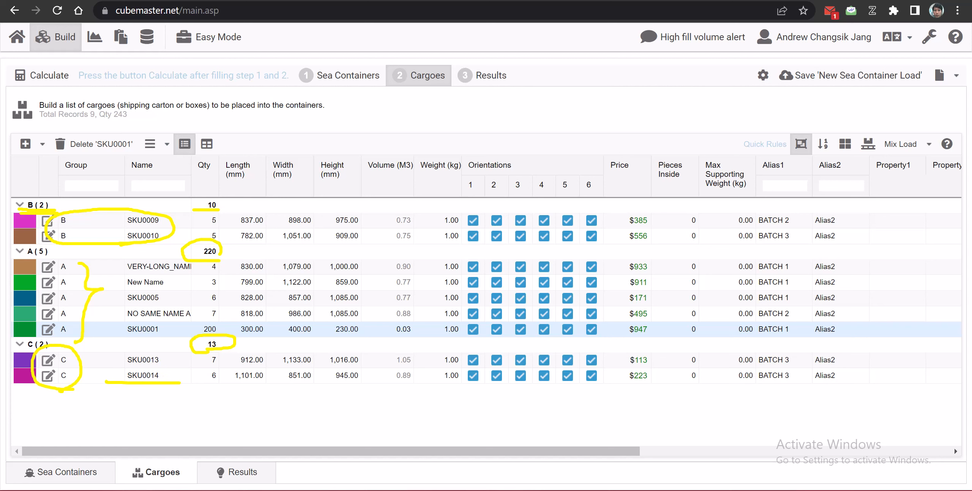
{"action": "key", "text": "Escape"}
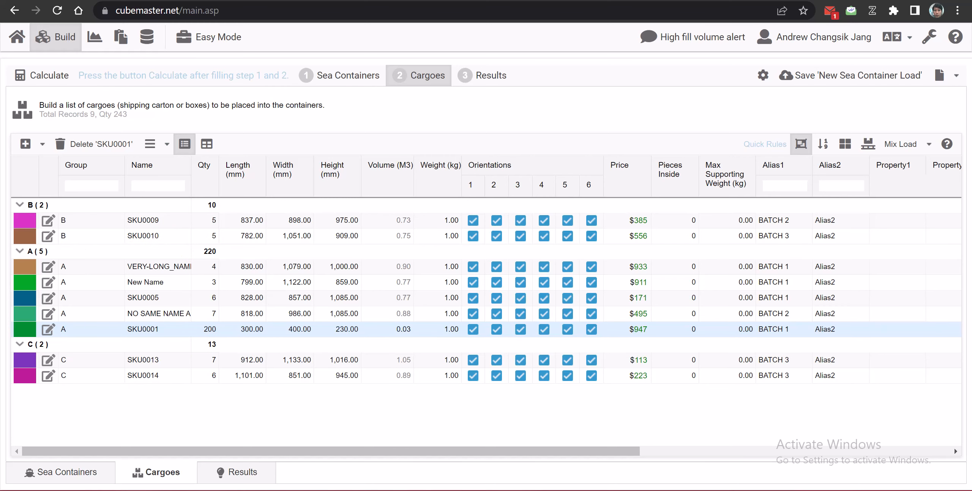
Recalculate the load with the grouping rule and check how groups A, B and C are ordered in the results
{"action": "left_click", "coordinate": [47, 76]}
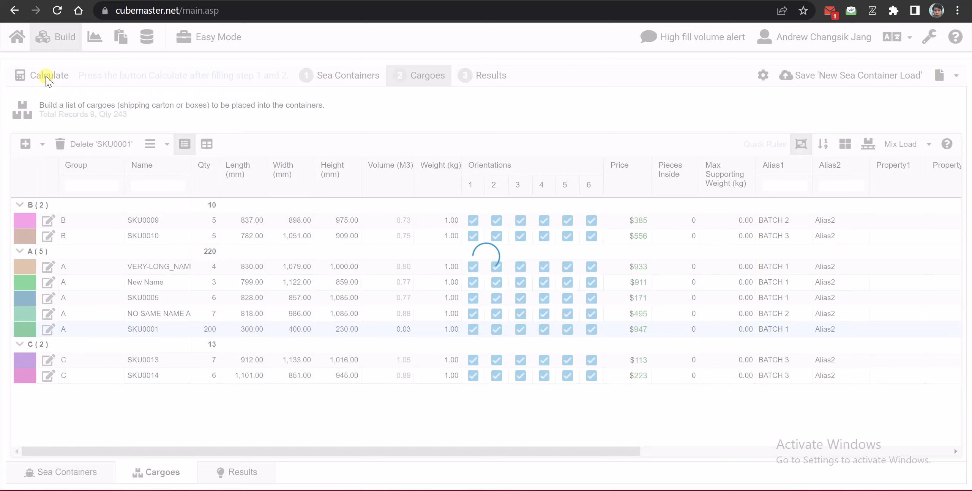
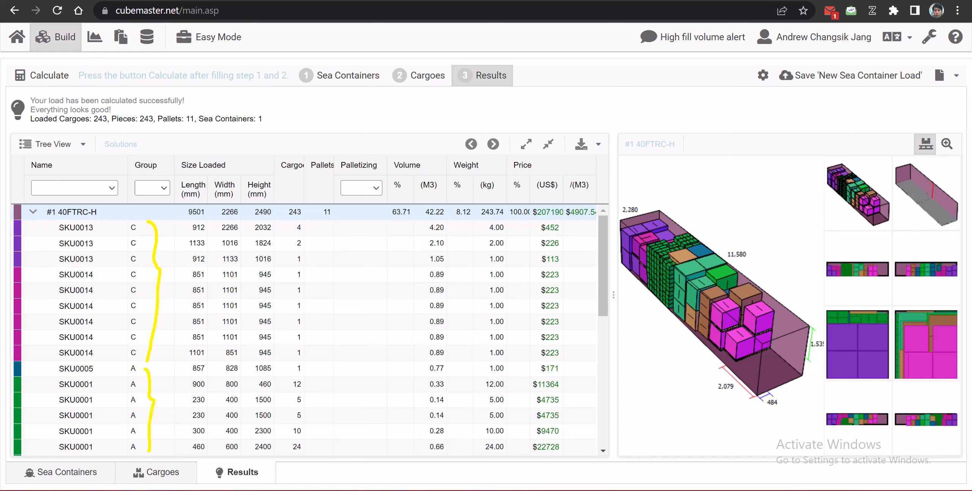
{"action": "scroll", "coordinate": [354, 338], "scroll_direction": "down", "scroll_amount": 7}
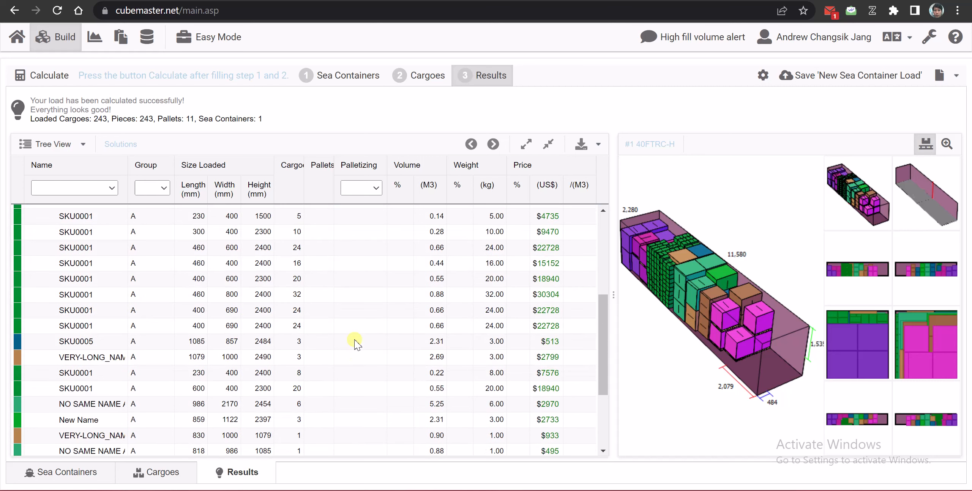
{"action": "scroll", "coordinate": [355, 340], "scroll_direction": "down", "scroll_amount": 2}
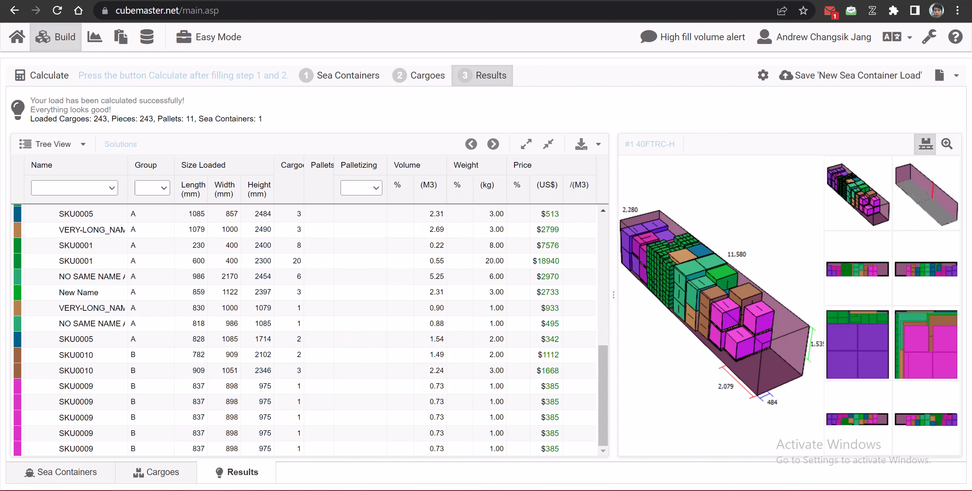
{"action": "left_click_drag", "start_coordinate": [146, 352], "coordinate": [146, 446]}
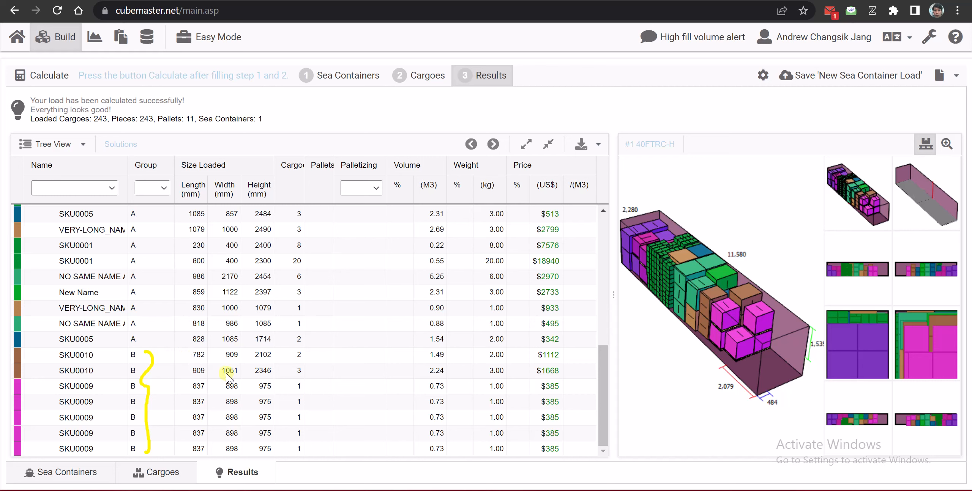
{"action": "left_click", "coordinate": [604, 252]}
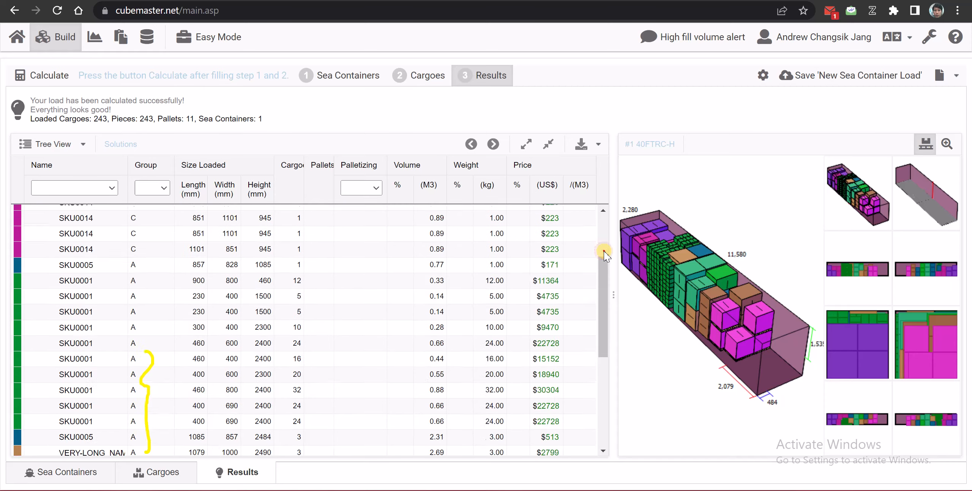
{"action": "left_click", "coordinate": [604, 253]}
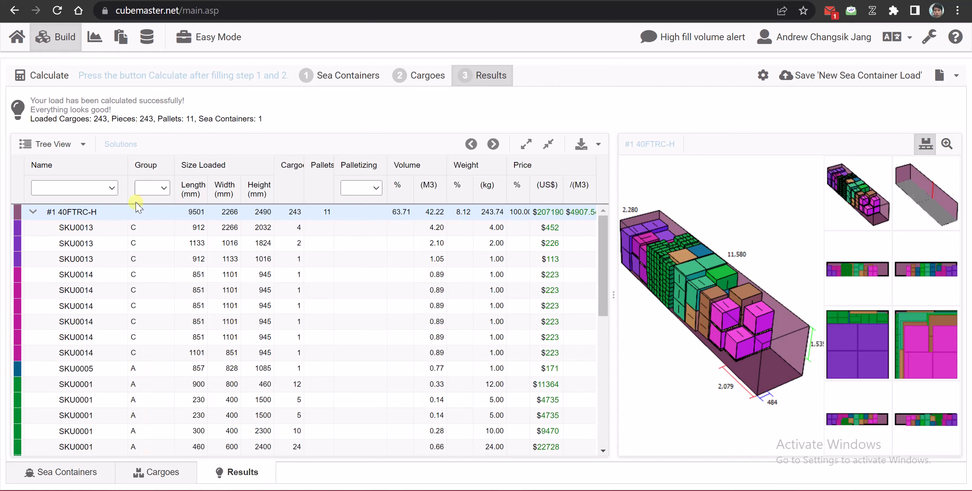
Filter the results to group B and view the first SKU0010 placement in #1 40FTRC-H
{"action": "left_click", "coordinate": [162, 190]}
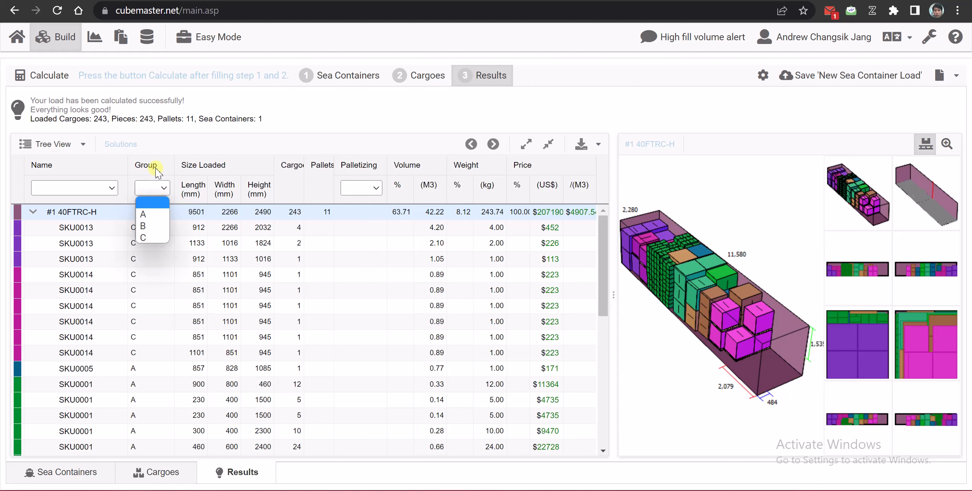
{"action": "left_click", "coordinate": [158, 226]}
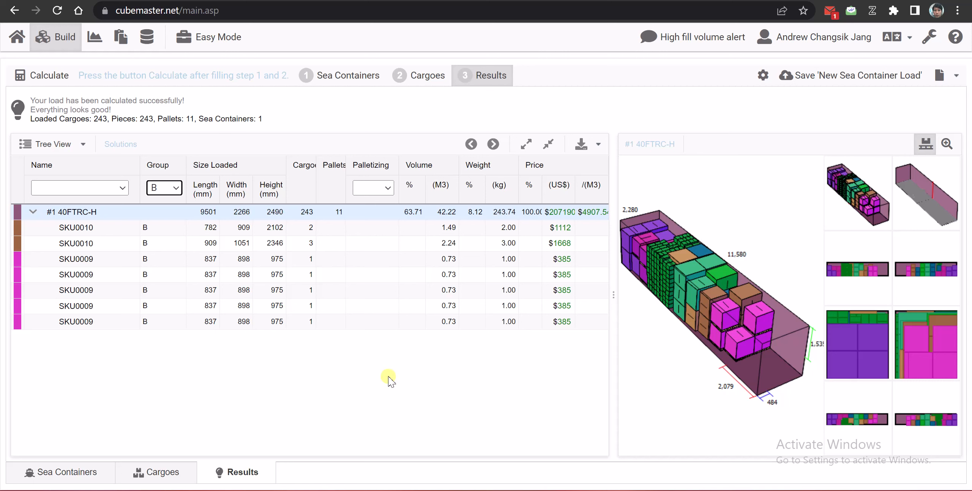
{"action": "left_click", "coordinate": [373, 229]}
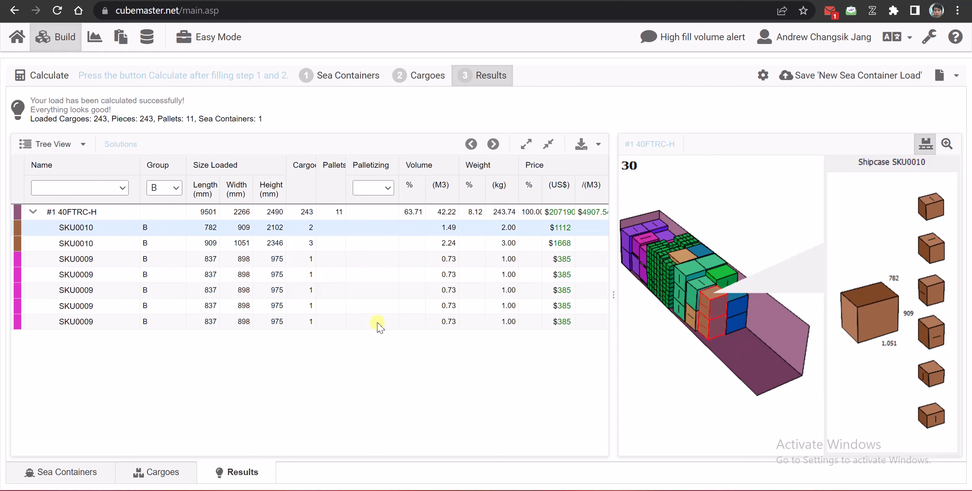
View the second SKU0010 placement and the last SKU0009 placement of group B in the container
{"action": "left_click", "coordinate": [318, 240]}
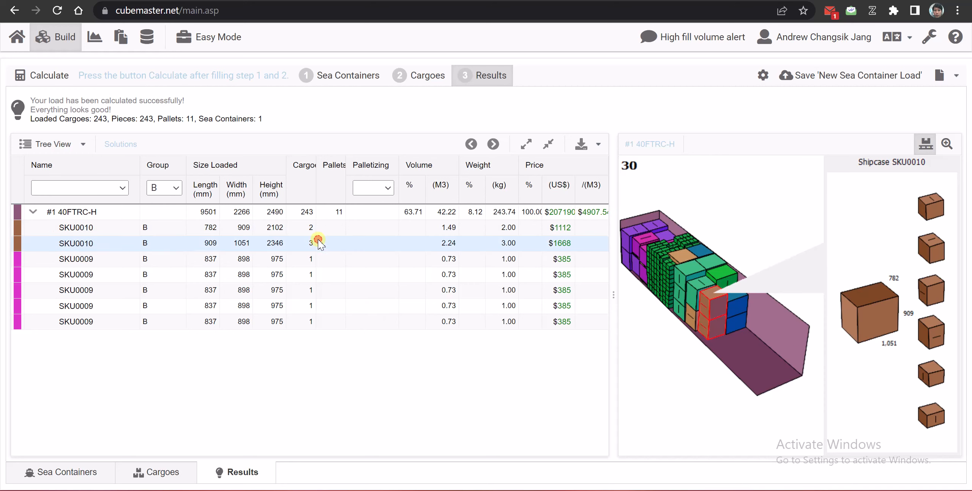
{"action": "left_click", "coordinate": [325, 260]}
{"action": "left_click", "coordinate": [330, 322]}
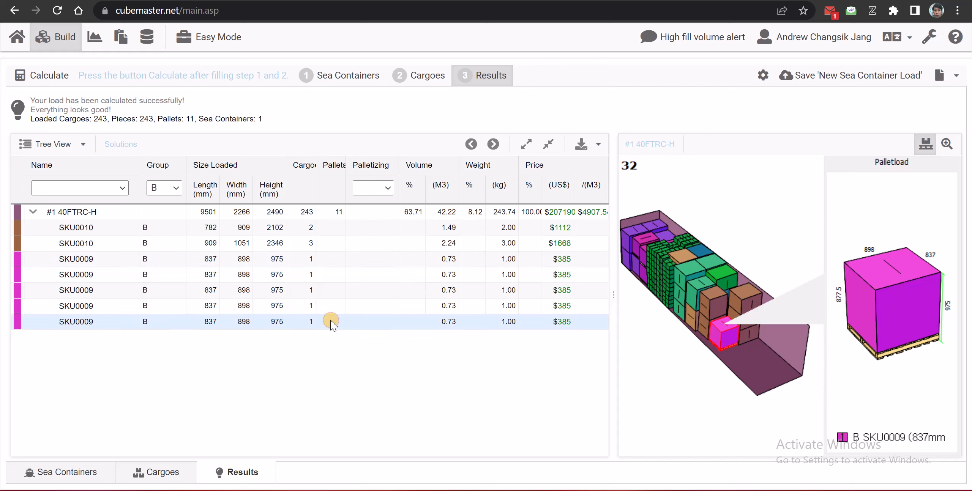
Clear the group filter and look through the full placement list of #1 40FTRC-H
{"action": "left_click", "coordinate": [164, 188]}
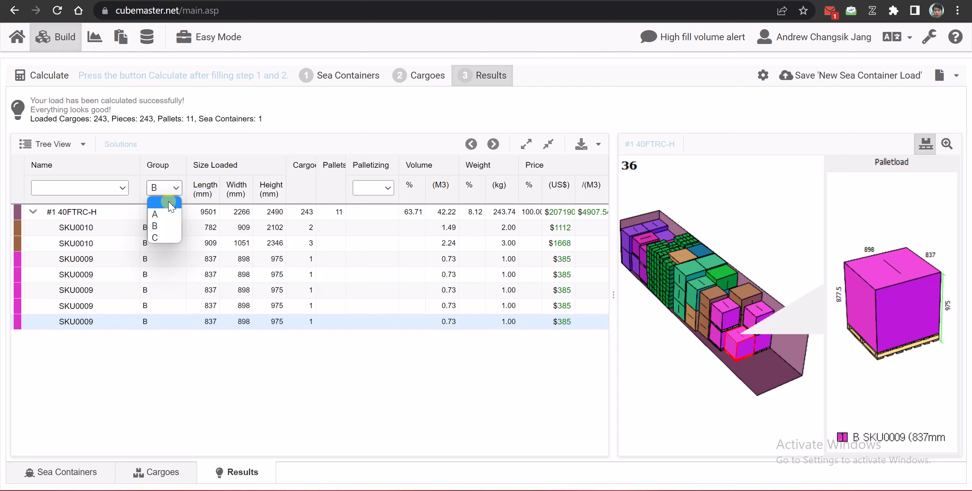
{"action": "left_click", "coordinate": [168, 205]}
{"action": "scroll", "coordinate": [419, 330], "scroll_direction": "down", "scroll_amount": 10}
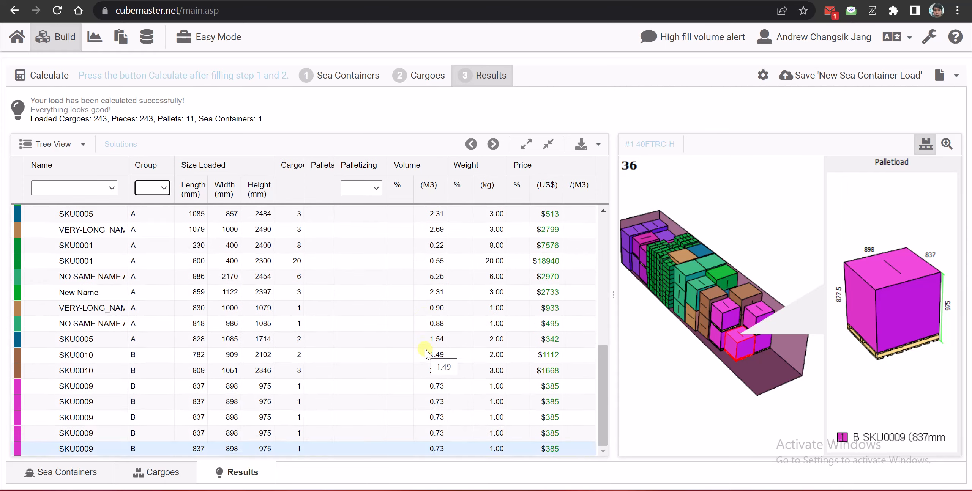
{"action": "scroll", "coordinate": [425, 353], "scroll_direction": "up", "scroll_amount": 10}
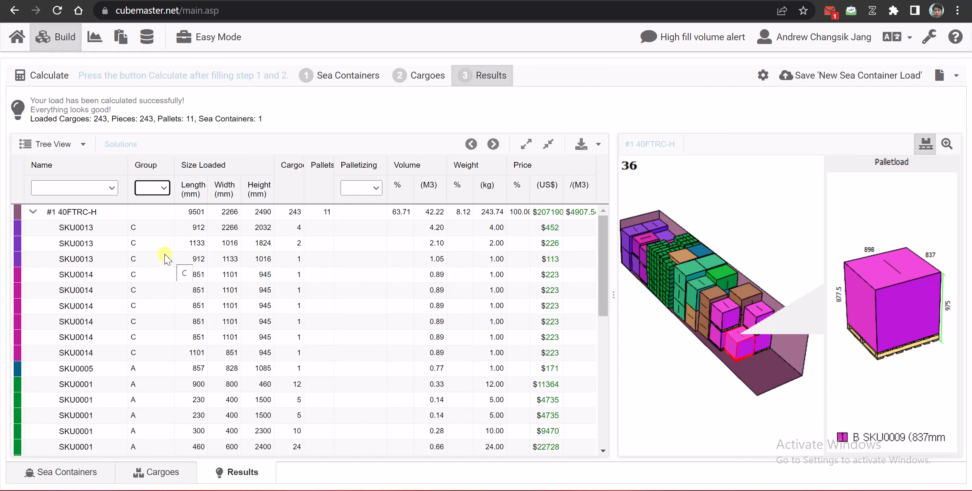
Examine the order of groups C, A and B, viewing the last SKU0014 placement of group C and the last SKU0009 placement of group B
{"action": "left_click", "coordinate": [152, 354]}
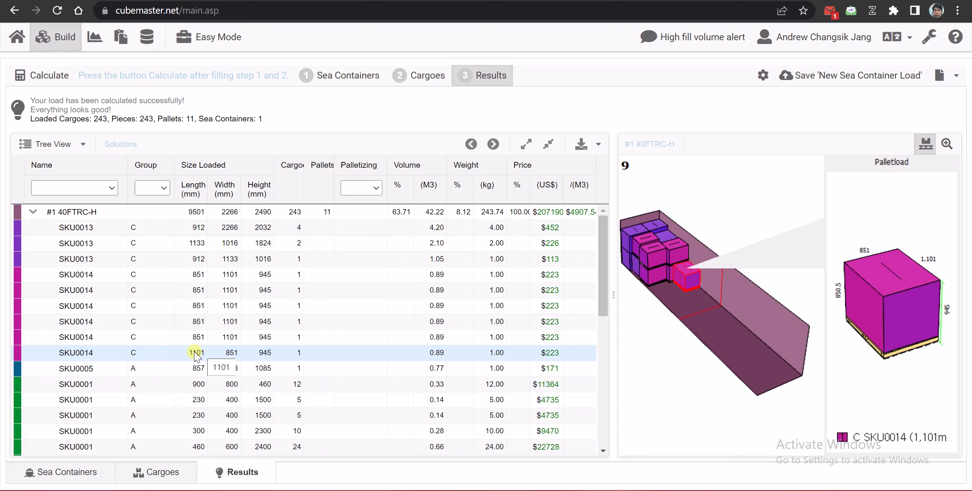
{"action": "scroll", "coordinate": [197, 357], "scroll_direction": "down", "scroll_amount": 3}
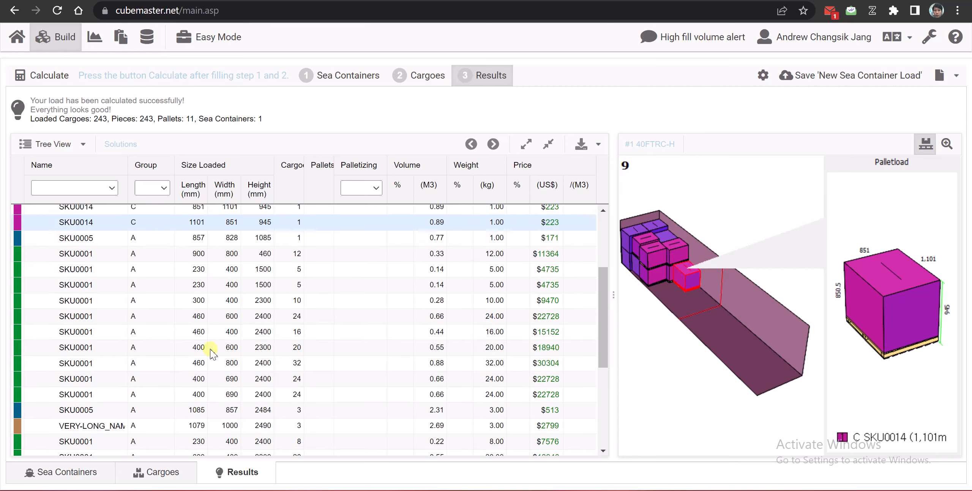
{"action": "left_click", "coordinate": [154, 439]}
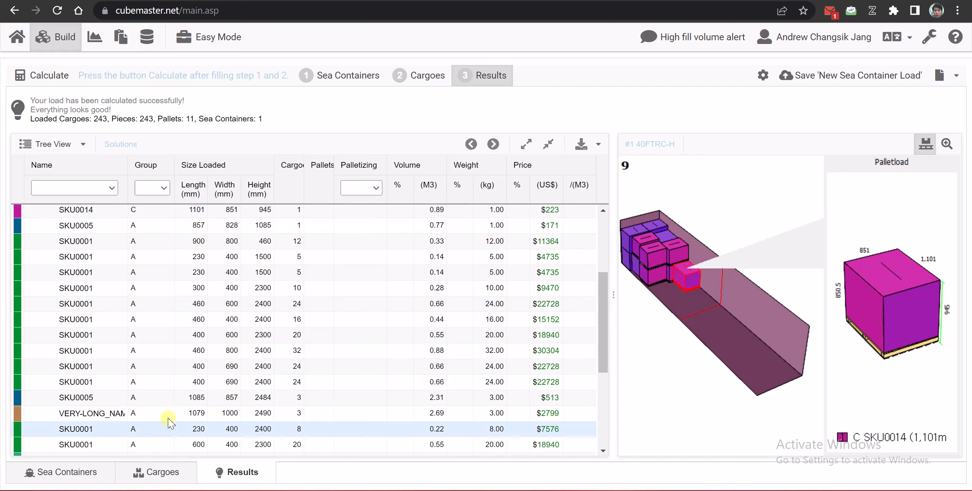
{"action": "scroll", "coordinate": [167, 413], "scroll_direction": "down", "scroll_amount": 5}
{"action": "left_click", "coordinate": [139, 449]}
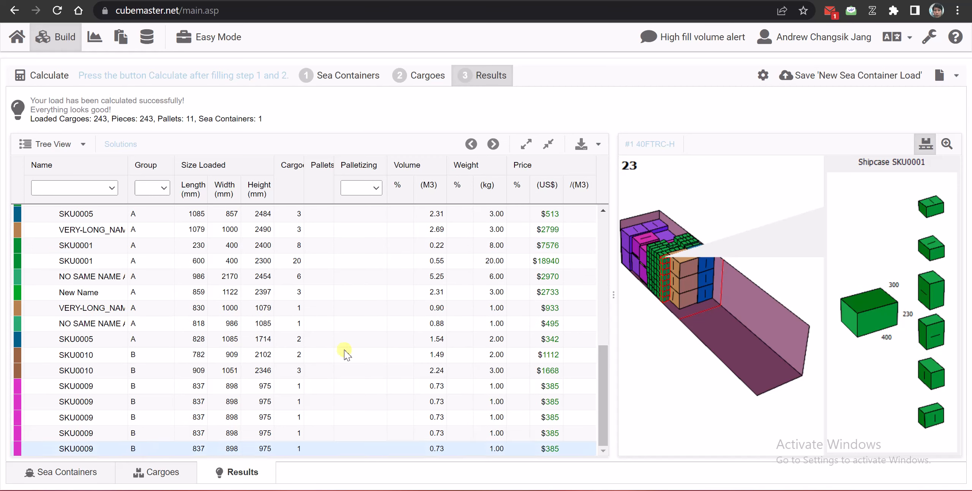
{"action": "scroll", "coordinate": [357, 341], "scroll_direction": "up", "scroll_amount": 10}
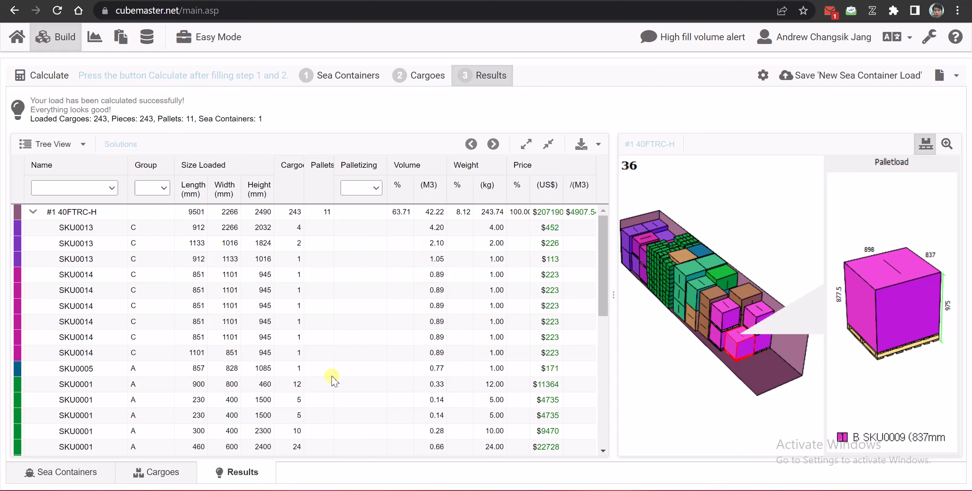
{"action": "scroll", "coordinate": [167, 376], "scroll_direction": "down", "scroll_amount": 10}
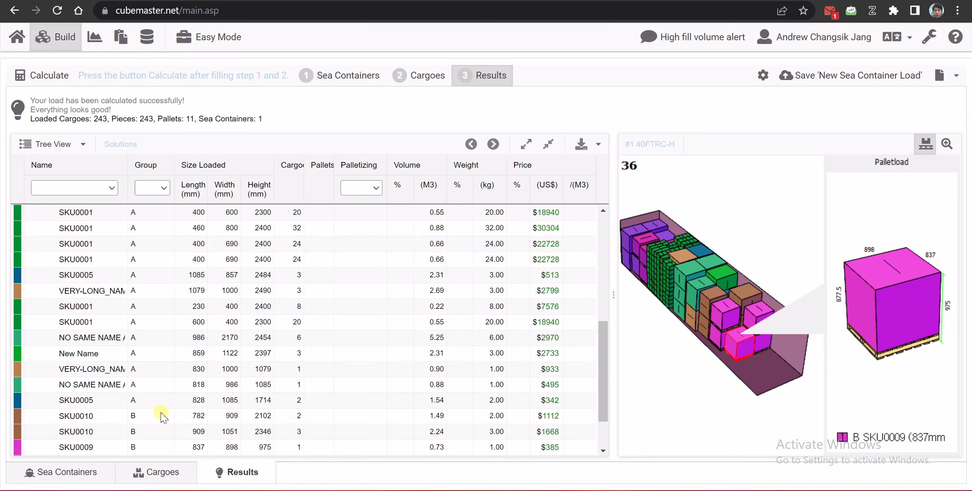
{"action": "scroll", "coordinate": [154, 425], "scroll_direction": "up", "scroll_amount": 10}
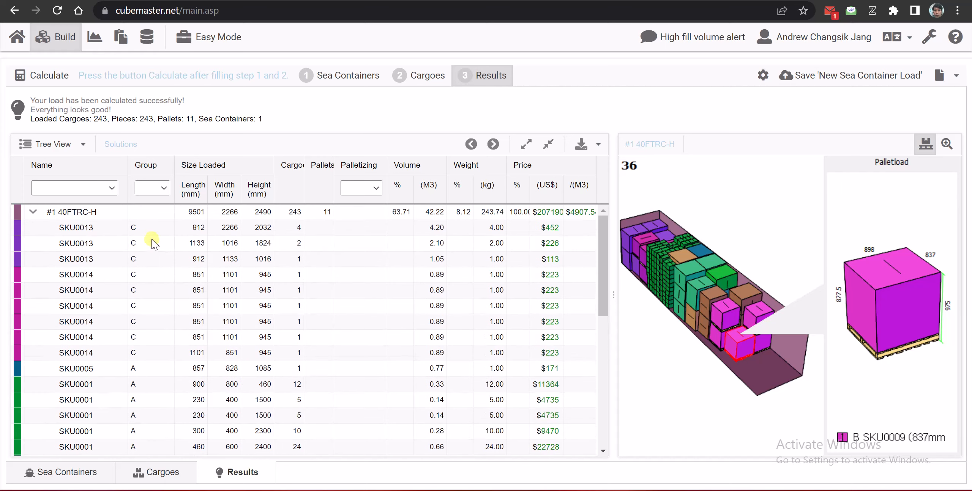
Turn on the rule that loads groups by their sequences and save the rules
{"action": "left_click", "coordinate": [763, 75]}
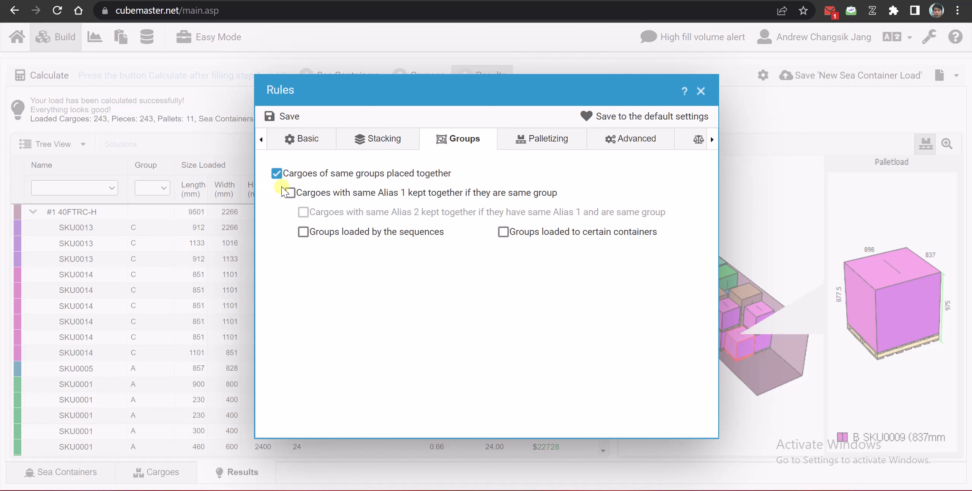
{"action": "left_click", "coordinate": [303, 232]}
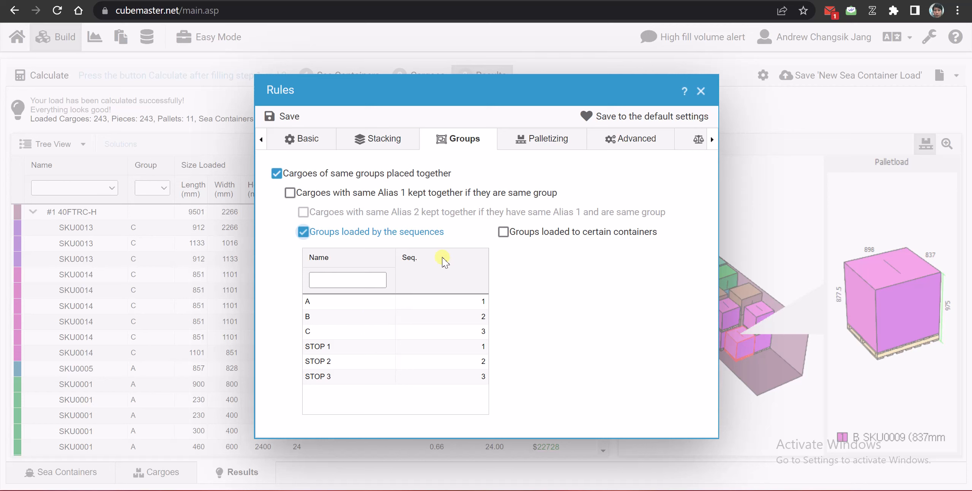
{"action": "left_click", "coordinate": [283, 119]}
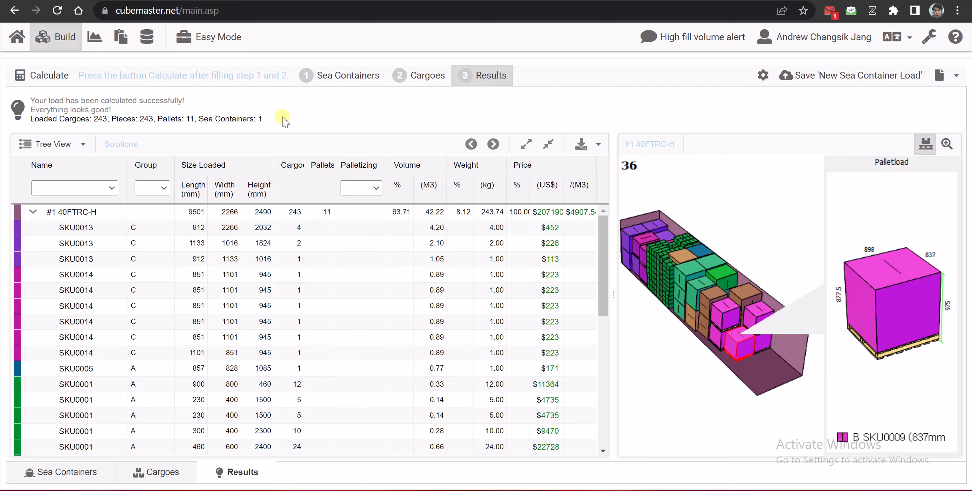
Recalculate the load with the group sequence rule and view the last placement of each of groups A, B and C
{"action": "left_click", "coordinate": [46, 76]}
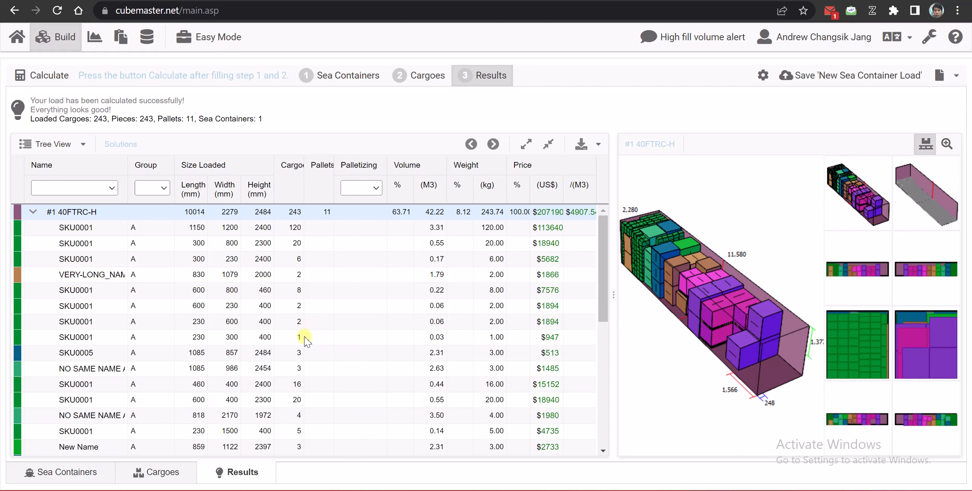
{"action": "scroll", "coordinate": [152, 397], "scroll_direction": "down", "scroll_amount": 2}
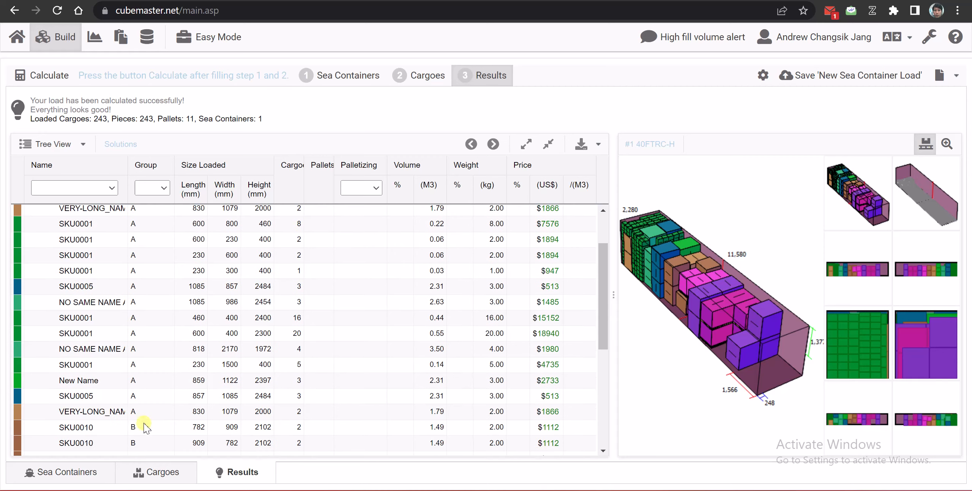
{"action": "left_click", "coordinate": [150, 417]}
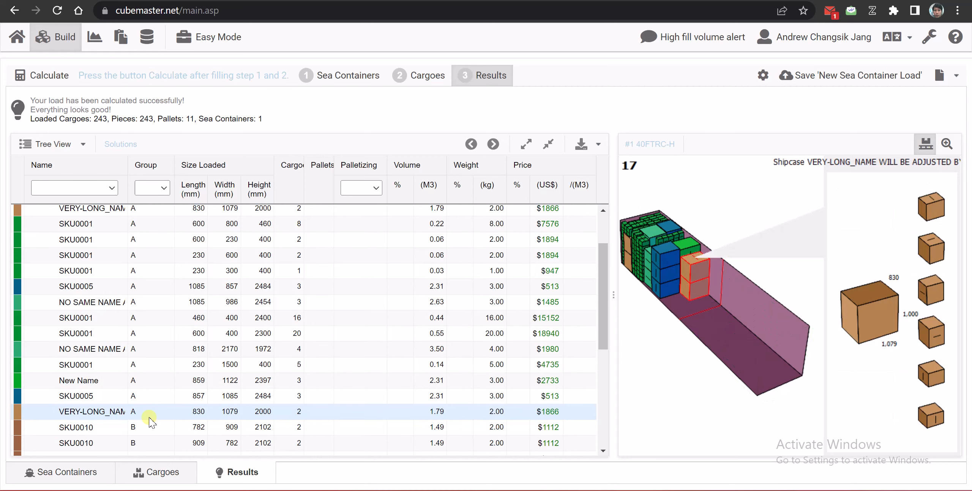
{"action": "scroll", "coordinate": [150, 418], "scroll_direction": "down", "scroll_amount": 6}
{"action": "left_click", "coordinate": [151, 339]}
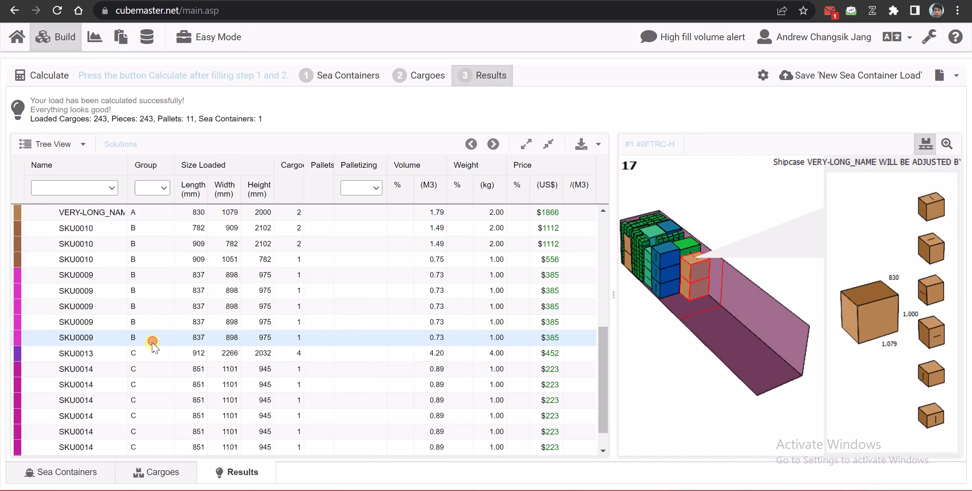
{"action": "scroll", "coordinate": [173, 379], "scroll_direction": "down", "scroll_amount": 1}
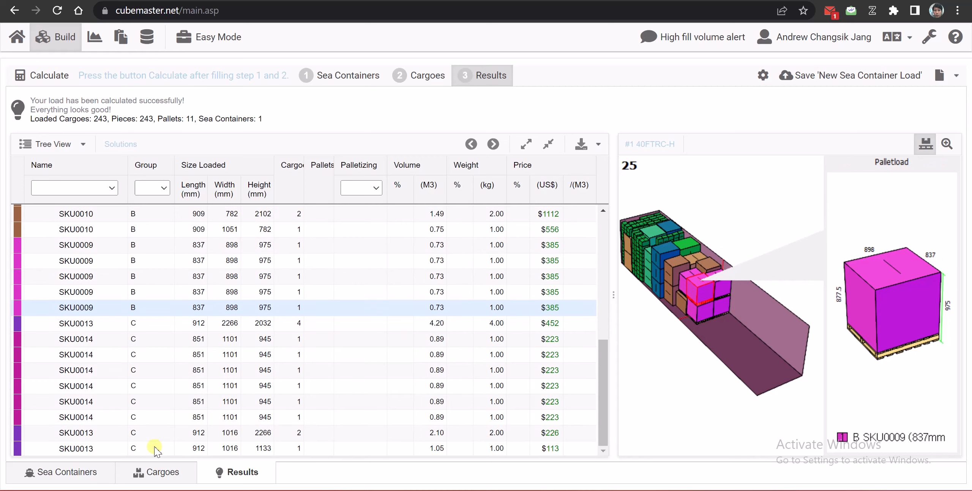
{"action": "left_click", "coordinate": [154, 452]}
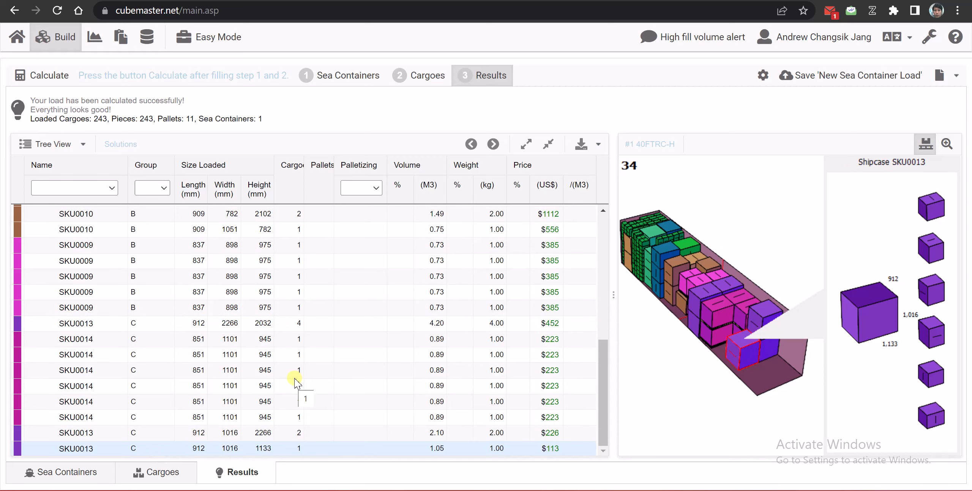
{"action": "scroll", "coordinate": [295, 382], "scroll_direction": "up", "scroll_amount": 10}
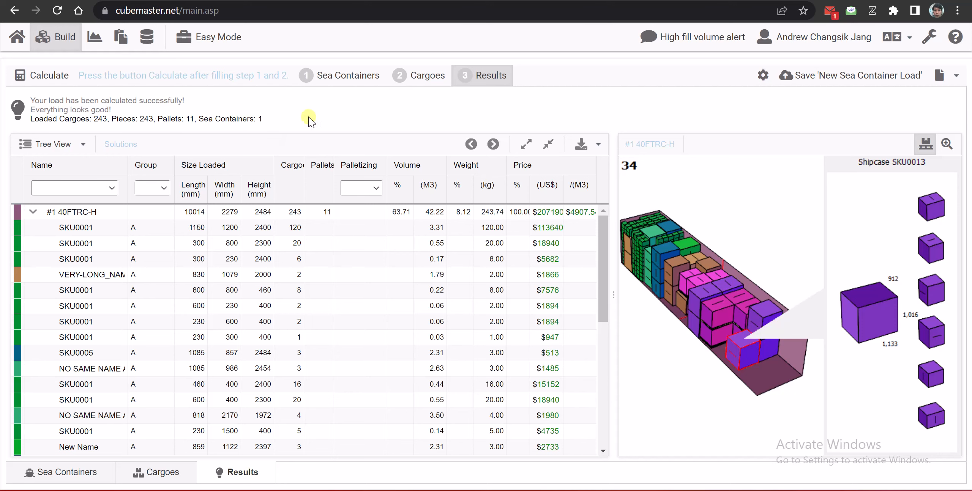
Go to the load's reports and examine the available report types and the Placements report
{"action": "left_click", "coordinate": [121, 37]}
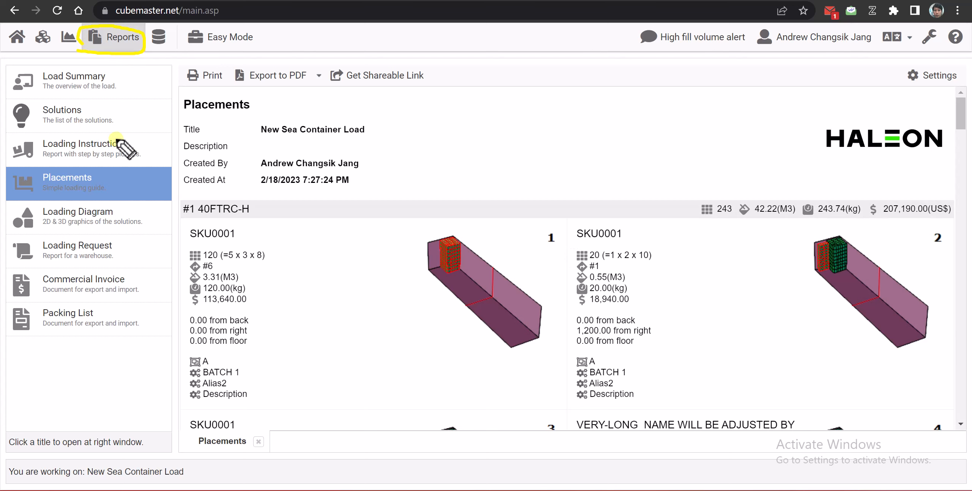
{"action": "mouse_move", "coordinate": [131, 71]}
{"action": "left_mouse_down"}
{"action": "mouse_move", "coordinate": [144, 79]}
{"action": "mouse_move", "coordinate": [165, 319]}
{"action": "mouse_move", "coordinate": [130, 346]}
{"action": "left_mouse_up"}
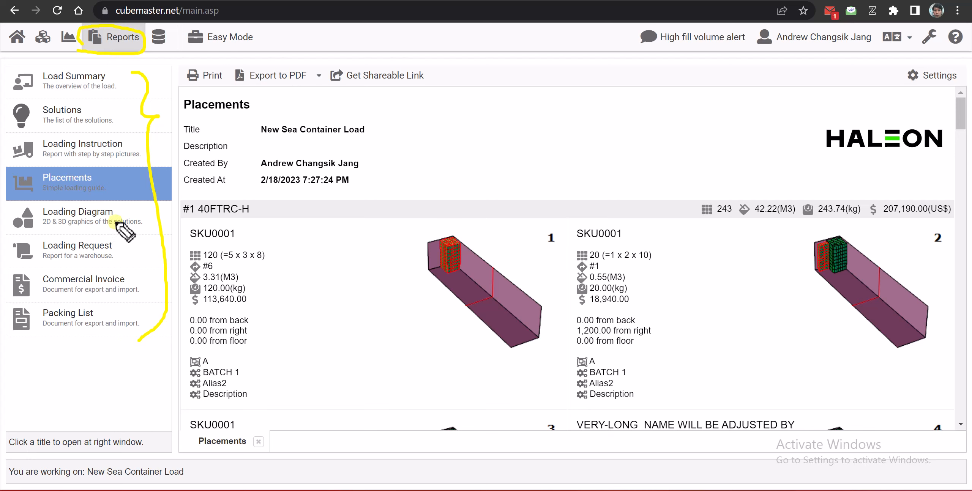
{"action": "mouse_move", "coordinate": [109, 172]}
{"action": "left_mouse_down"}
{"action": "mouse_move", "coordinate": [119, 186]}
{"action": "mouse_move", "coordinate": [133, 169]}
{"action": "left_mouse_up"}
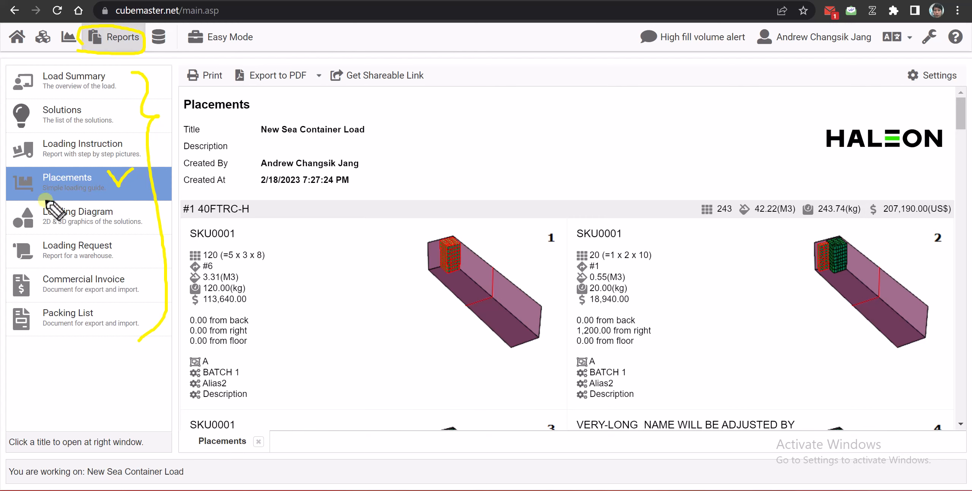
{"action": "left_click_drag", "start_coordinate": [25, 190], "coordinate": [117, 188]}
{"action": "left_click_drag", "start_coordinate": [195, 117], "coordinate": [262, 116]}
{"action": "mouse_move", "coordinate": [513, 175]}
{"action": "left_mouse_down"}
{"action": "mouse_move", "coordinate": [569, 274]}
{"action": "mouse_move", "coordinate": [557, 393]}
{"action": "left_mouse_up"}
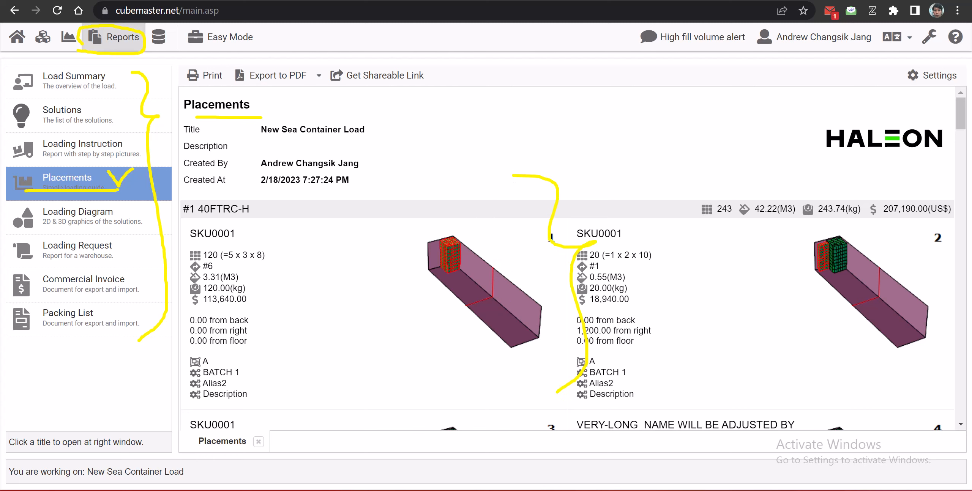
{"action": "key", "text": "Escape"}
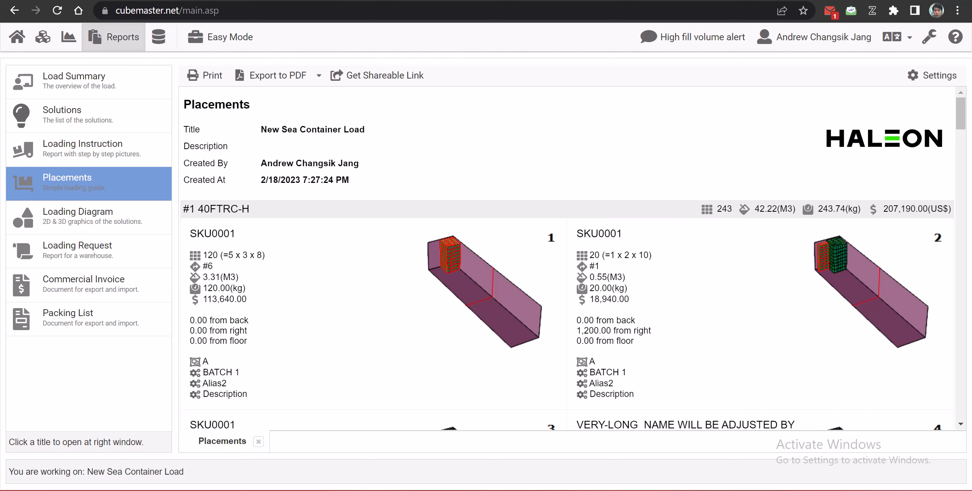
Open the Load Summary report and examine its load type, title, creator and creation date
{"action": "left_click", "coordinate": [81, 84]}
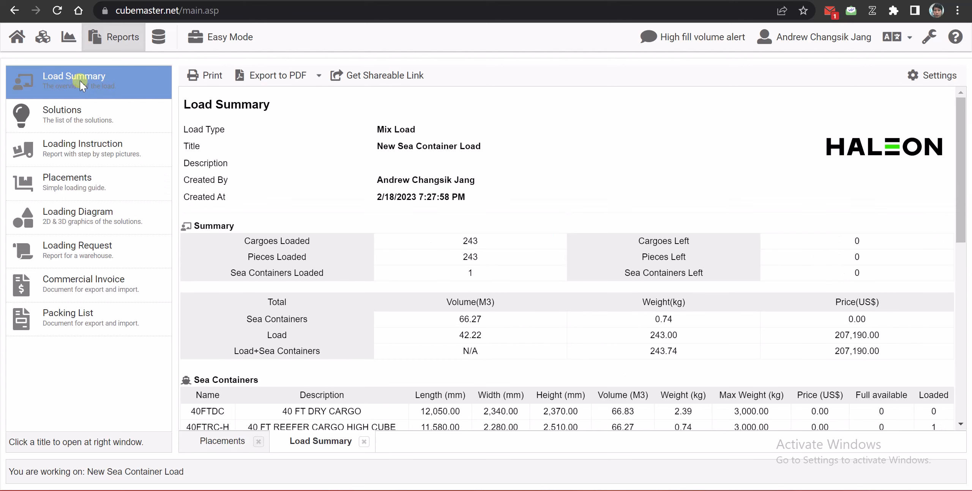
{"action": "scroll", "coordinate": [425, 285], "scroll_direction": "down", "scroll_amount": 5}
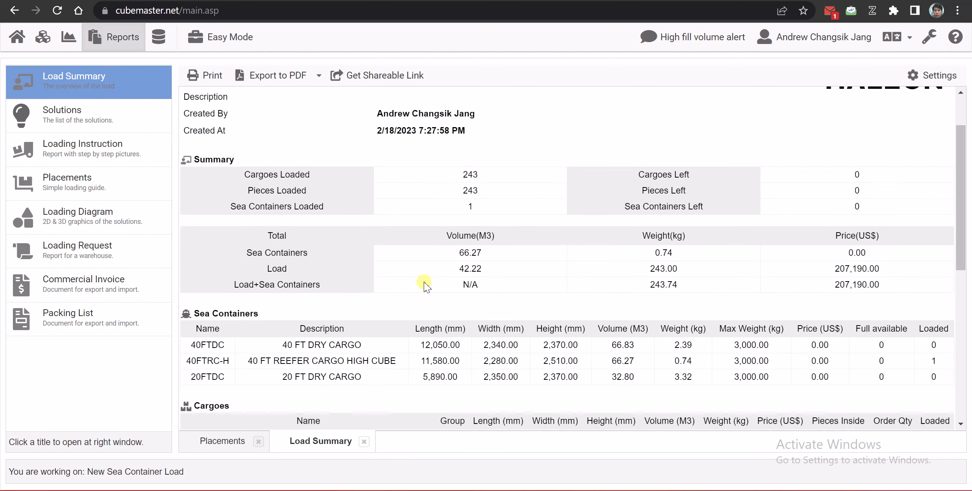
{"action": "scroll", "coordinate": [377, 285], "scroll_direction": "up", "scroll_amount": 5}
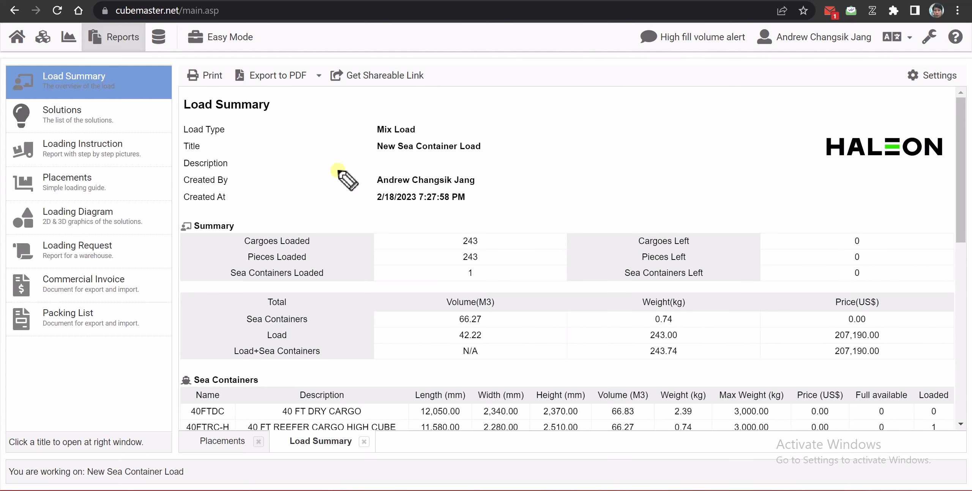
{"action": "left_click_drag", "start_coordinate": [368, 134], "coordinate": [436, 136]}
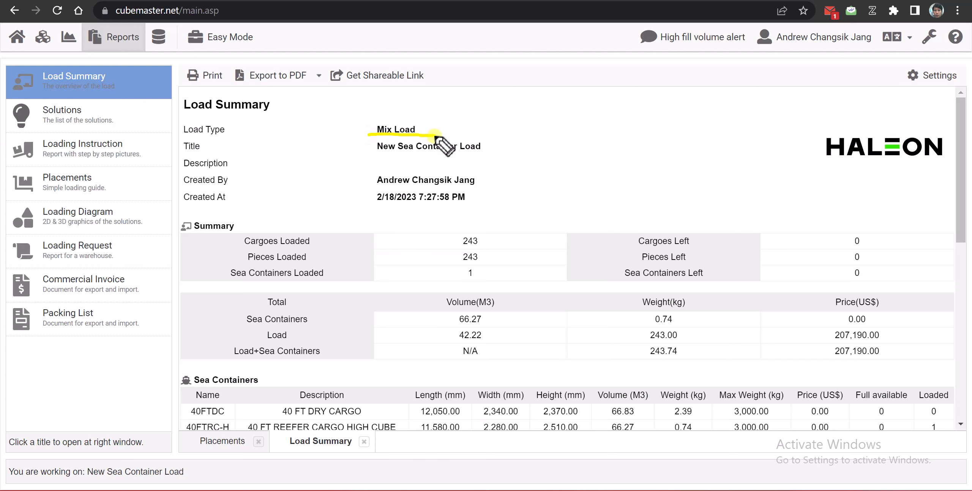
{"action": "left_click_drag", "start_coordinate": [364, 155], "coordinate": [516, 156]}
{"action": "left_click_drag", "start_coordinate": [371, 186], "coordinate": [525, 192]}
{"action": "left_click_drag", "start_coordinate": [361, 207], "coordinate": [488, 213]}
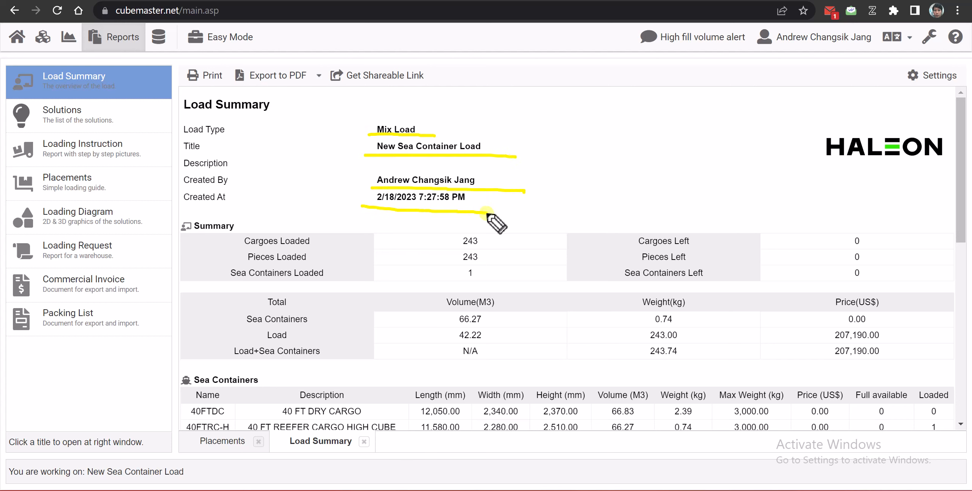
Examine the Load Summary's loaded cargo counts and its volume, weight and price totals
{"action": "left_click_drag", "start_coordinate": [211, 240], "coordinate": [207, 275]}
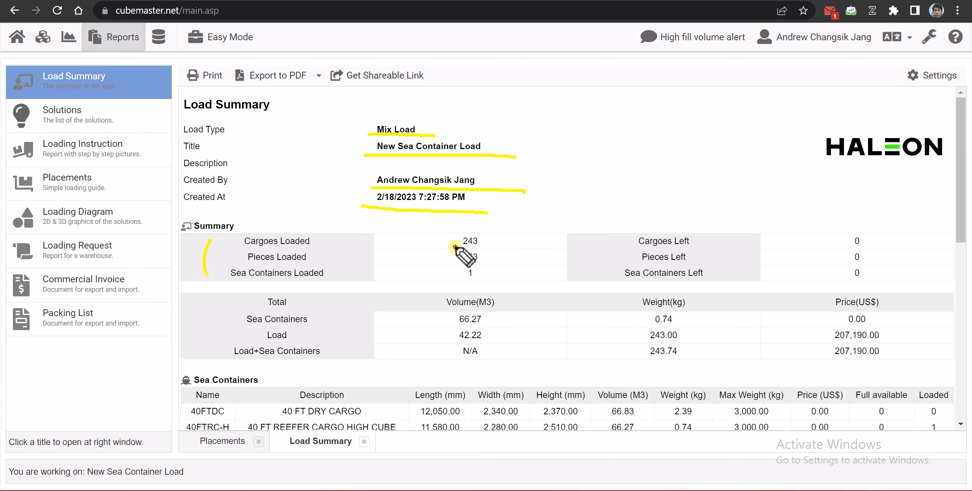
{"action": "left_click_drag", "start_coordinate": [453, 246], "coordinate": [490, 247]}
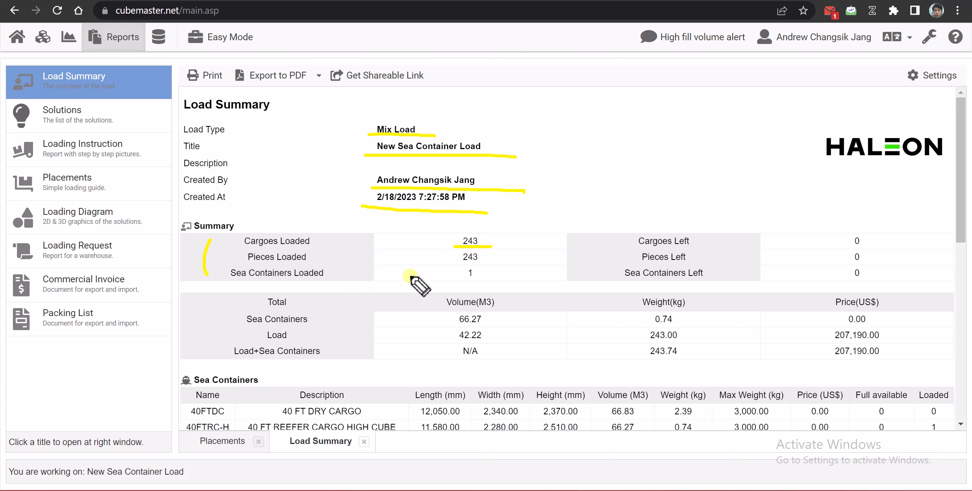
{"action": "left_click_drag", "start_coordinate": [285, 309], "coordinate": [254, 305]}
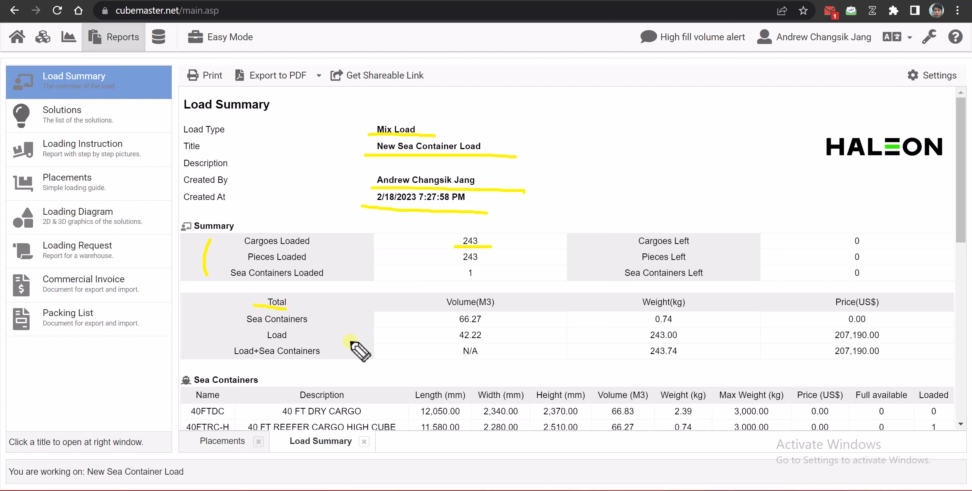
{"action": "left_click_drag", "start_coordinate": [431, 313], "coordinate": [477, 312]}
{"action": "left_click_drag", "start_coordinate": [650, 316], "coordinate": [692, 315]}
{"action": "left_click_drag", "start_coordinate": [833, 314], "coordinate": [880, 313]}
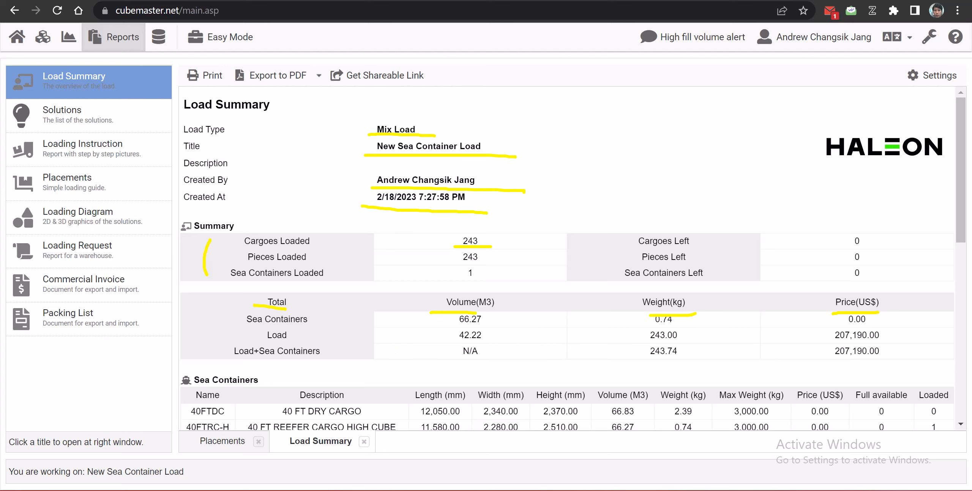
Review the Load Summary's Sea Containers, Cargoes, Groups and Solutions sections, including the sequence of groups A, B and C
{"action": "scroll", "coordinate": [325, 300], "scroll_direction": "down", "scroll_amount": 7}
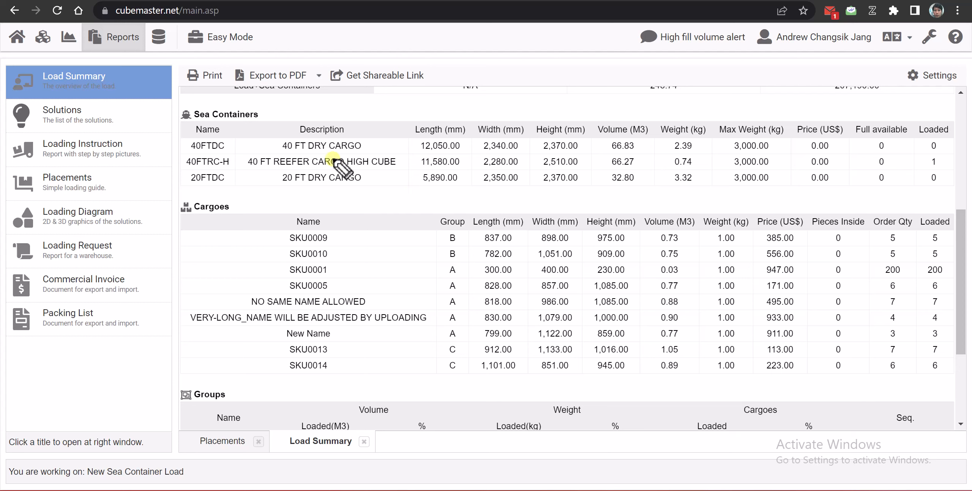
{"action": "mouse_move", "coordinate": [275, 110]}
{"action": "left_mouse_down"}
{"action": "mouse_move", "coordinate": [323, 131]}
{"action": "mouse_move", "coordinate": [264, 195]}
{"action": "mouse_move", "coordinate": [239, 99]}
{"action": "mouse_move", "coordinate": [285, 133]}
{"action": "left_mouse_up"}
{"action": "mouse_move", "coordinate": [259, 202]}
{"action": "left_mouse_down"}
{"action": "mouse_move", "coordinate": [217, 282]}
{"action": "mouse_move", "coordinate": [368, 236]}
{"action": "mouse_move", "coordinate": [262, 215]}
{"action": "left_mouse_up"}
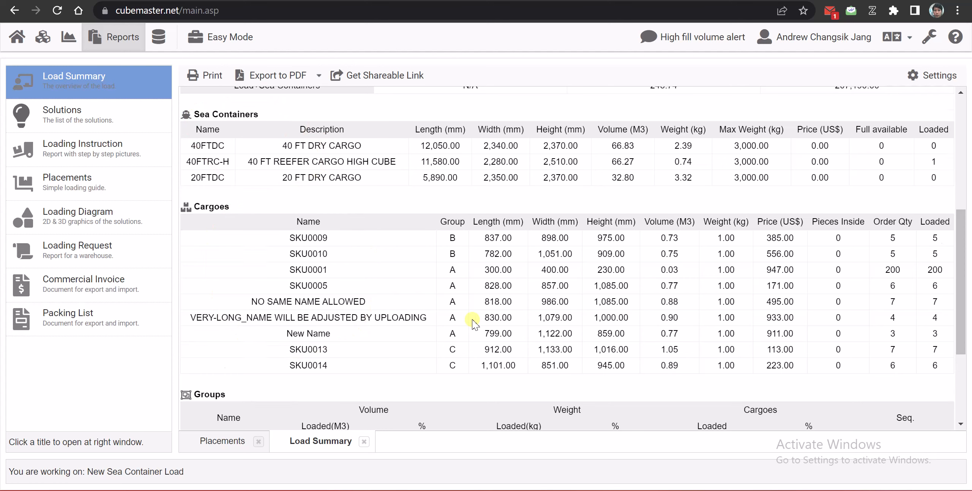
{"action": "scroll", "coordinate": [473, 322], "scroll_direction": "down", "scroll_amount": 4}
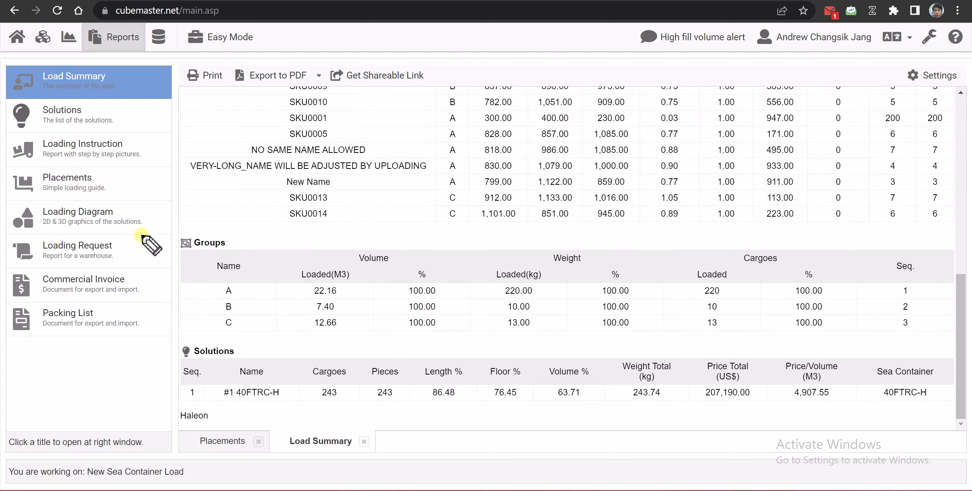
{"action": "mouse_move", "coordinate": [186, 234]}
{"action": "left_mouse_down"}
{"action": "mouse_move", "coordinate": [251, 263]}
{"action": "mouse_move", "coordinate": [182, 320]}
{"action": "mouse_move", "coordinate": [239, 244]}
{"action": "left_mouse_up"}
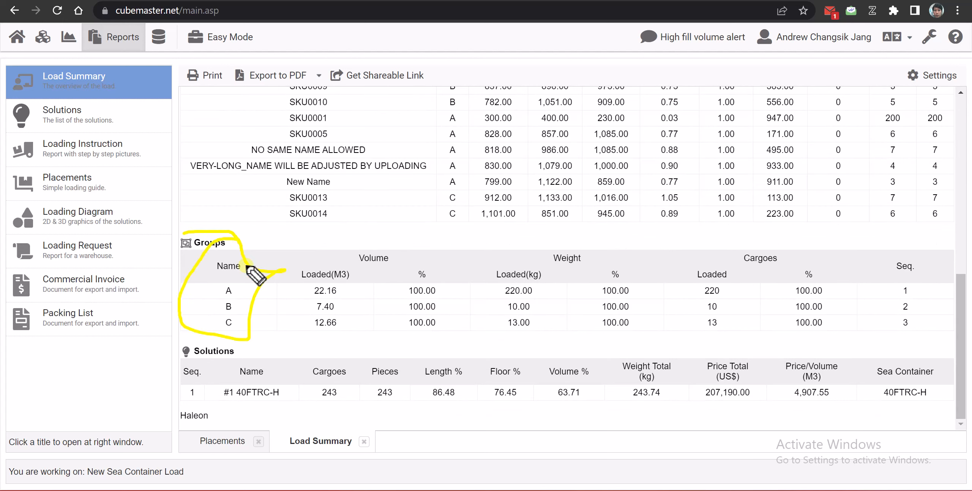
{"action": "left_click_drag", "start_coordinate": [210, 296], "coordinate": [251, 296]}
{"action": "mouse_move", "coordinate": [893, 298]}
{"action": "left_mouse_down"}
{"action": "mouse_move", "coordinate": [916, 300]}
{"action": "mouse_move", "coordinate": [912, 329]}
{"action": "left_mouse_up"}
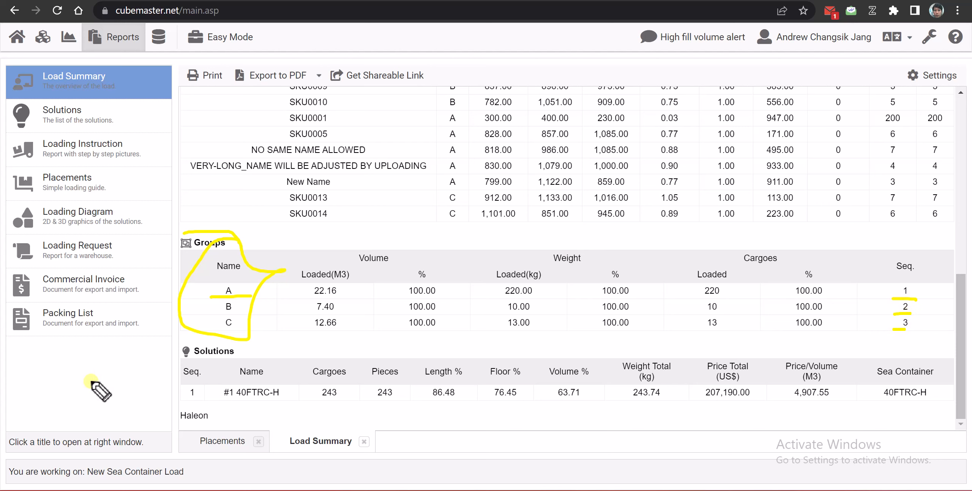
{"action": "left_click_drag", "start_coordinate": [186, 343], "coordinate": [242, 355]}
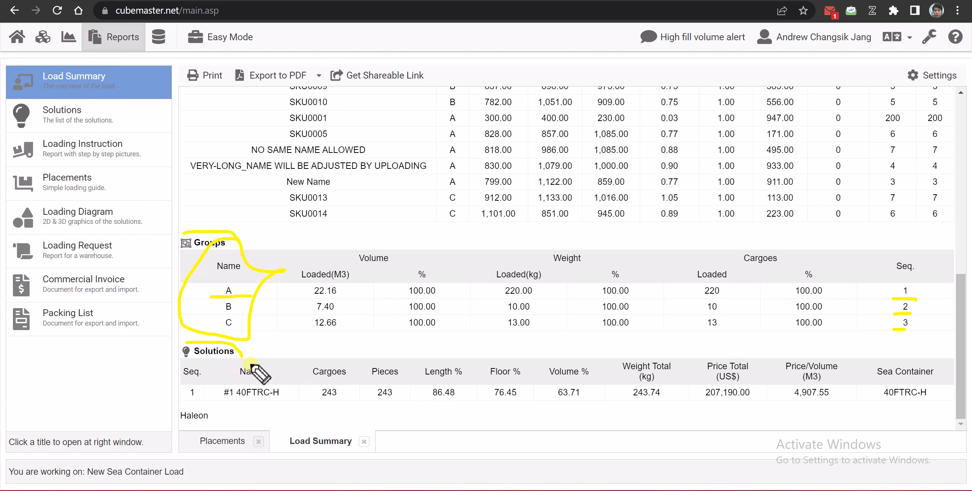
{"action": "left_click_drag", "start_coordinate": [19, 48], "coordinate": [34, 57]}
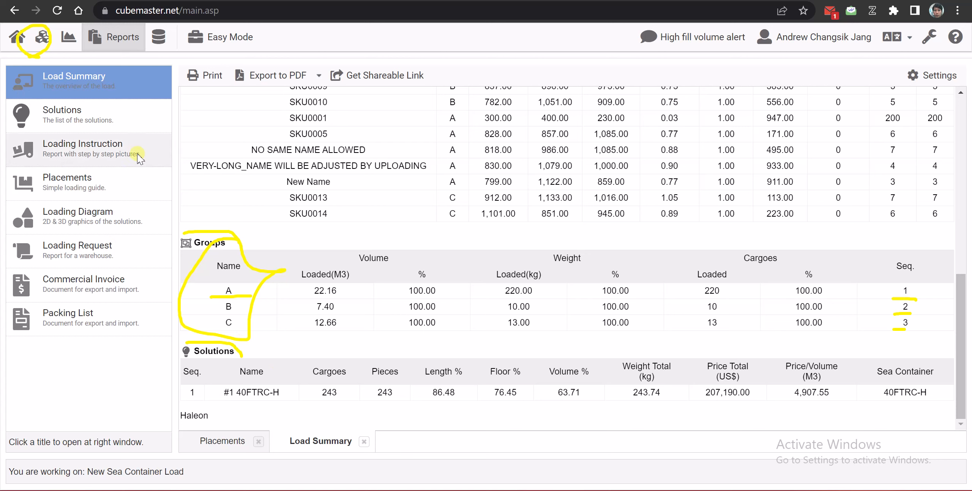
Open the Solutions report and examine the 40FTRC-H container's picture, cargo and piece counts, and length percentage
{"action": "left_click", "coordinate": [52, 120]}
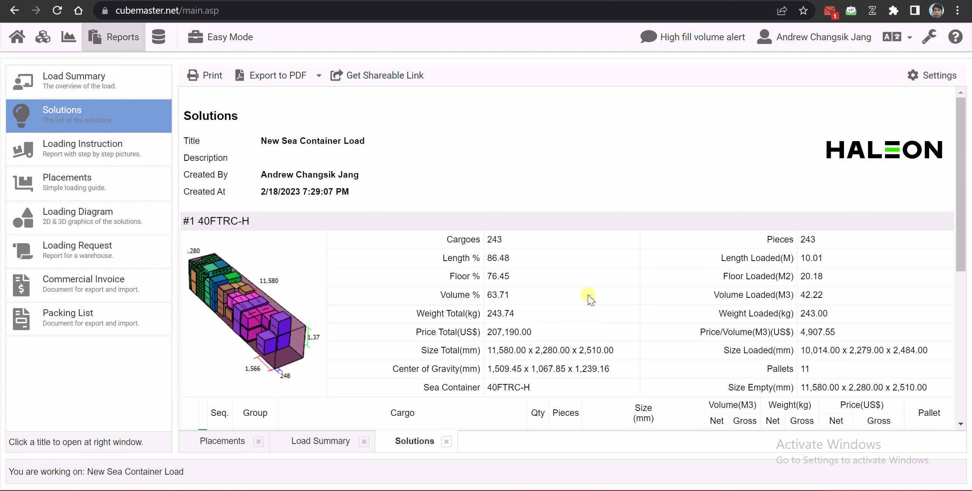
{"action": "scroll", "coordinate": [299, 281], "scroll_direction": "down", "scroll_amount": 3}
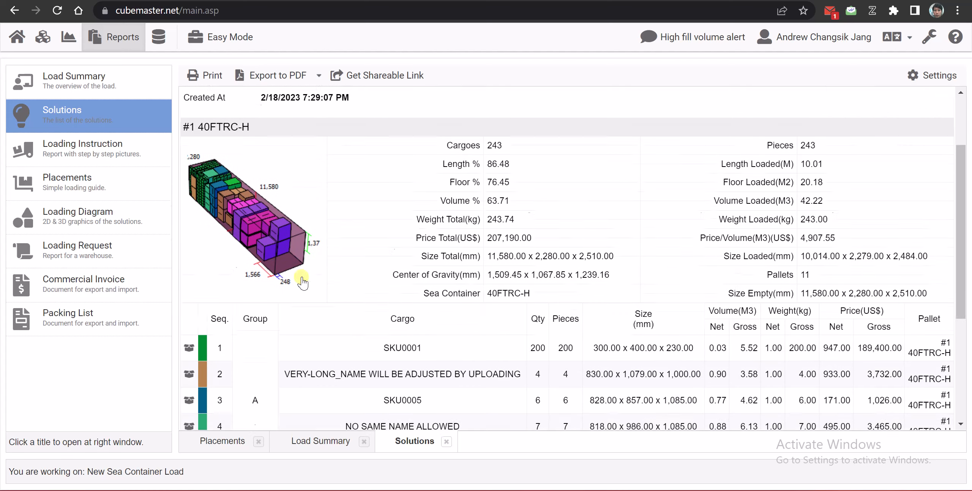
{"action": "left_click_drag", "start_coordinate": [186, 100], "coordinate": [261, 95]}
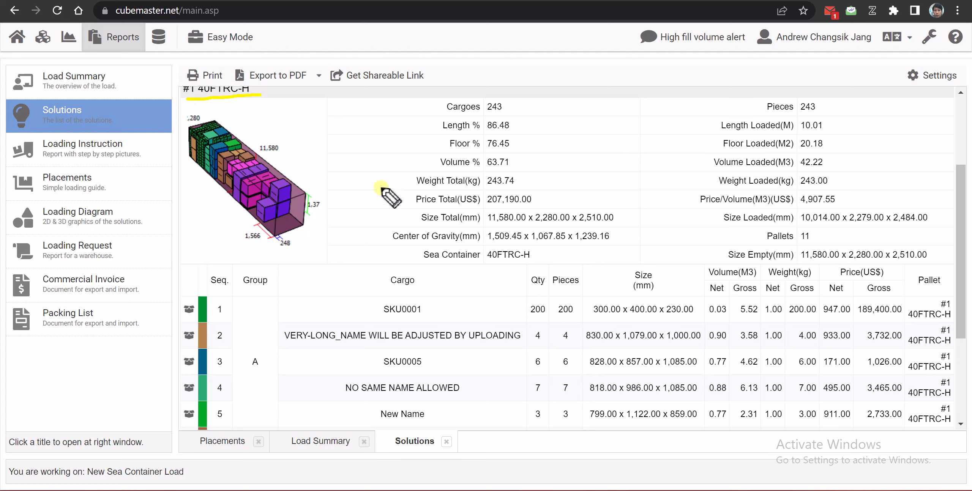
{"action": "mouse_move", "coordinate": [293, 129]}
{"action": "left_mouse_down"}
{"action": "mouse_move", "coordinate": [315, 143]}
{"action": "mouse_move", "coordinate": [281, 239]}
{"action": "mouse_move", "coordinate": [273, 127]}
{"action": "mouse_move", "coordinate": [296, 129]}
{"action": "left_mouse_up"}
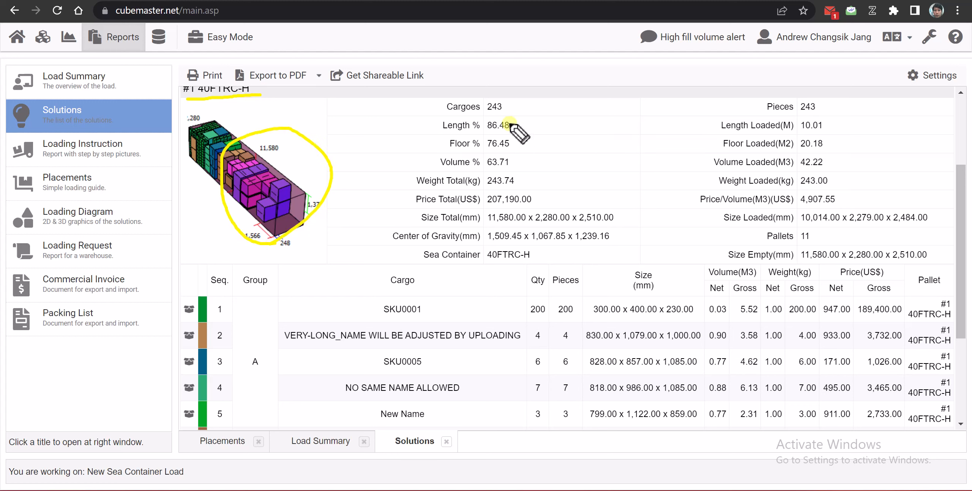
{"action": "left_click_drag", "start_coordinate": [481, 113], "coordinate": [516, 113]}
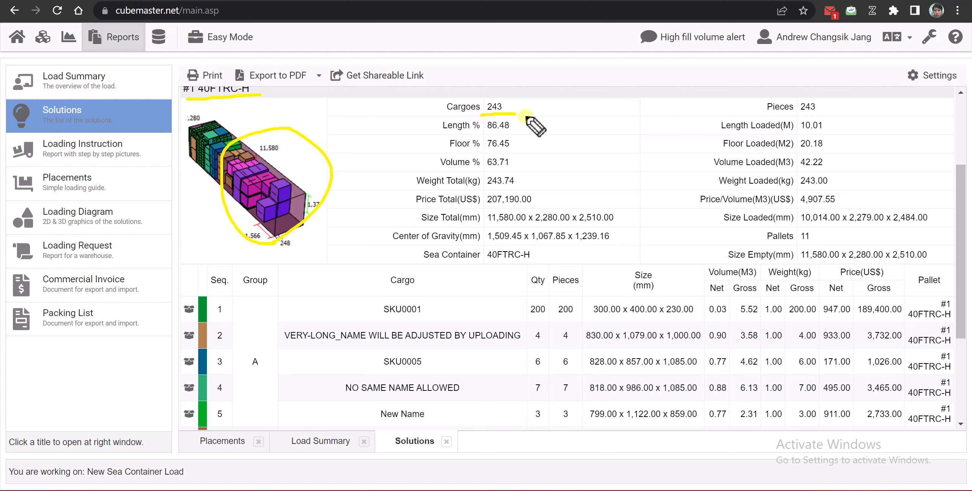
{"action": "left_click_drag", "start_coordinate": [816, 110], "coordinate": [763, 112]}
{"action": "left_click_drag", "start_coordinate": [460, 133], "coordinate": [513, 133]}
{"action": "left_click_drag", "start_coordinate": [187, 169], "coordinate": [251, 238]}
{"action": "left_click", "coordinate": [7, 291]}
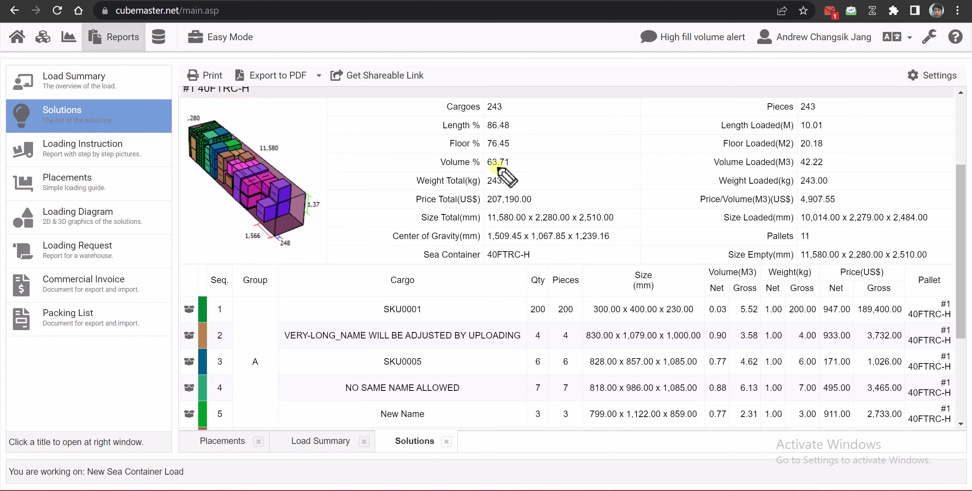
Compare the solution's floor and volume percentages with the space filled in the container picture
{"action": "left_click_drag", "start_coordinate": [442, 149], "coordinate": [514, 149]}
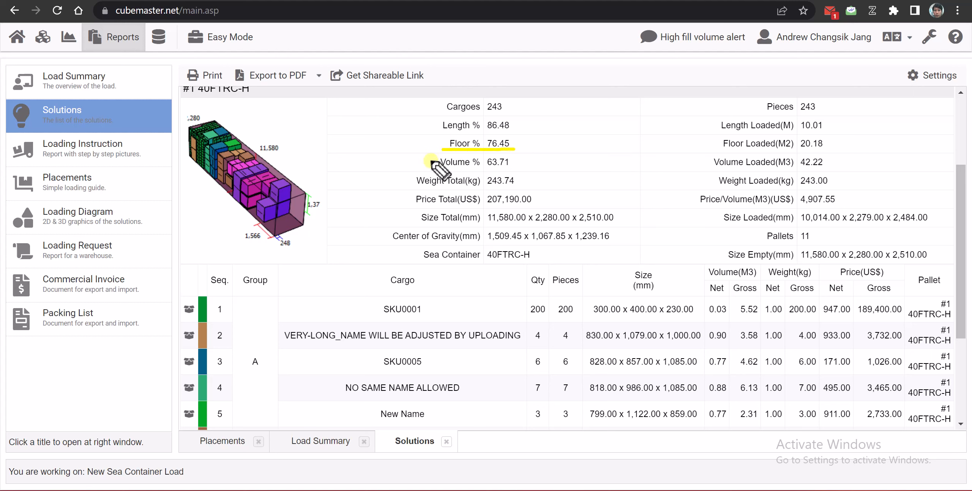
{"action": "mouse_move", "coordinate": [189, 160]}
{"action": "left_mouse_down"}
{"action": "mouse_move", "coordinate": [258, 239]}
{"action": "mouse_move", "coordinate": [308, 213]}
{"action": "mouse_move", "coordinate": [196, 167]}
{"action": "left_mouse_up"}
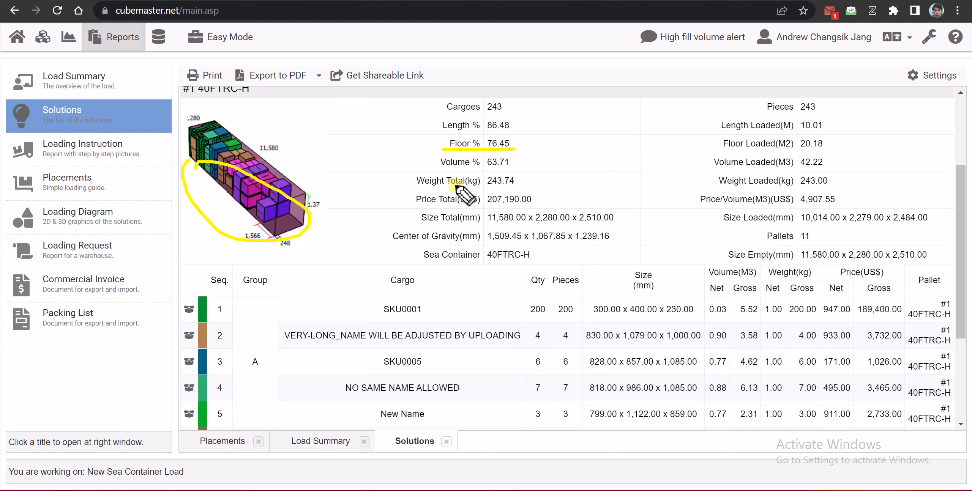
{"action": "left_click_drag", "start_coordinate": [433, 169], "coordinate": [515, 169]}
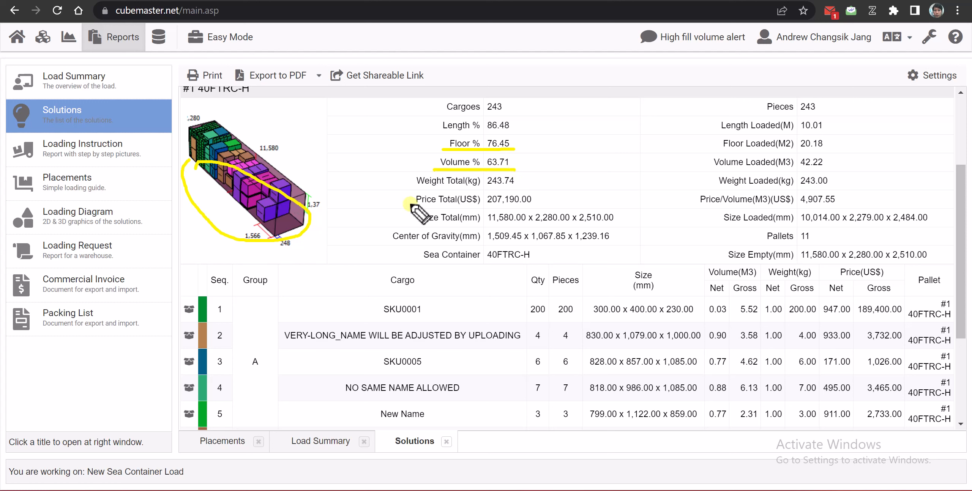
{"action": "mouse_move", "coordinate": [195, 167]}
{"action": "left_mouse_down"}
{"action": "mouse_move", "coordinate": [247, 120]}
{"action": "mouse_move", "coordinate": [294, 221]}
{"action": "left_mouse_up"}
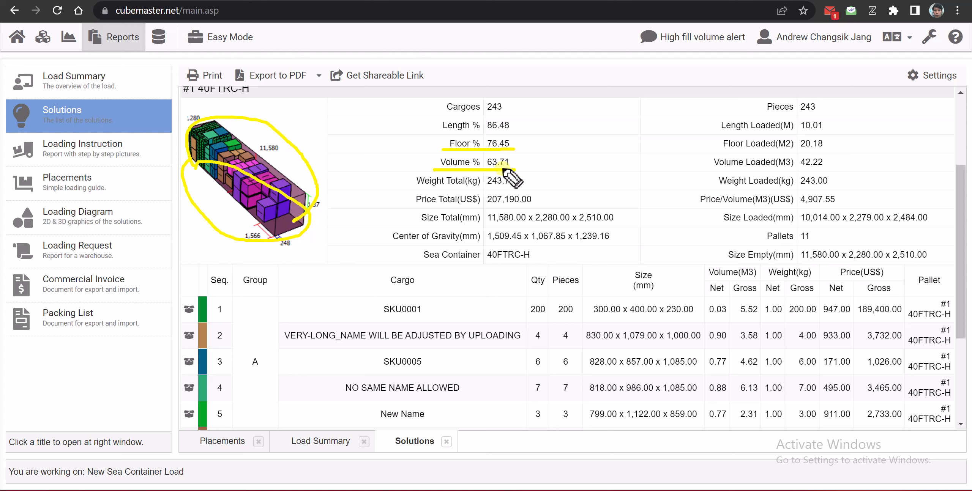
{"action": "mouse_move", "coordinate": [262, 224]}
{"action": "left_mouse_down"}
{"action": "mouse_move", "coordinate": [263, 135]}
{"action": "mouse_move", "coordinate": [260, 219]}
{"action": "left_mouse_up"}
{"action": "left_click", "coordinate": [1, 311]}
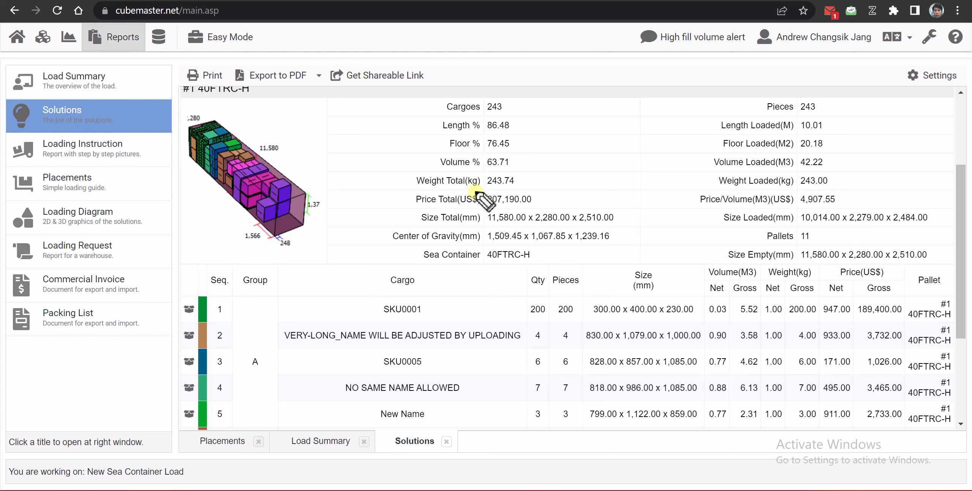
Compare the solution's total weight with its loaded weight, considering the container's own weight
{"action": "left_click_drag", "start_coordinate": [480, 187], "coordinate": [521, 187]}
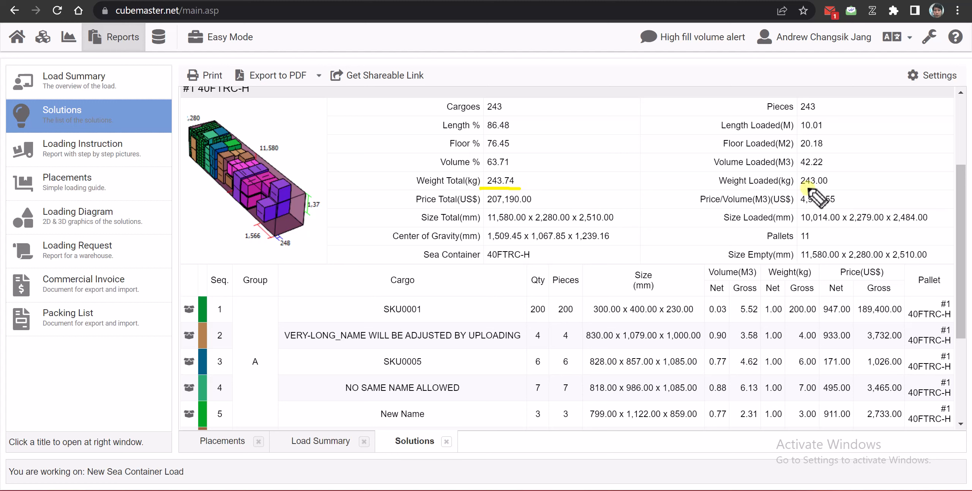
{"action": "left_click_drag", "start_coordinate": [807, 187], "coordinate": [798, 187]}
{"action": "mouse_move", "coordinate": [493, 190]}
{"action": "left_mouse_down"}
{"action": "mouse_move", "coordinate": [475, 173]}
{"action": "mouse_move", "coordinate": [517, 186]}
{"action": "left_mouse_up"}
{"action": "left_click_drag", "start_coordinate": [293, 226], "coordinate": [321, 251]}
{"action": "left_click_drag", "start_coordinate": [294, 227], "coordinate": [305, 227]}
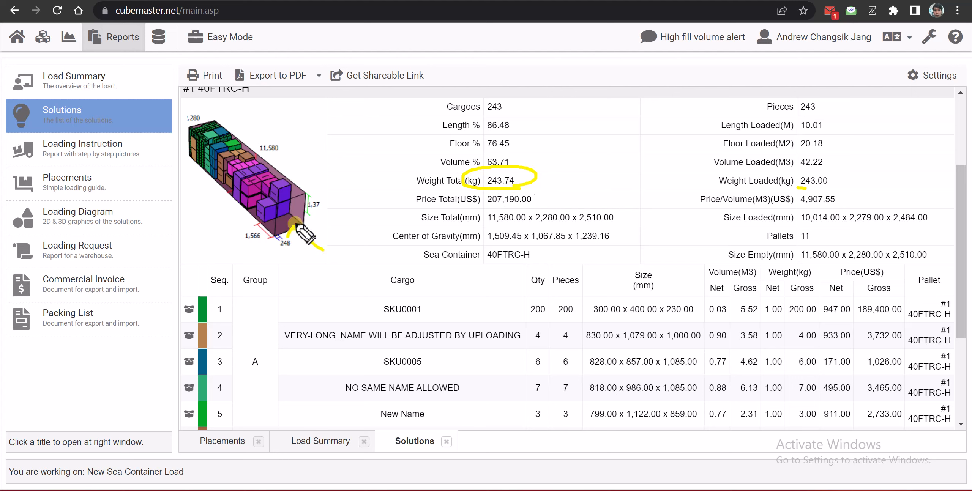
{"action": "key", "text": "Escape"}
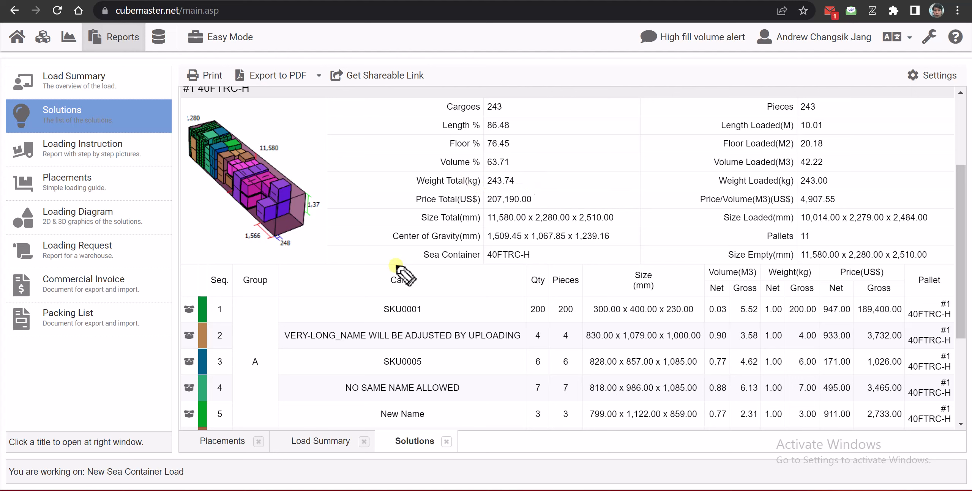
Compare the container's total size with the loaded size in the Solutions report and the container picture
{"action": "left_click_drag", "start_coordinate": [475, 225], "coordinate": [618, 224]}
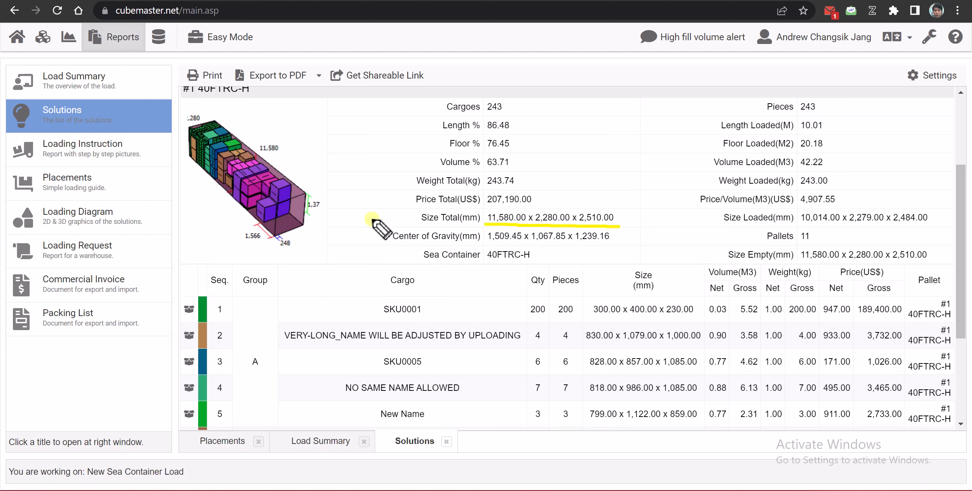
{"action": "mouse_move", "coordinate": [214, 120]}
{"action": "left_mouse_down"}
{"action": "mouse_move", "coordinate": [282, 135]}
{"action": "mouse_move", "coordinate": [305, 197]}
{"action": "left_mouse_up"}
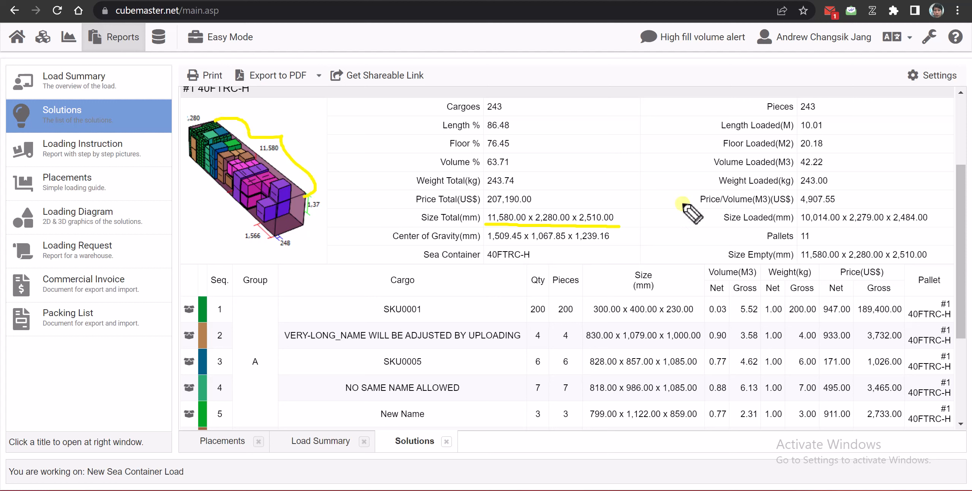
{"action": "left_click_drag", "start_coordinate": [726, 226], "coordinate": [951, 228]}
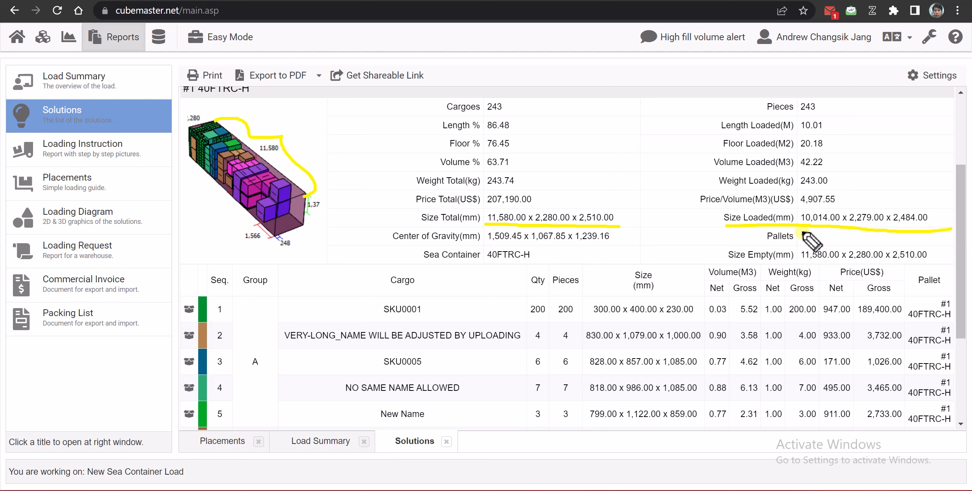
{"action": "mouse_move", "coordinate": [250, 228]}
{"action": "left_mouse_down"}
{"action": "mouse_move", "coordinate": [258, 223]}
{"action": "mouse_move", "coordinate": [201, 198]}
{"action": "mouse_move", "coordinate": [188, 150]}
{"action": "mouse_move", "coordinate": [290, 158]}
{"action": "mouse_move", "coordinate": [297, 191]}
{"action": "mouse_move", "coordinate": [247, 225]}
{"action": "left_mouse_up"}
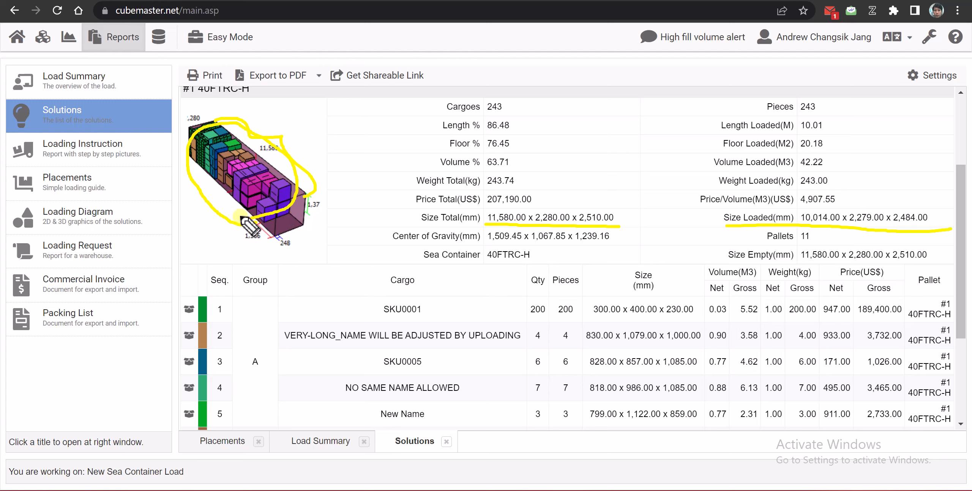
{"action": "left_click_drag", "start_coordinate": [422, 224], "coordinate": [485, 226]}
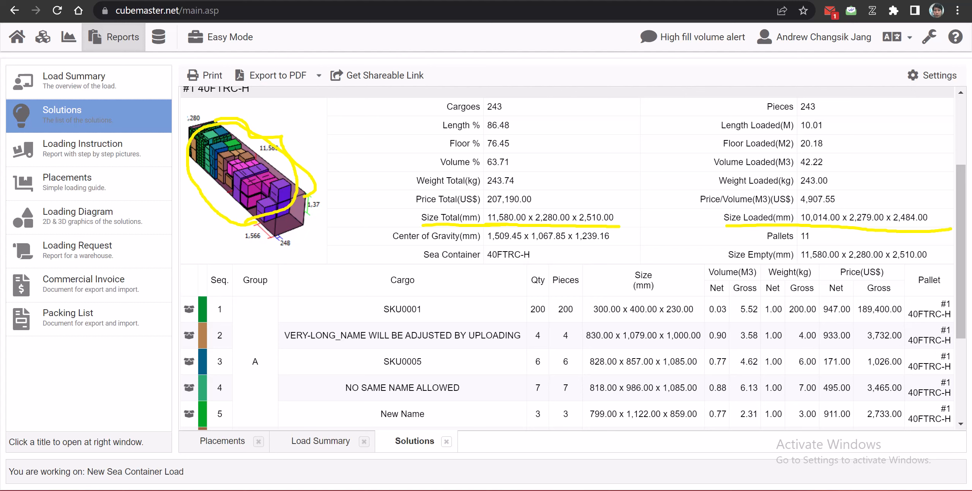
Compare the solution's center of gravity and pallet count with the loaded container picture in the Solutions report
{"action": "left_click_drag", "start_coordinate": [485, 241], "coordinate": [628, 243]}
{"action": "mouse_move", "coordinate": [247, 141]}
{"action": "left_mouse_down"}
{"action": "mouse_move", "coordinate": [230, 160]}
{"action": "mouse_move", "coordinate": [242, 154]}
{"action": "left_mouse_up"}
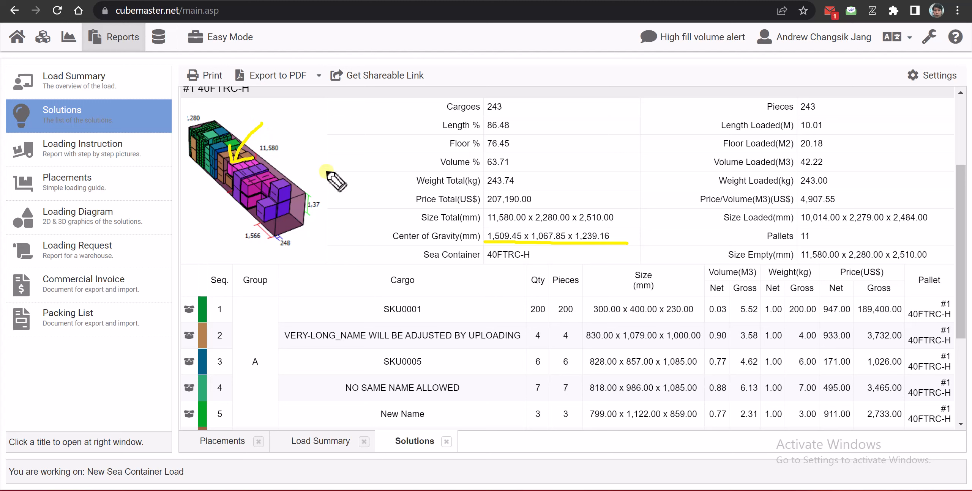
{"action": "mouse_move", "coordinate": [805, 250]}
{"action": "left_mouse_down"}
{"action": "mouse_move", "coordinate": [817, 230]}
{"action": "mouse_move", "coordinate": [787, 249]}
{"action": "left_mouse_up"}
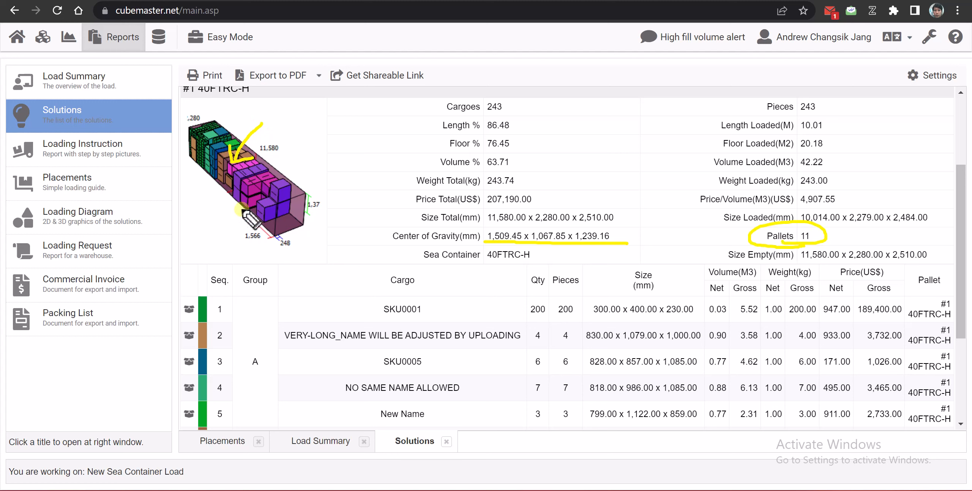
{"action": "mouse_move", "coordinate": [248, 207]}
{"action": "left_mouse_down"}
{"action": "mouse_move", "coordinate": [283, 190]}
{"action": "mouse_move", "coordinate": [261, 177]}
{"action": "mouse_move", "coordinate": [249, 190]}
{"action": "left_mouse_up"}
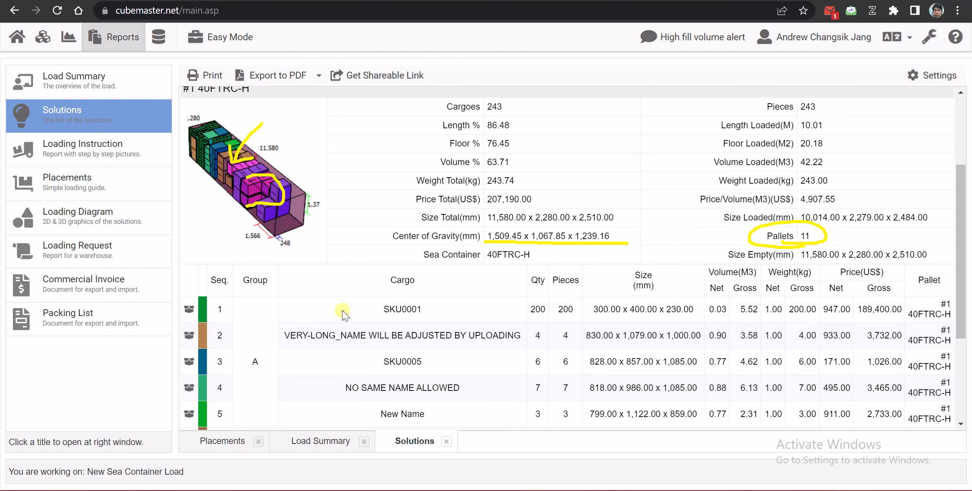
Examine the SKU0001 row's sequence, name and size in the cargo table, along with the volume, weight and price columns
{"action": "scroll", "coordinate": [342, 314], "scroll_direction": "down", "scroll_amount": 2}
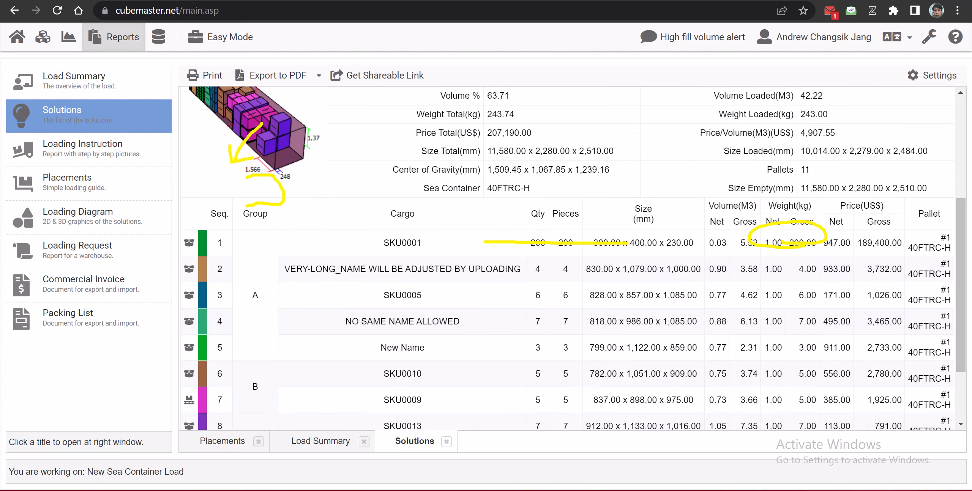
{"action": "mouse_move", "coordinate": [218, 252]}
{"action": "left_mouse_down"}
{"action": "mouse_move", "coordinate": [209, 227]}
{"action": "mouse_move", "coordinate": [218, 247]}
{"action": "left_mouse_up"}
{"action": "left_click_drag", "start_coordinate": [364, 250], "coordinate": [441, 250]}
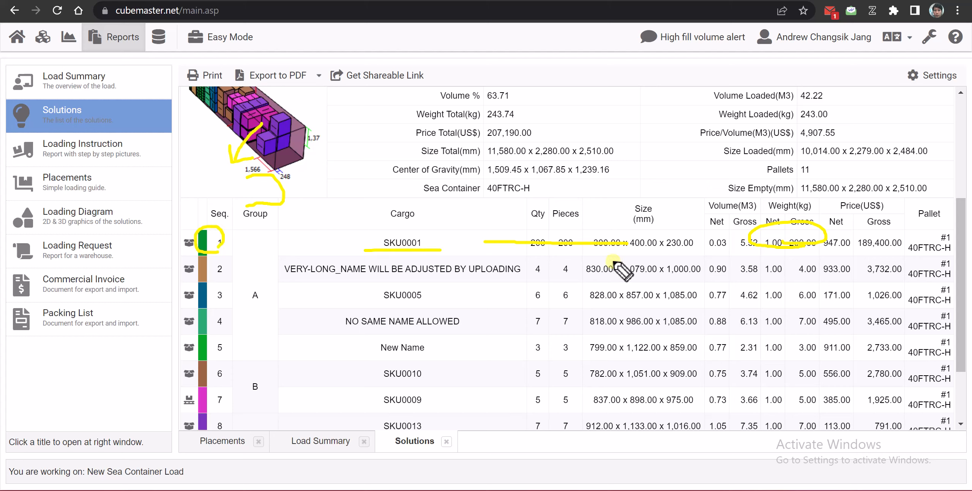
{"action": "key", "text": "Escape"}
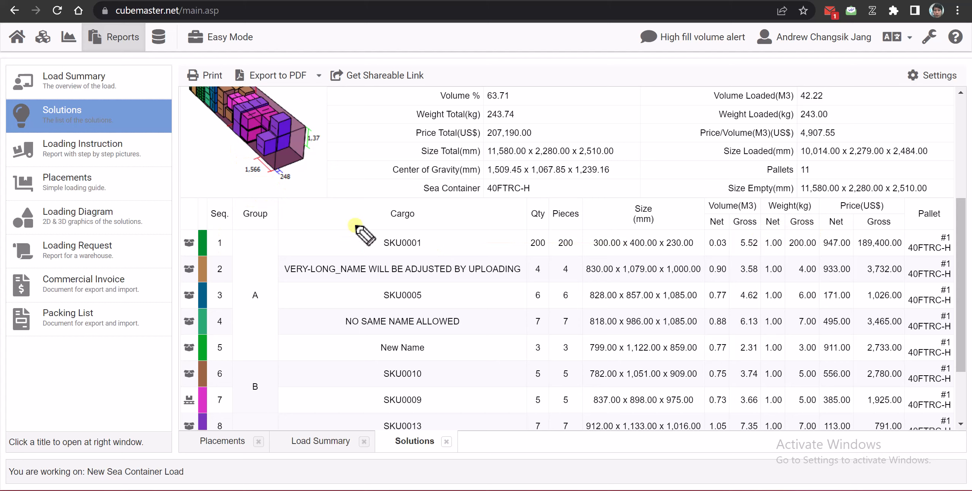
{"action": "left_click_drag", "start_coordinate": [589, 253], "coordinate": [716, 259]}
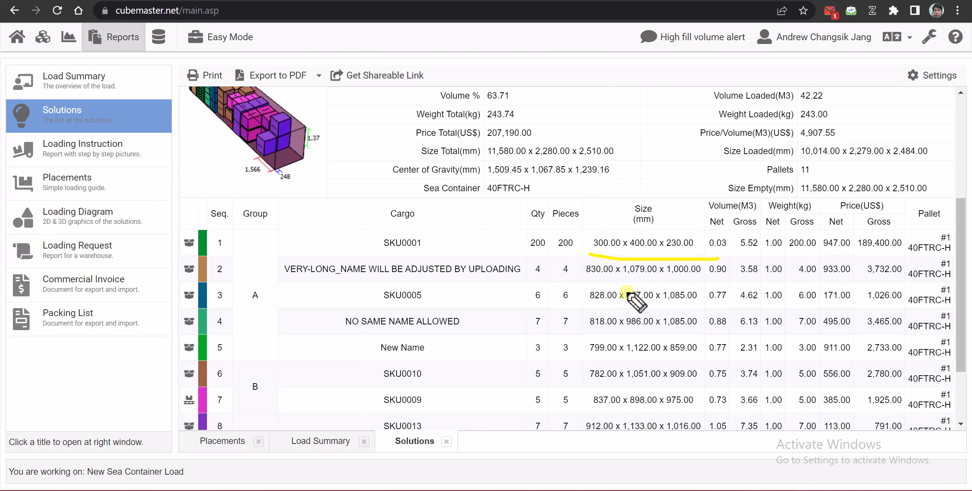
{"action": "left_click_drag", "start_coordinate": [734, 218], "coordinate": [884, 214]}
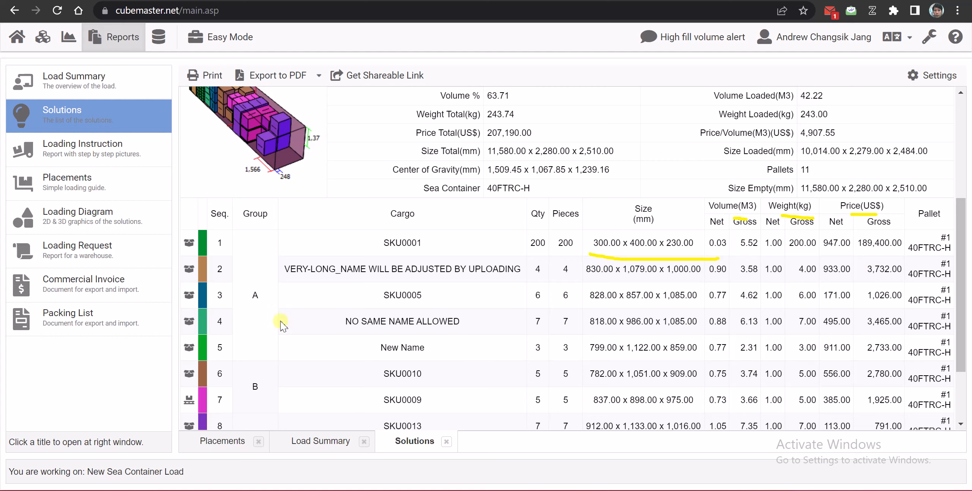
Examine the cargo table's totals for groups, cargo types, quantity, pieces, volume, weight and price
{"action": "scroll", "coordinate": [280, 325], "scroll_direction": "down", "scroll_amount": 3}
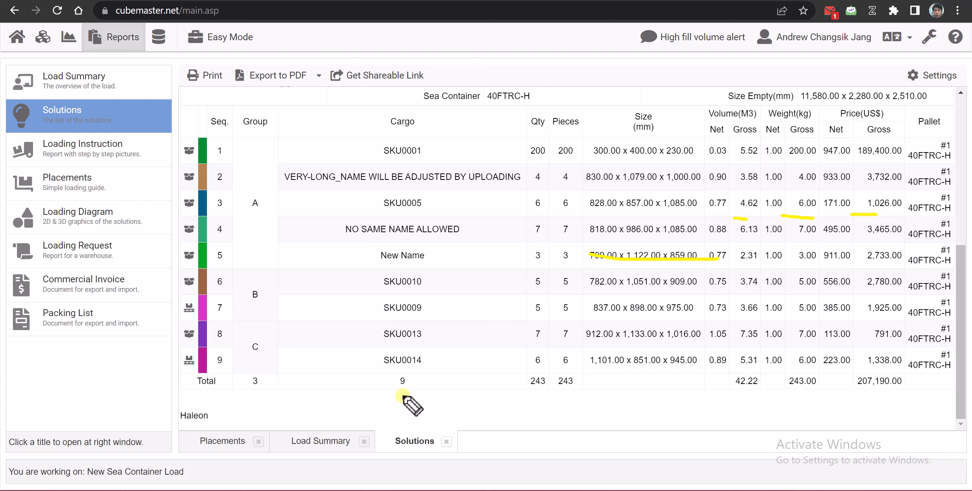
{"action": "mouse_move", "coordinate": [406, 395]}
{"action": "left_mouse_down"}
{"action": "mouse_move", "coordinate": [406, 367]}
{"action": "mouse_move", "coordinate": [412, 399]}
{"action": "left_mouse_up"}
{"action": "mouse_move", "coordinate": [258, 391]}
{"action": "left_mouse_down"}
{"action": "mouse_move", "coordinate": [252, 374]}
{"action": "mouse_move", "coordinate": [271, 391]}
{"action": "left_mouse_up"}
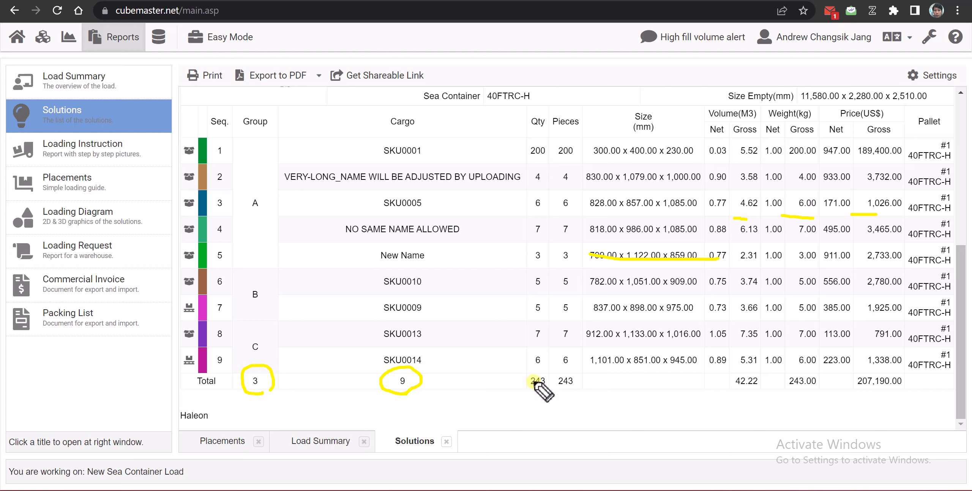
{"action": "mouse_move", "coordinate": [537, 397]}
{"action": "left_mouse_down"}
{"action": "mouse_move", "coordinate": [516, 368]}
{"action": "mouse_move", "coordinate": [581, 384]}
{"action": "mouse_move", "coordinate": [537, 397]}
{"action": "left_mouse_up"}
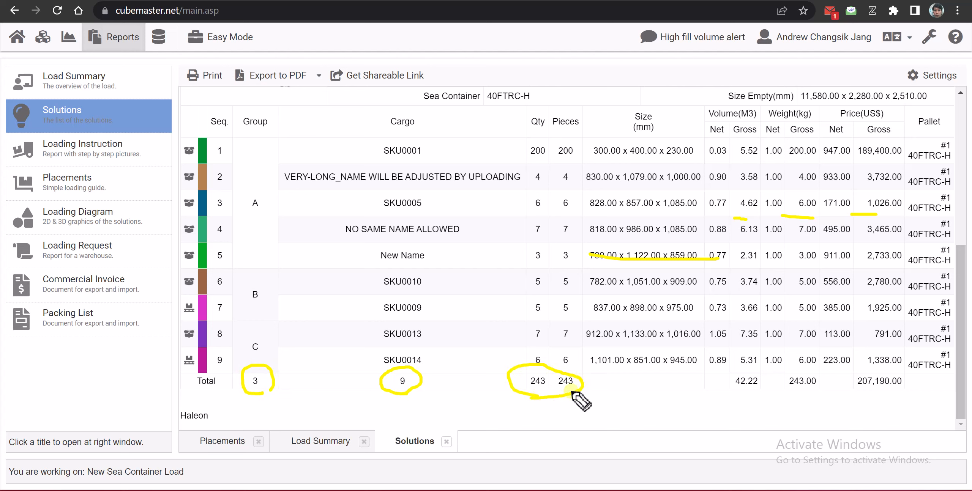
{"action": "left_click_drag", "start_coordinate": [726, 390], "coordinate": [903, 389]}
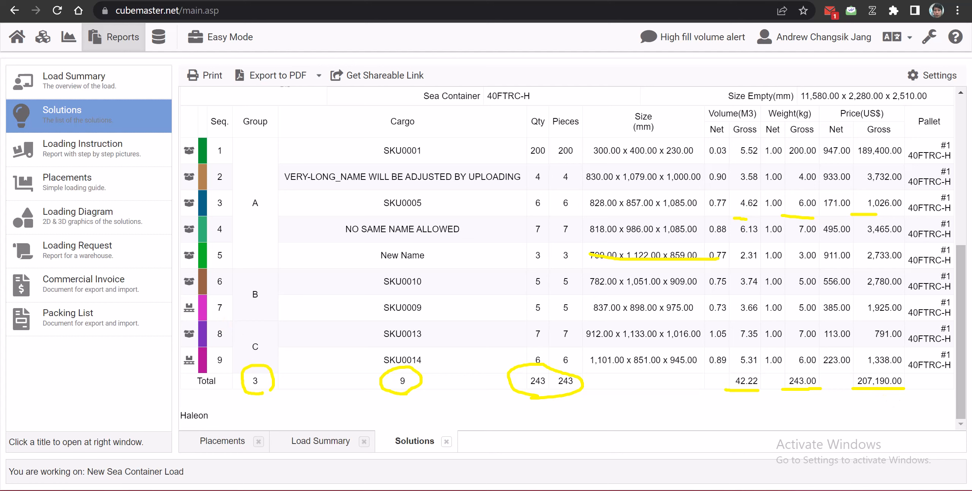
{"action": "key", "text": "Escape"}
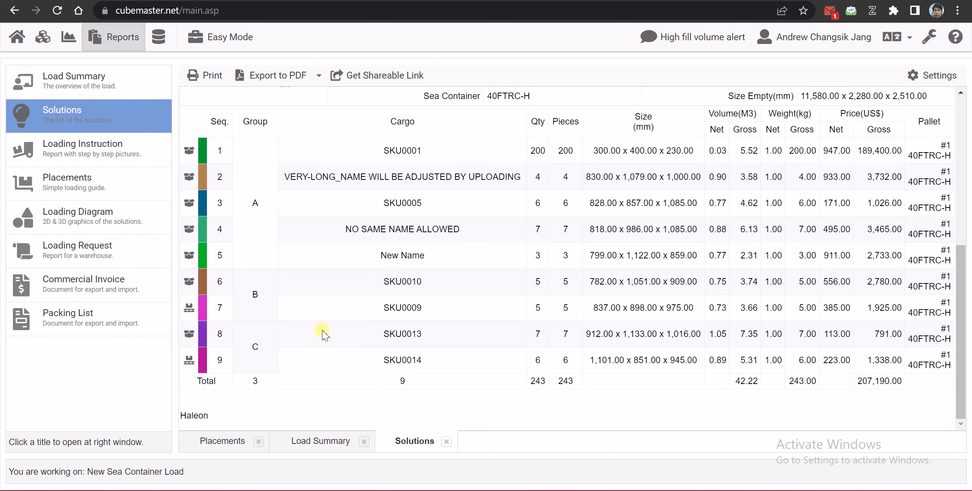
{"action": "scroll", "coordinate": [609, 312], "scroll_direction": "up", "scroll_amount": 6}
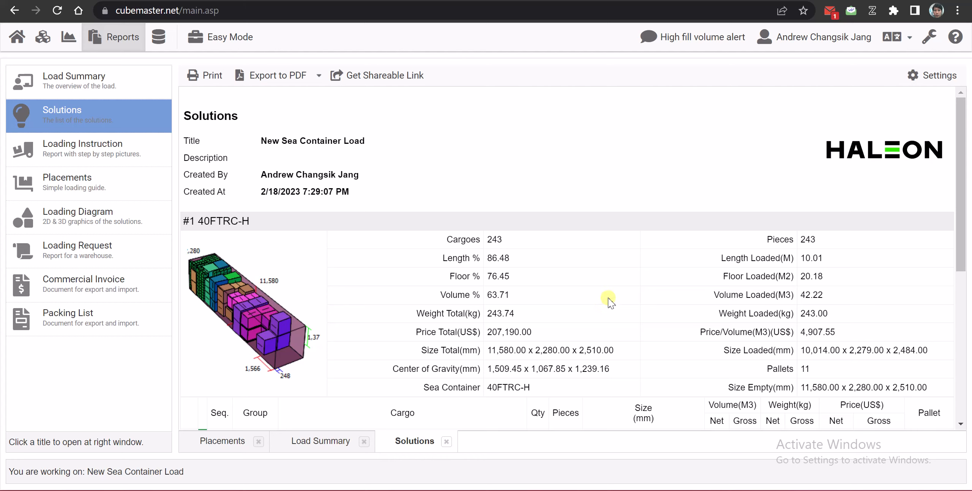
Open the Loading Instruction report and examine picture 1's SKU0001 quantity, arrangement, orientation and position in the container
{"action": "left_click", "coordinate": [72, 148]}
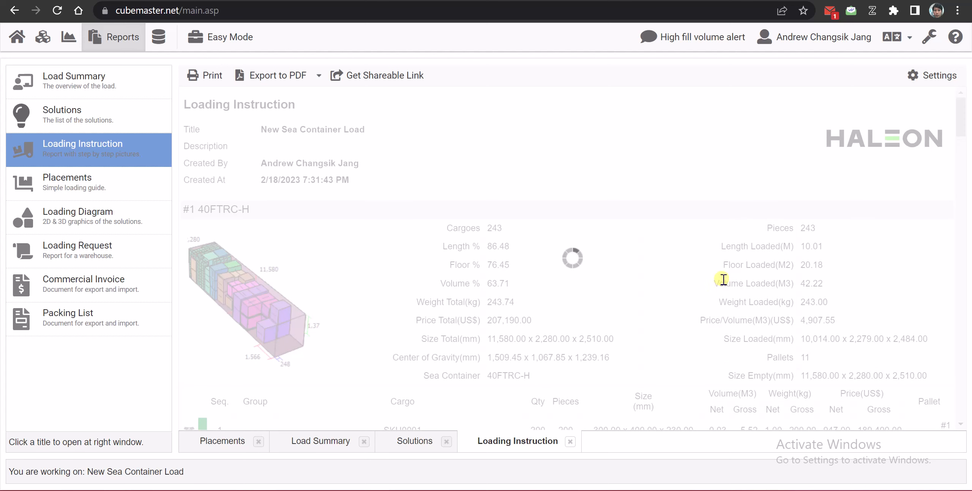
{"action": "scroll", "coordinate": [552, 283], "scroll_direction": "down", "scroll_amount": 10}
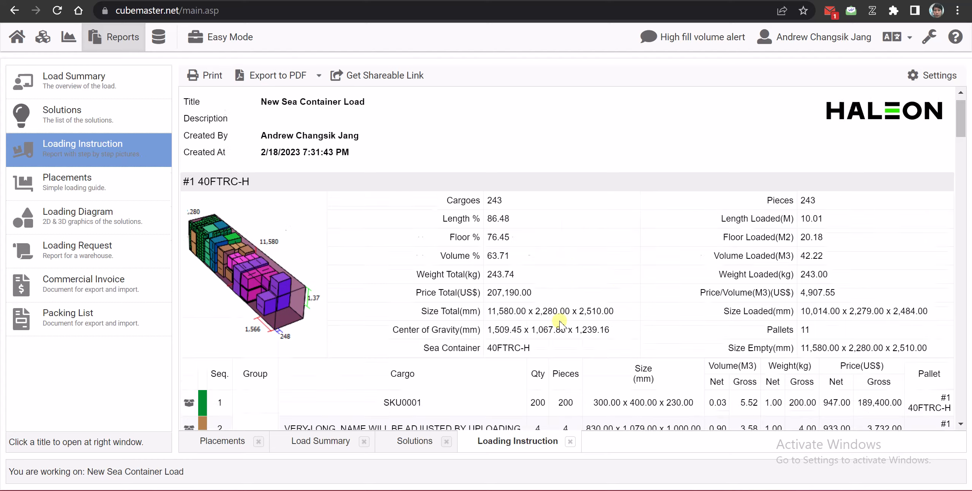
{"action": "scroll", "coordinate": [558, 321], "scroll_direction": "down", "scroll_amount": 2}
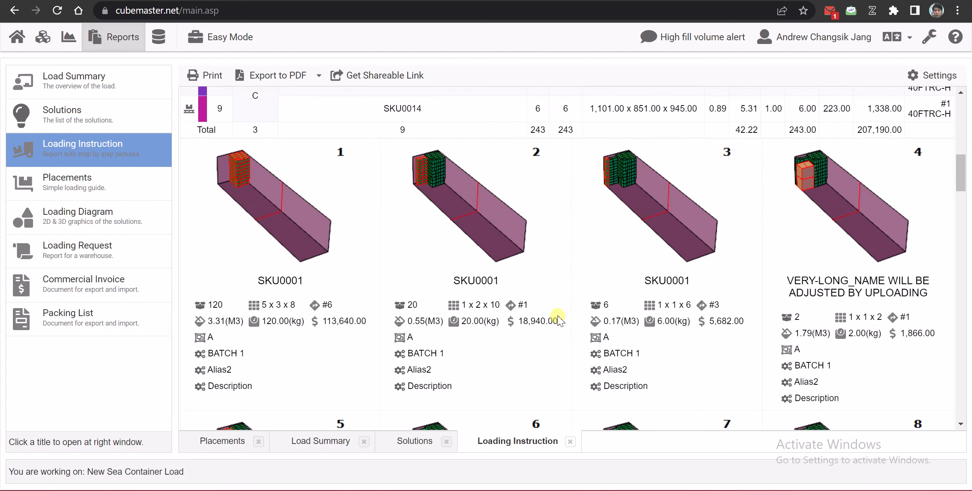
{"action": "mouse_move", "coordinate": [326, 166]}
{"action": "left_mouse_down"}
{"action": "mouse_move", "coordinate": [911, 164]}
{"action": "mouse_move", "coordinate": [883, 185]}
{"action": "left_mouse_up"}
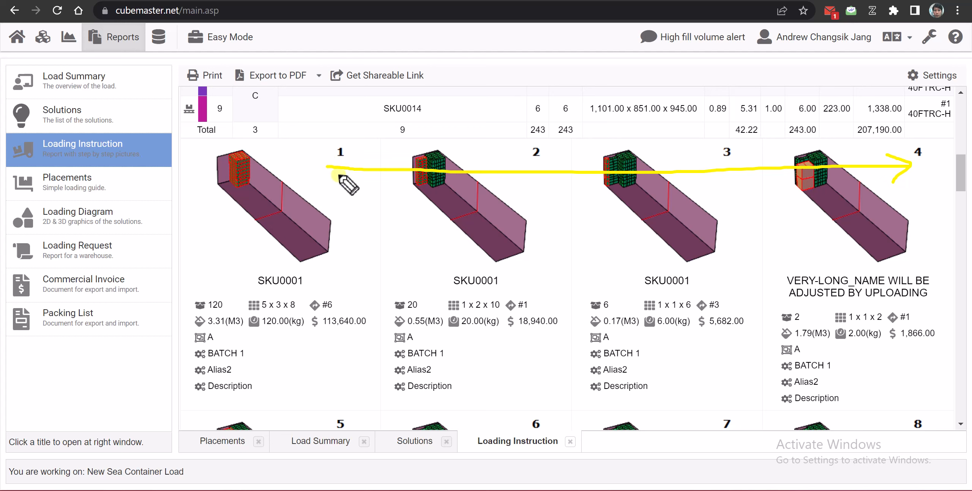
{"action": "left_click_drag", "start_coordinate": [316, 153], "coordinate": [357, 174]}
{"action": "left_click_drag", "start_coordinate": [247, 289], "coordinate": [325, 288]}
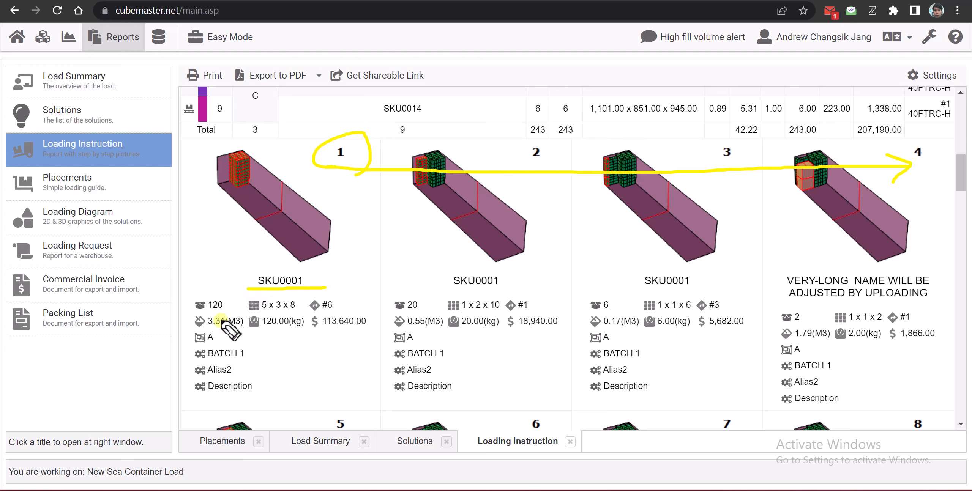
{"action": "left_click_drag", "start_coordinate": [187, 313], "coordinate": [353, 312]}
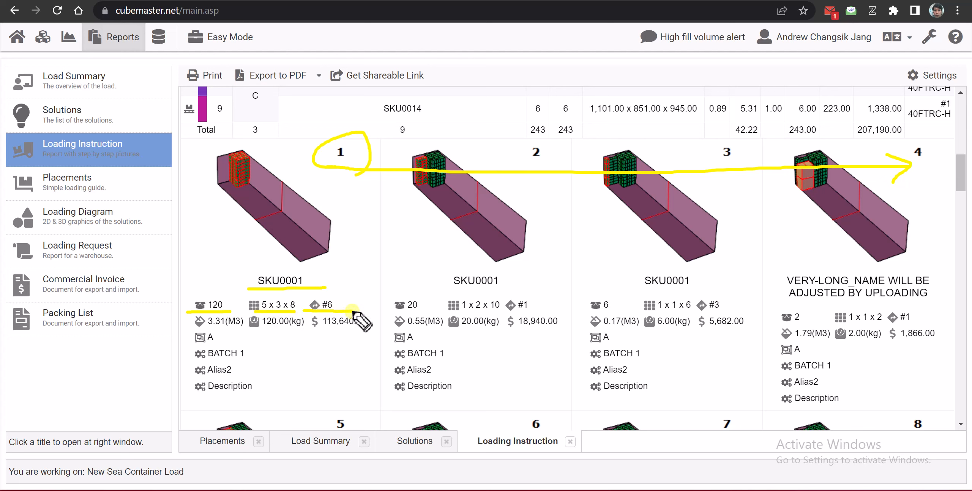
{"action": "mouse_move", "coordinate": [198, 239]}
{"action": "left_mouse_down"}
{"action": "mouse_move", "coordinate": [226, 182]}
{"action": "mouse_move", "coordinate": [230, 195]}
{"action": "left_mouse_up"}
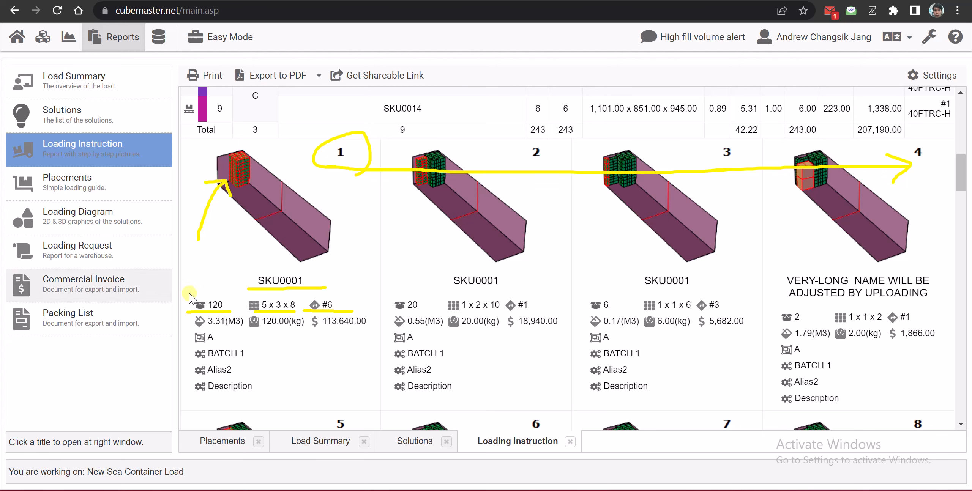
Follow the step-by-step loading pictures through to number 34 and examine the SKU0013 cargo loaded there
{"action": "scroll", "coordinate": [242, 286], "scroll_direction": "down", "scroll_amount": 2}
{"action": "scroll", "coordinate": [386, 310], "scroll_direction": "down", "scroll_amount": 4}
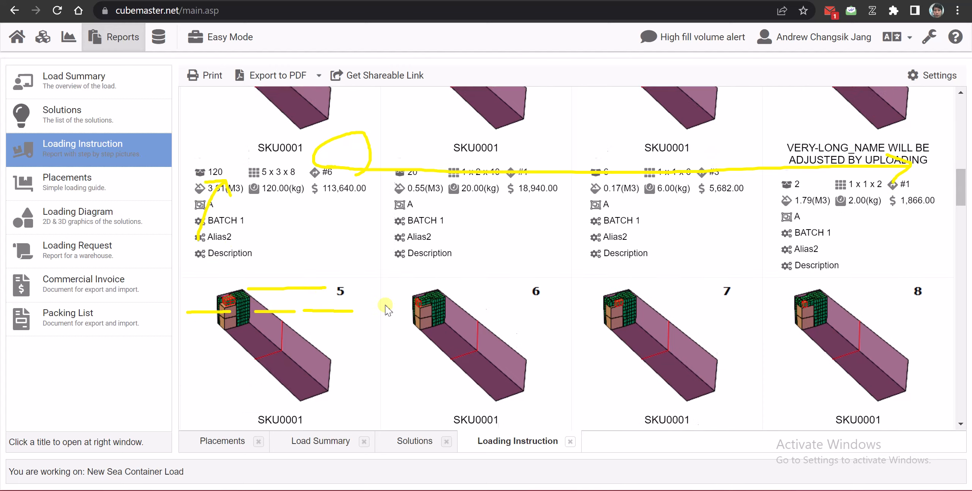
{"action": "scroll", "coordinate": [412, 309], "scroll_direction": "down", "scroll_amount": 12}
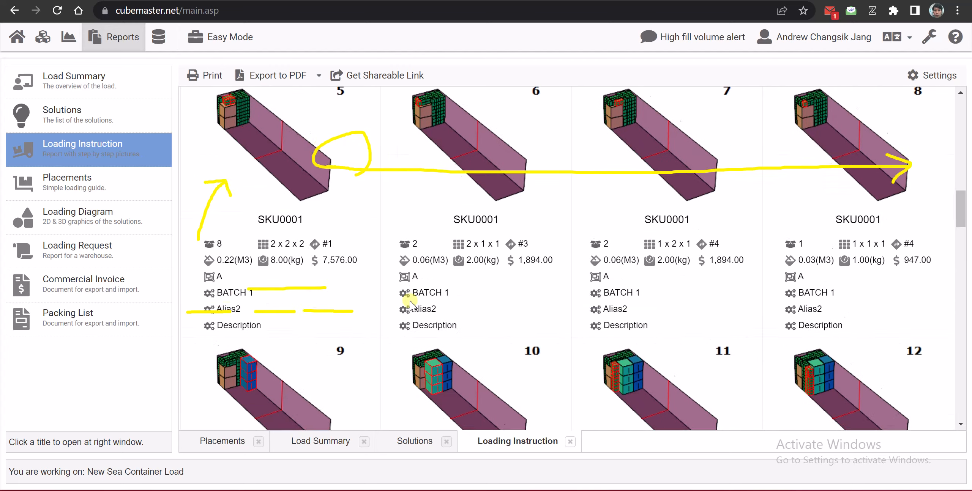
{"action": "scroll", "coordinate": [412, 306], "scroll_direction": "down", "scroll_amount": 15}
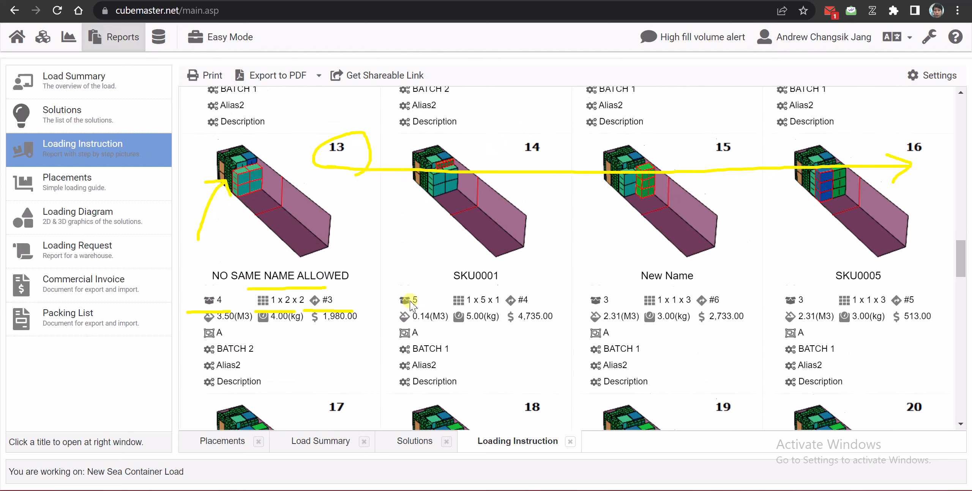
{"action": "scroll", "coordinate": [411, 303], "scroll_direction": "down", "scroll_amount": 8}
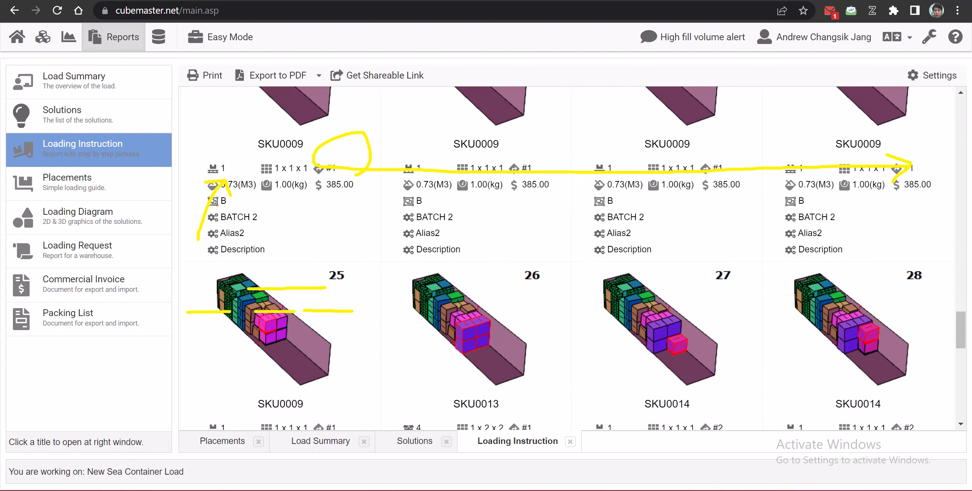
{"action": "scroll", "coordinate": [374, 338], "scroll_direction": "down", "scroll_amount": 15}
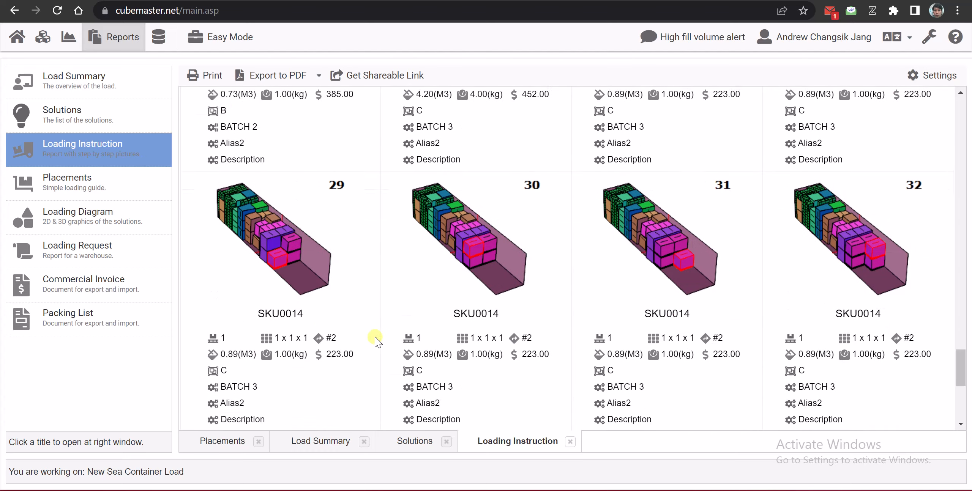
{"action": "scroll", "coordinate": [374, 339], "scroll_direction": "down", "scroll_amount": 4}
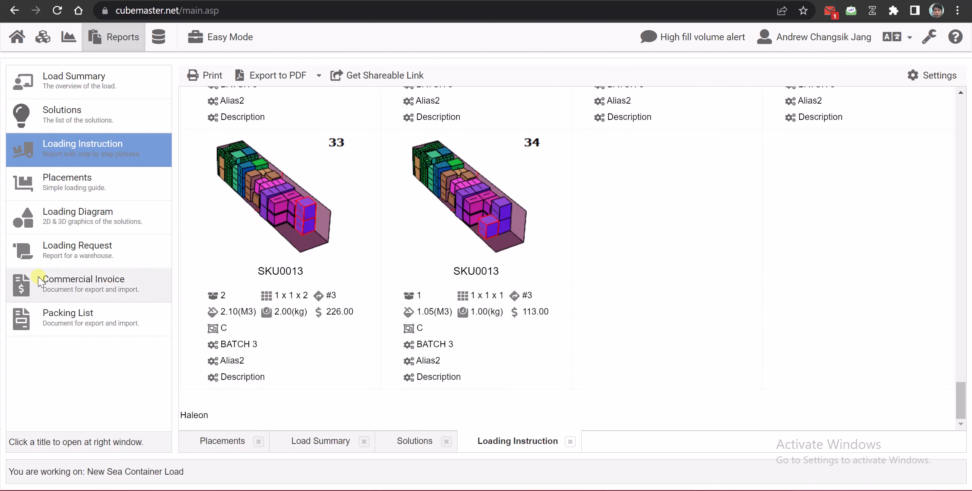
{"action": "mouse_move", "coordinate": [535, 154]}
{"action": "left_mouse_down"}
{"action": "mouse_move", "coordinate": [507, 147]}
{"action": "mouse_move", "coordinate": [553, 142]}
{"action": "mouse_move", "coordinate": [537, 155]}
{"action": "left_mouse_up"}
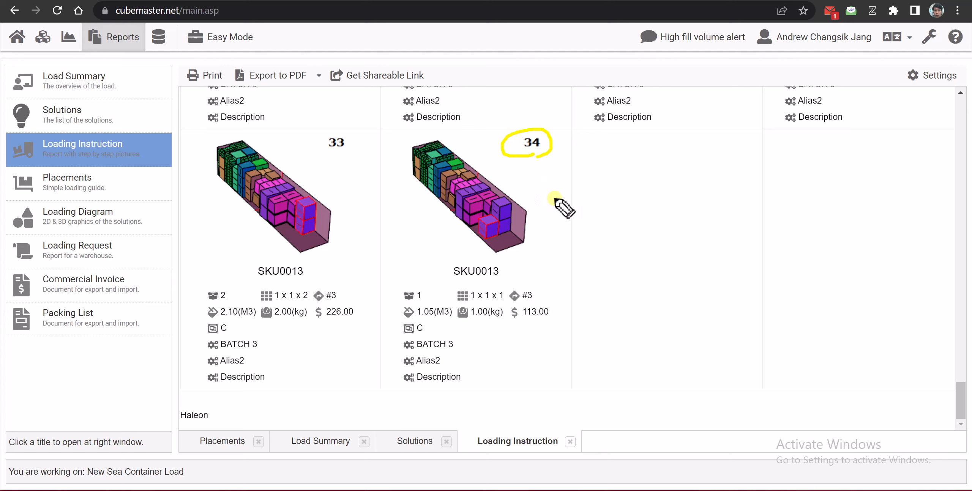
{"action": "left_click_drag", "start_coordinate": [441, 282], "coordinate": [518, 282]}
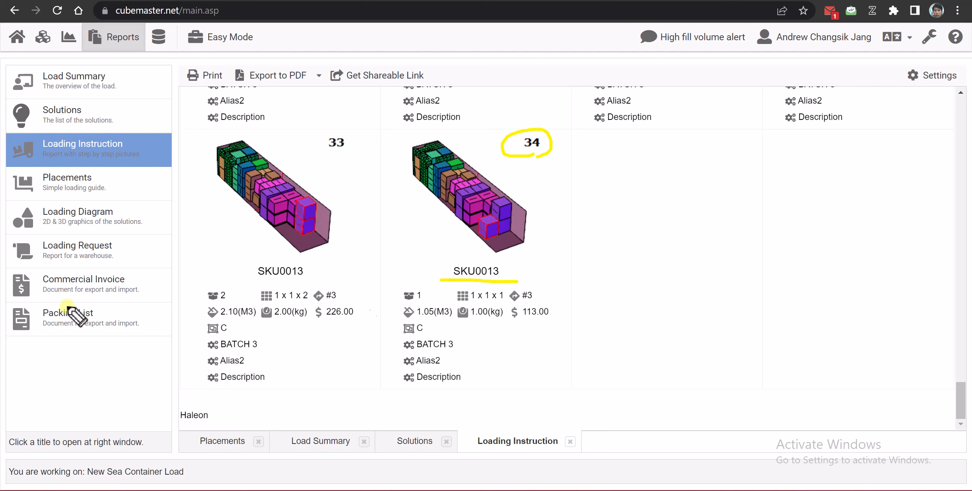
{"action": "key", "text": "Delete"}
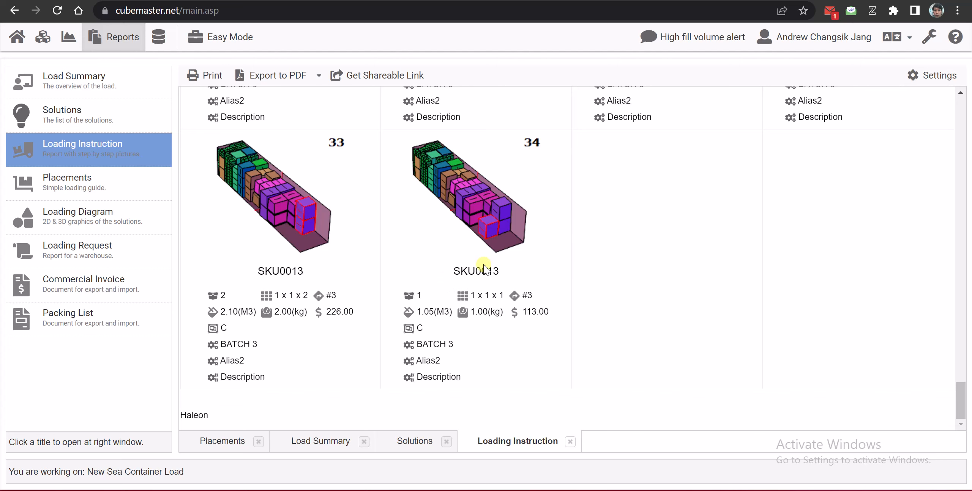
Look through the Loading Instruction report's print preview, try another print destination, and close the preview without printing
{"action": "scroll", "coordinate": [380, 195], "scroll_direction": "up", "scroll_amount": 13}
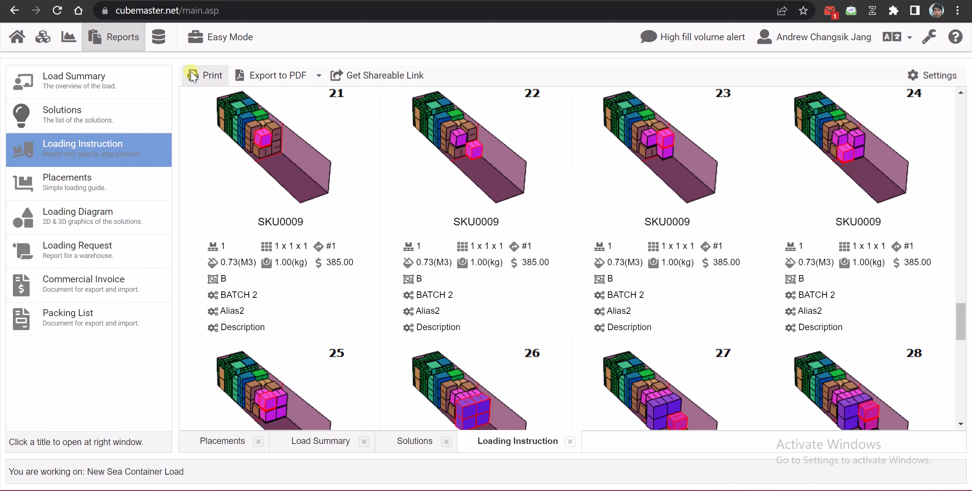
{"action": "left_click", "coordinate": [207, 76]}
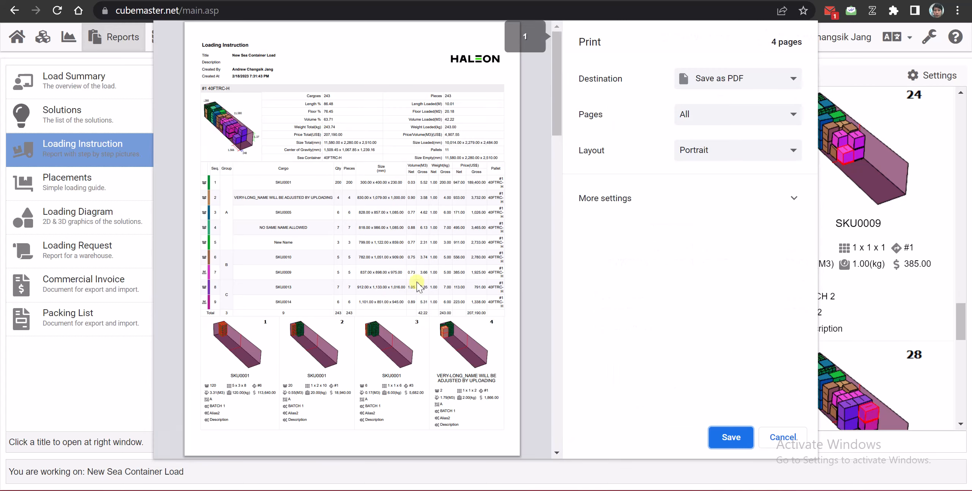
{"action": "scroll", "coordinate": [439, 283], "scroll_direction": "down", "scroll_amount": 15}
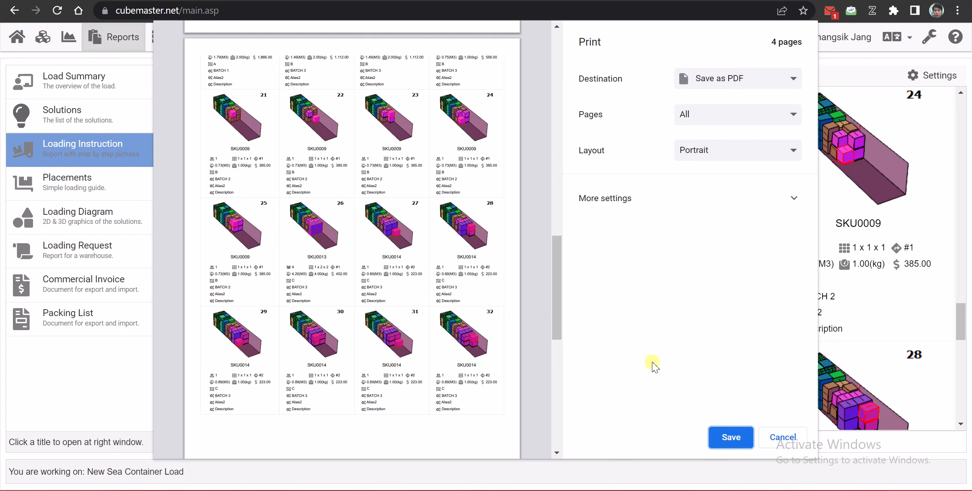
{"action": "left_click", "coordinate": [730, 450]}
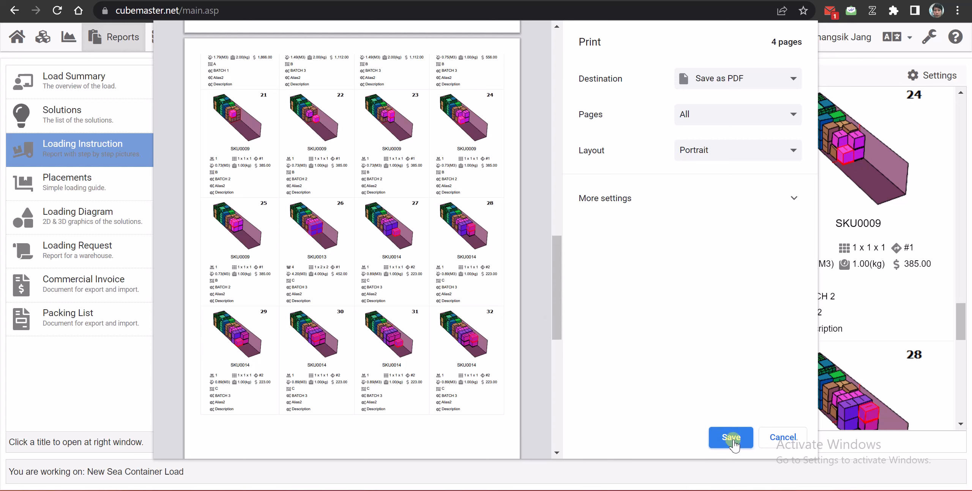
{"action": "left_click", "coordinate": [724, 78]}
{"action": "left_click", "coordinate": [724, 98]}
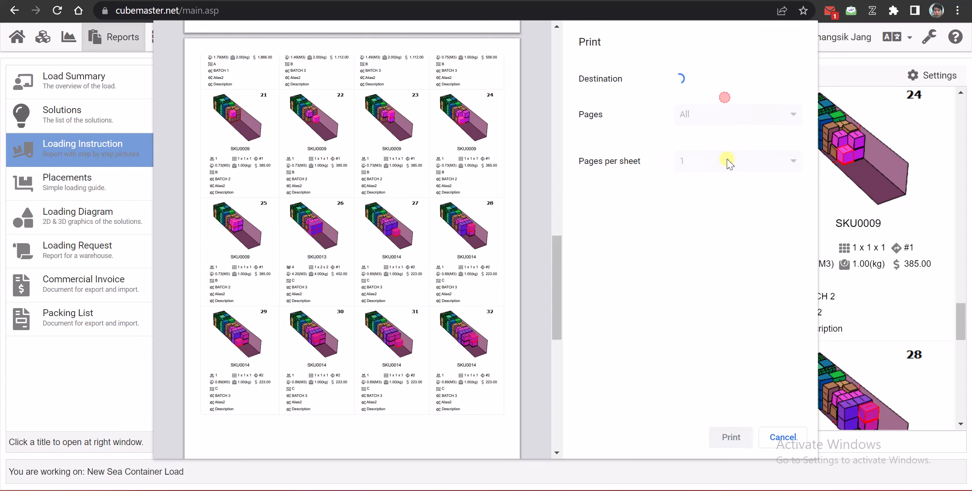
{"action": "left_click", "coordinate": [782, 438]}
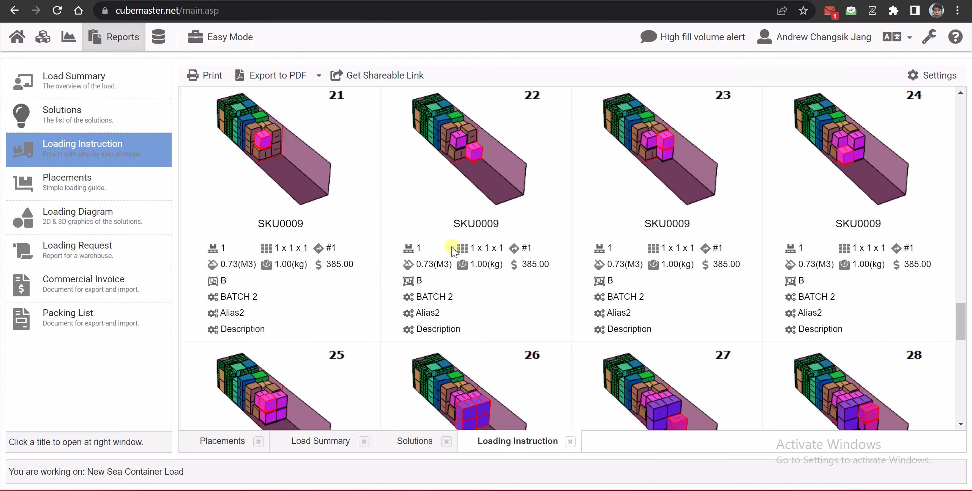
Export the Loading Instruction report to PDF
{"action": "scroll", "coordinate": [455, 242], "scroll_direction": "up", "scroll_amount": 10}
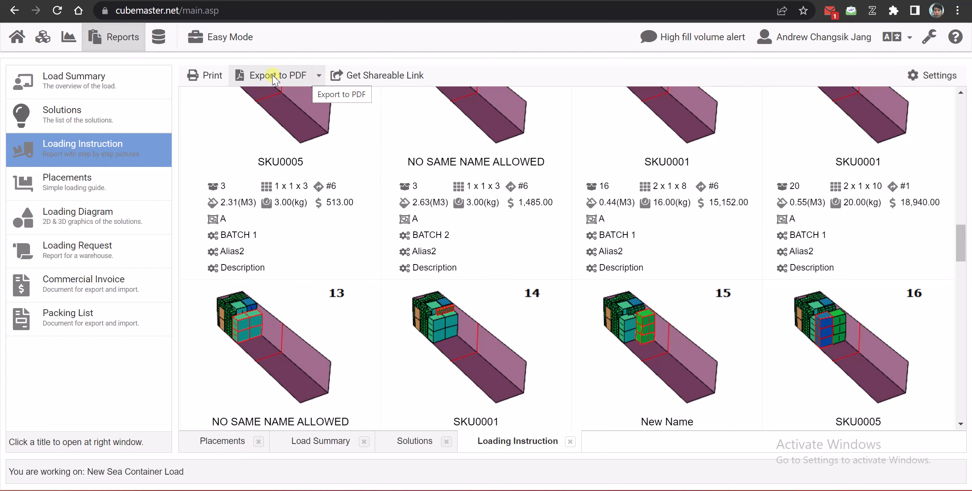
{"action": "left_click", "coordinate": [268, 78]}
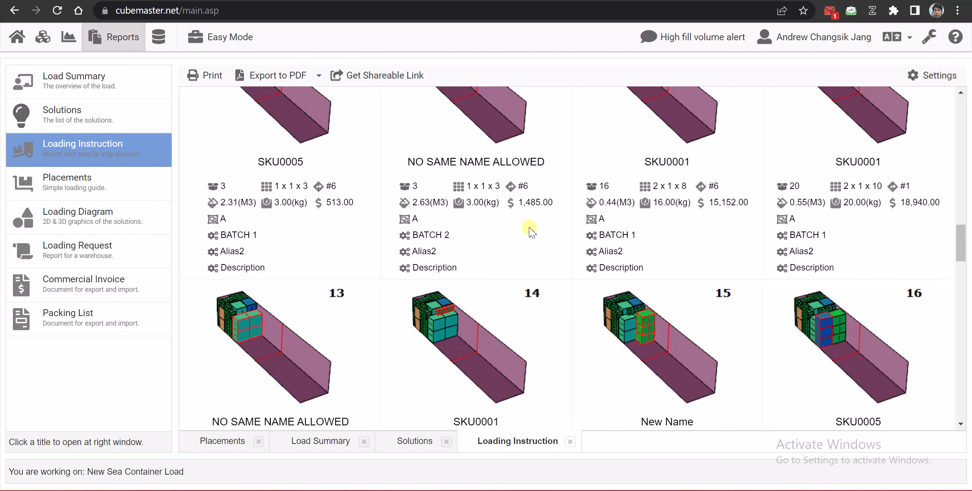
{"action": "left_click_drag", "start_coordinate": [961, 243], "coordinate": [959, 104]}
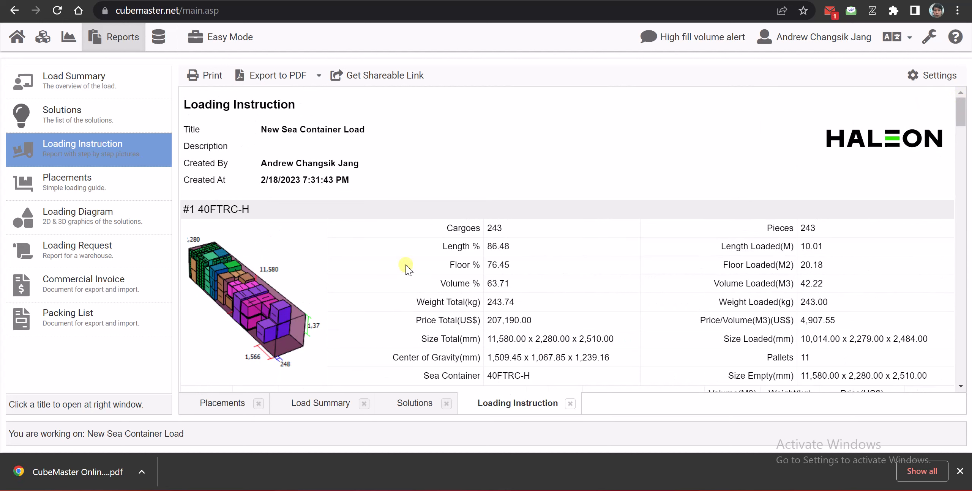
Open the downloaded Loading Instruction PDF, look through its pages and return to the online report
{"action": "left_click", "coordinate": [68, 472]}
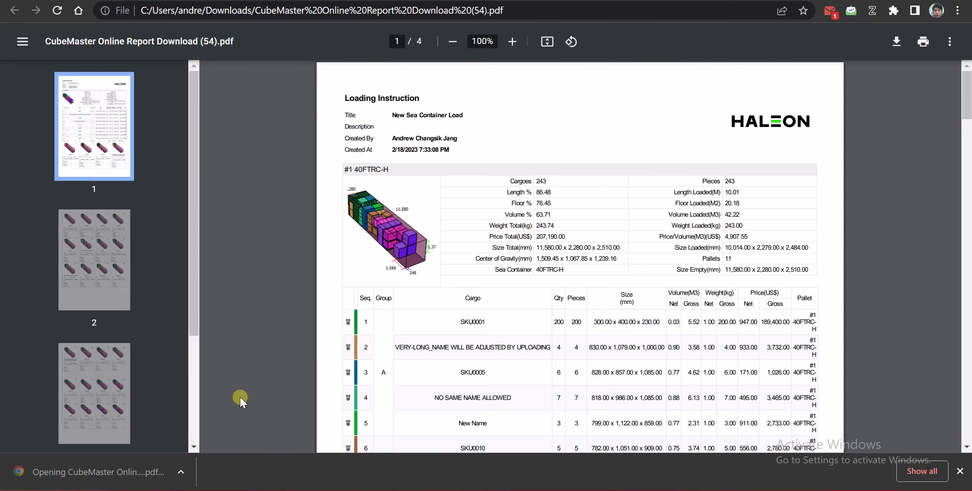
{"action": "scroll", "coordinate": [397, 297], "scroll_direction": "down", "scroll_amount": 15}
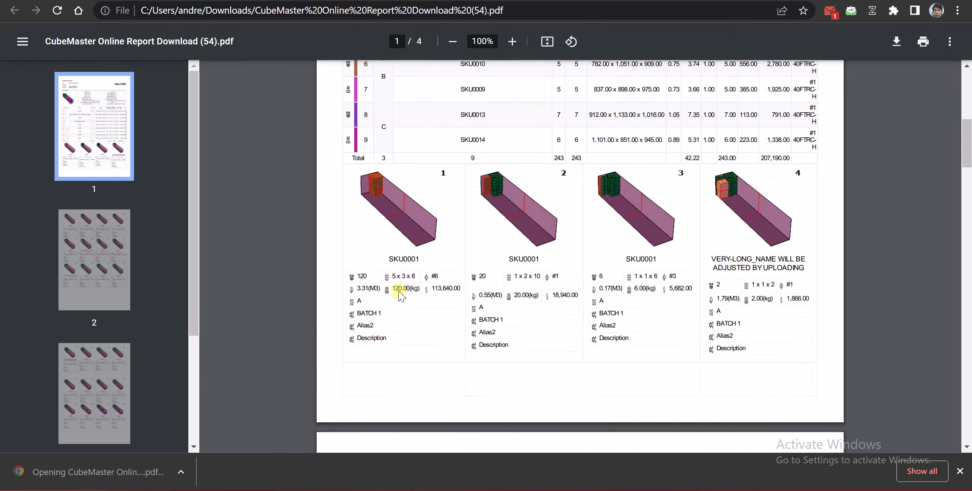
{"action": "scroll", "coordinate": [463, 308], "scroll_direction": "down", "scroll_amount": 20}
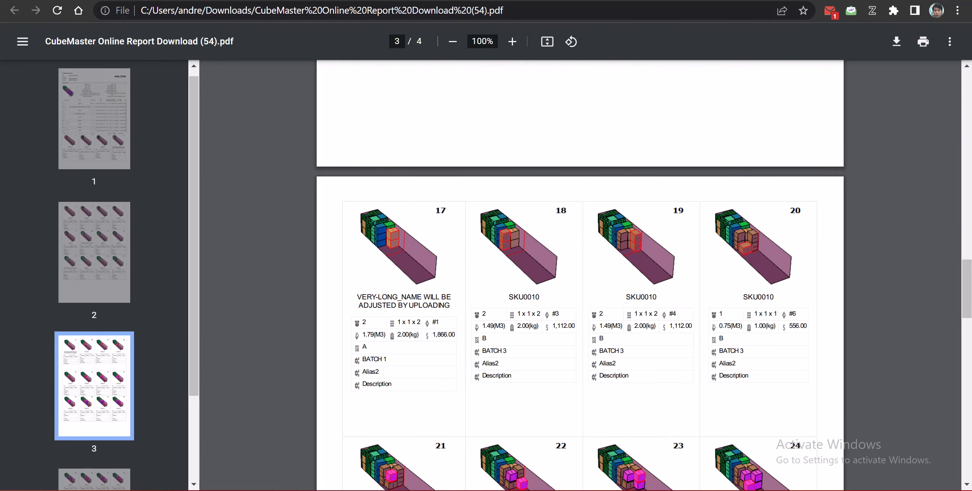
{"action": "left_click", "coordinate": [609, 1]}
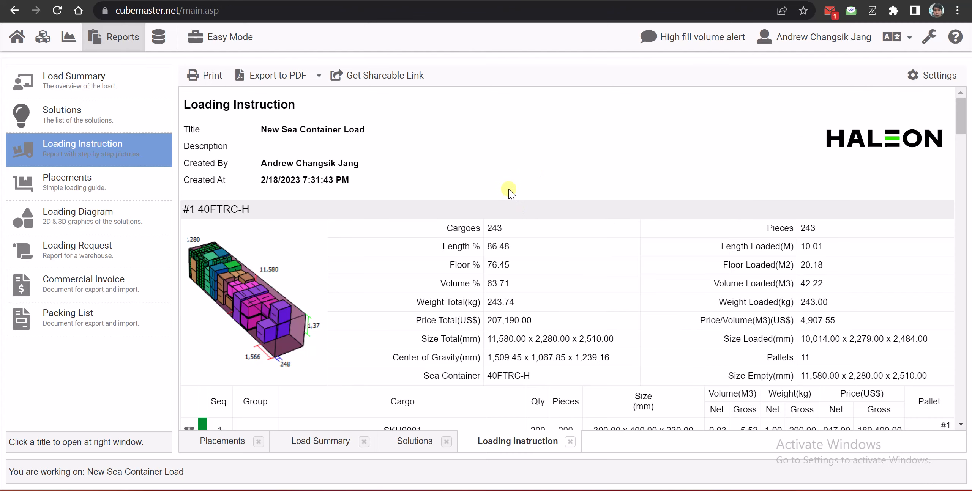
In the Loading Instruction report settings, set the step-by-step pictures to 3 per line and 300 x 300 px
{"action": "left_click", "coordinate": [948, 76]}
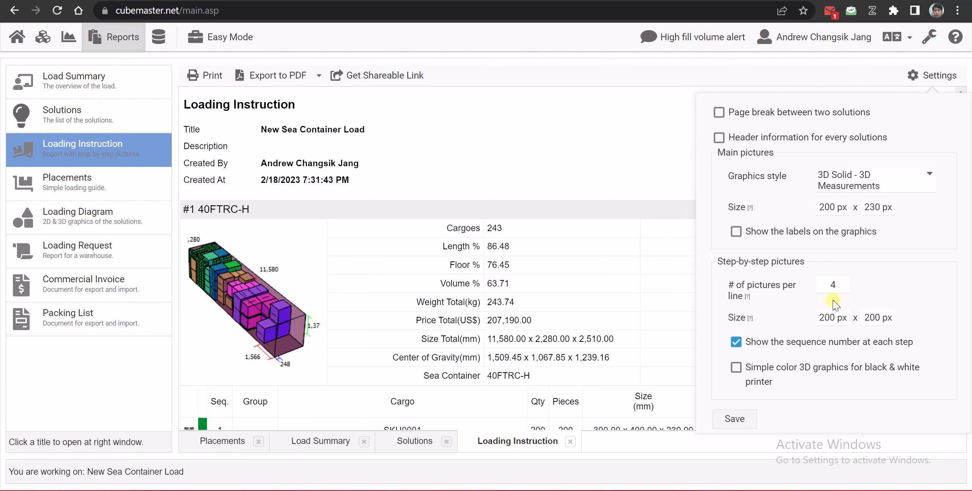
{"action": "scroll", "coordinate": [561, 294], "scroll_direction": "down", "scroll_amount": 10}
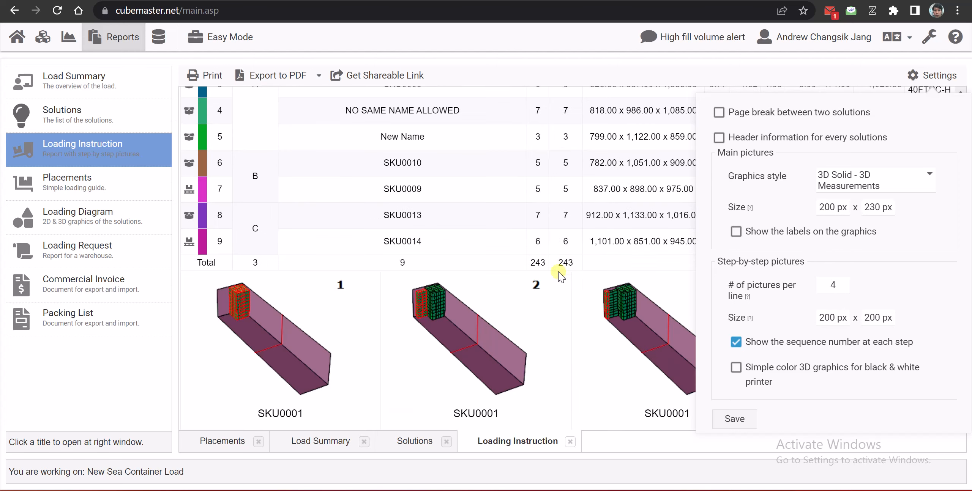
{"action": "left_click", "coordinate": [937, 75]}
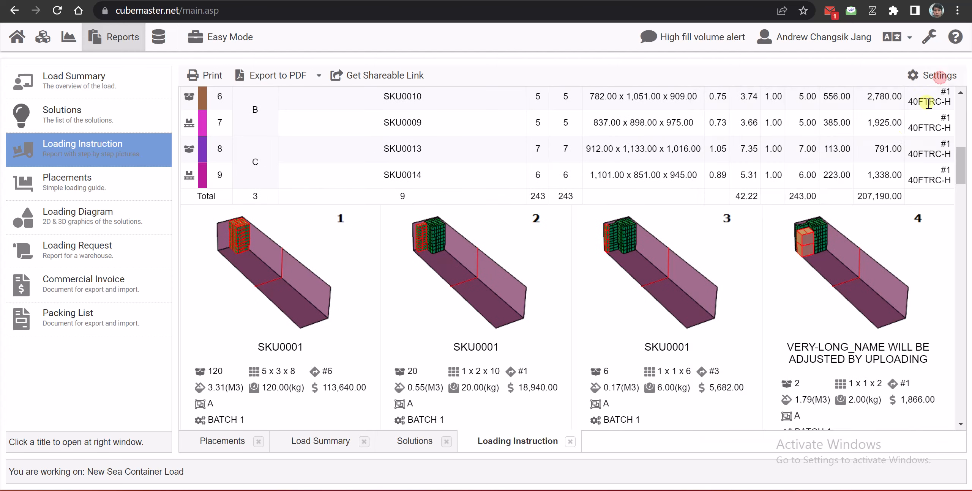
{"action": "left_click", "coordinate": [928, 76]}
{"action": "double_click", "coordinate": [829, 286]}
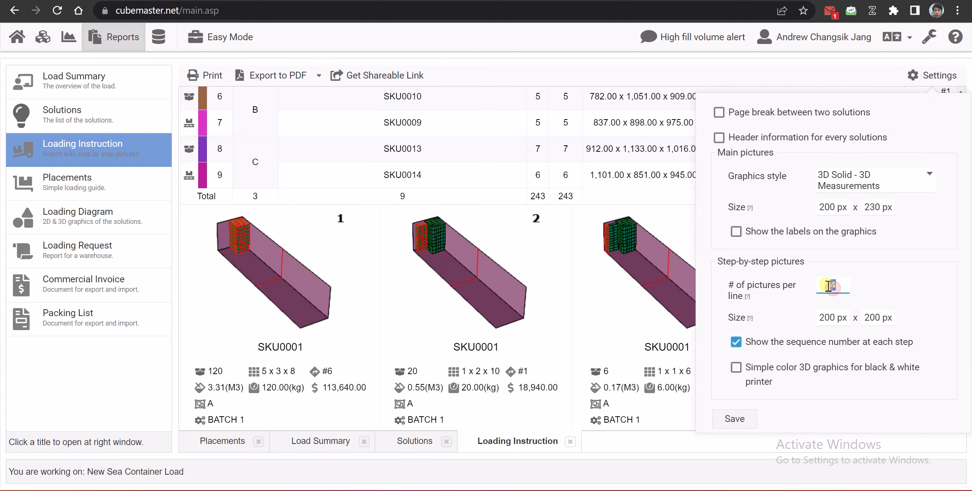
{"action": "type", "text": "3"}
{"action": "double_click", "coordinate": [830, 318]}
{"action": "type", "text": "300"}
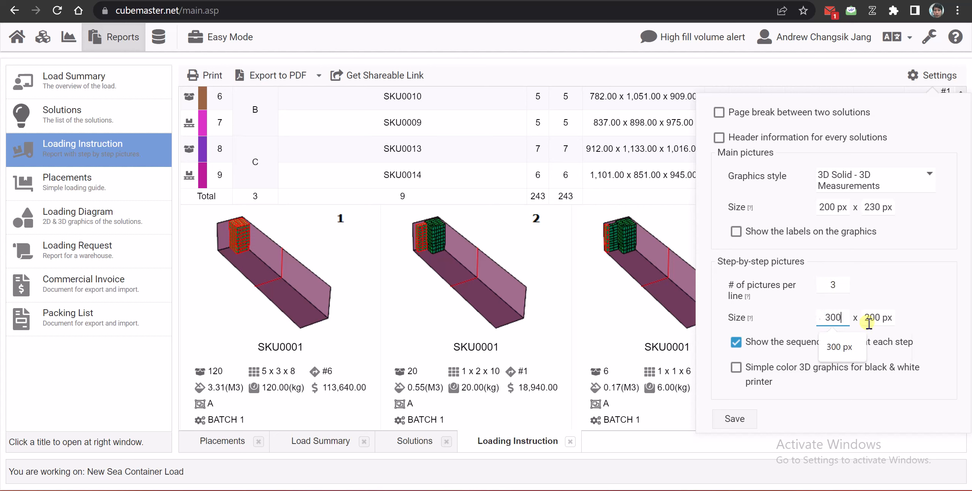
{"action": "left_click", "coordinate": [868, 323]}
{"action": "left_click_drag", "start_coordinate": [875, 319], "coordinate": [866, 321]}
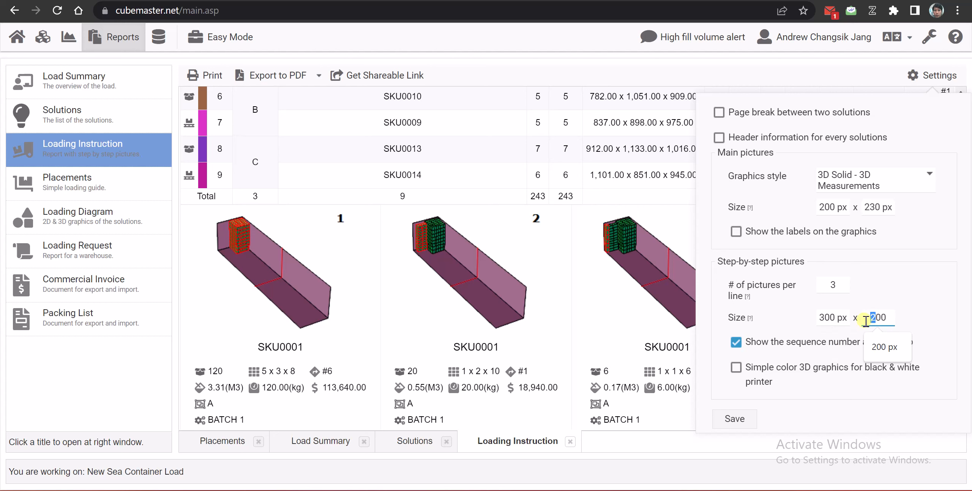
{"action": "type", "text": "3"}
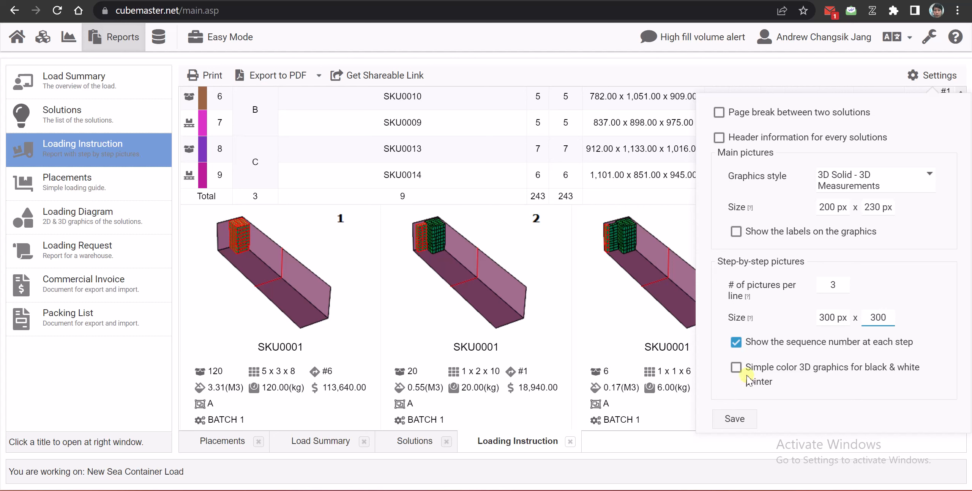
Enable simple color 3D graphics for black & white printers and save the report settings
{"action": "left_click", "coordinate": [736, 369]}
{"action": "left_click", "coordinate": [734, 421]}
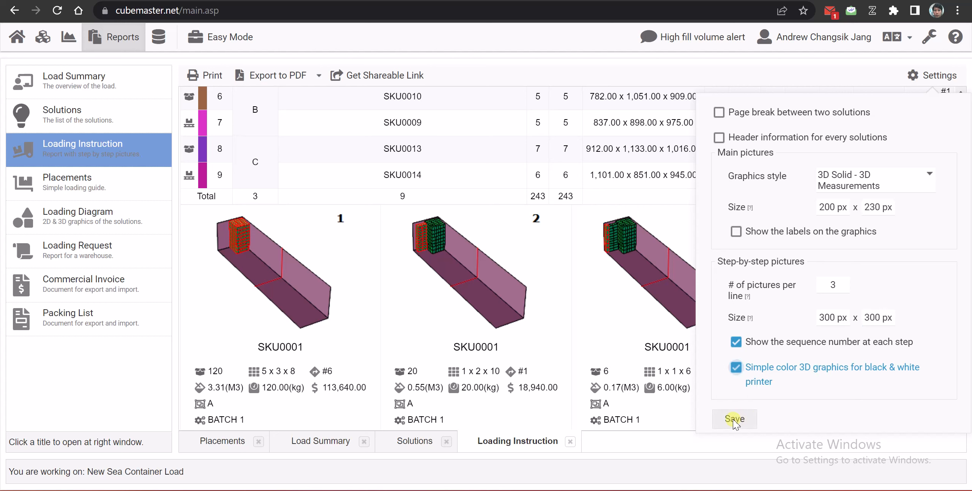
{"action": "left_click", "coordinate": [734, 420]}
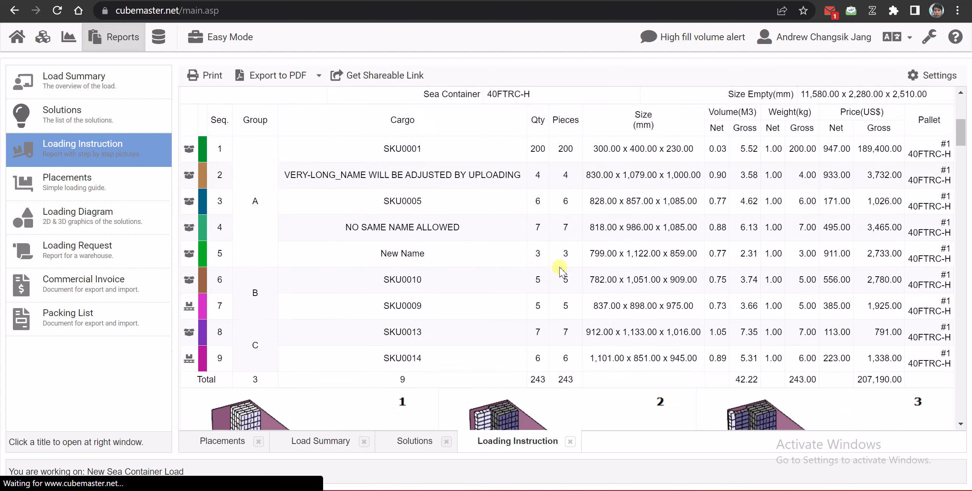
{"action": "scroll", "coordinate": [560, 269], "scroll_direction": "down", "scroll_amount": 2}
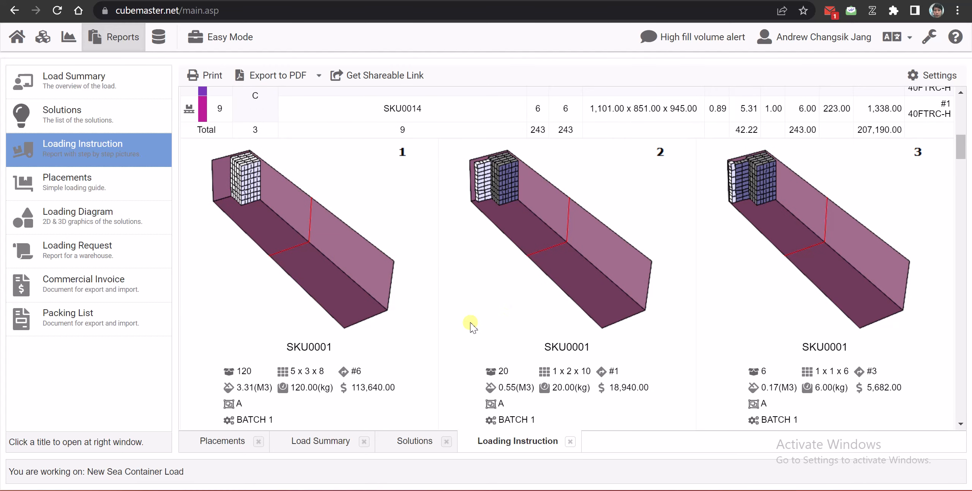
{"action": "scroll", "coordinate": [470, 304], "scroll_direction": "down", "scroll_amount": 10}
{"action": "scroll", "coordinate": [467, 295], "scroll_direction": "up", "scroll_amount": 5}
{"action": "scroll", "coordinate": [467, 295], "scroll_direction": "up", "scroll_amount": 12}
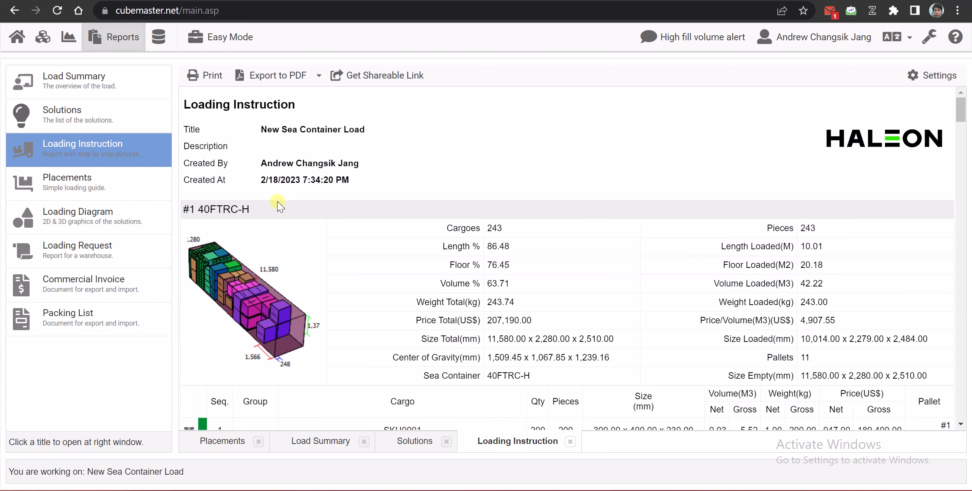
Start saving the calculated load with the title "New Sea Container Load for a demo" and share it with other users
{"action": "left_click", "coordinate": [46, 42]}
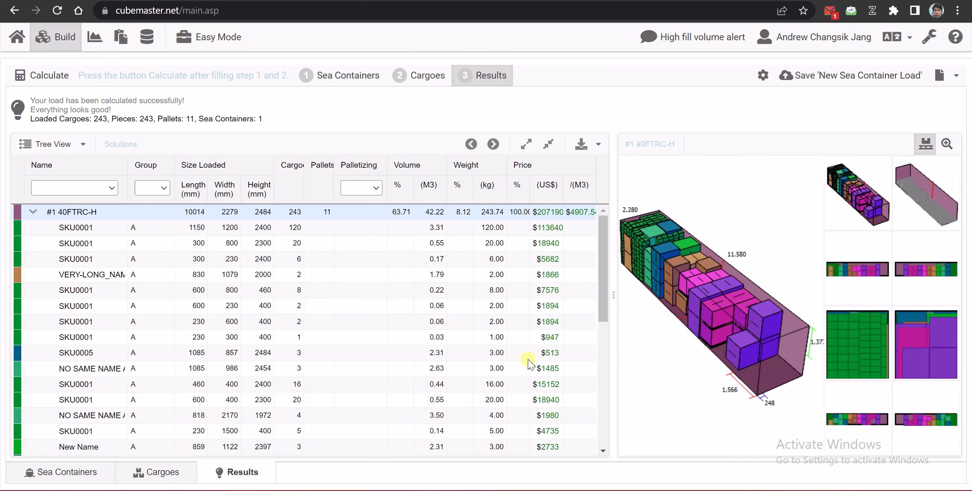
{"action": "left_click", "coordinate": [786, 76]}
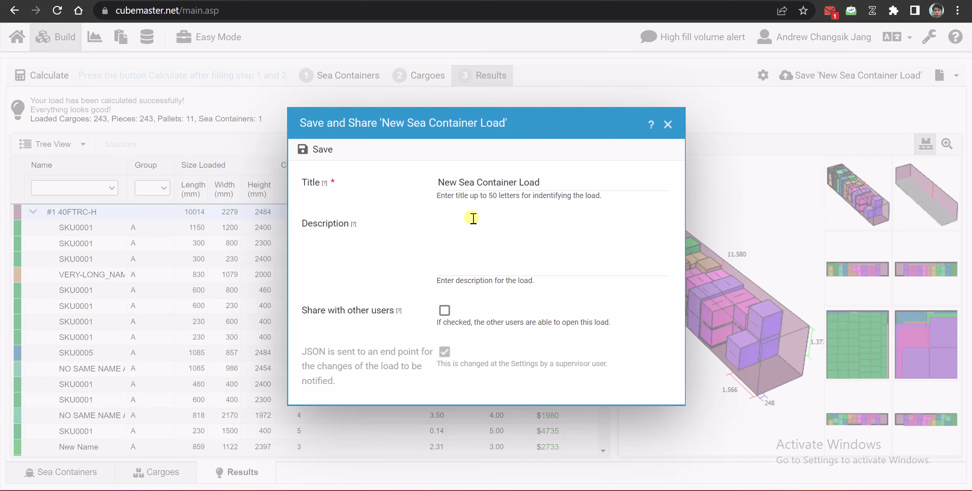
{"action": "left_click", "coordinate": [562, 181]}
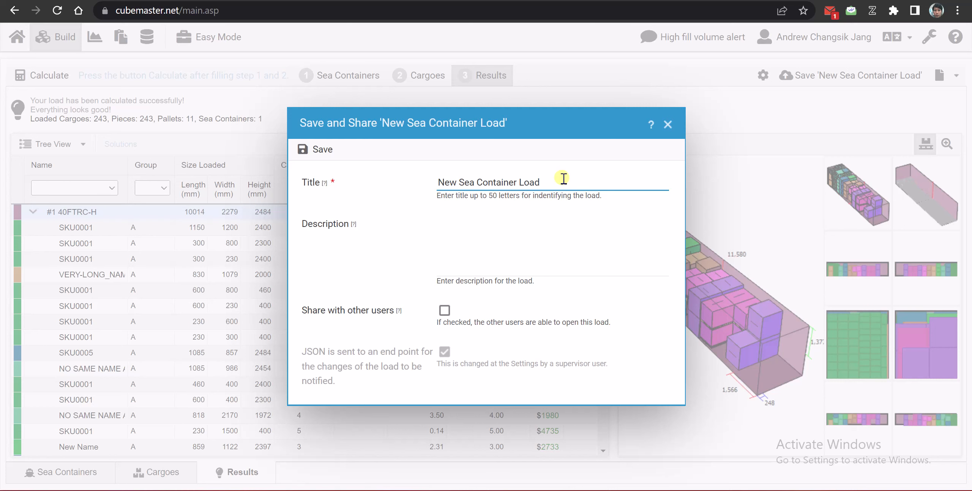
{"action": "type", "text": "for a demo"}
{"action": "left_click", "coordinate": [541, 243]}
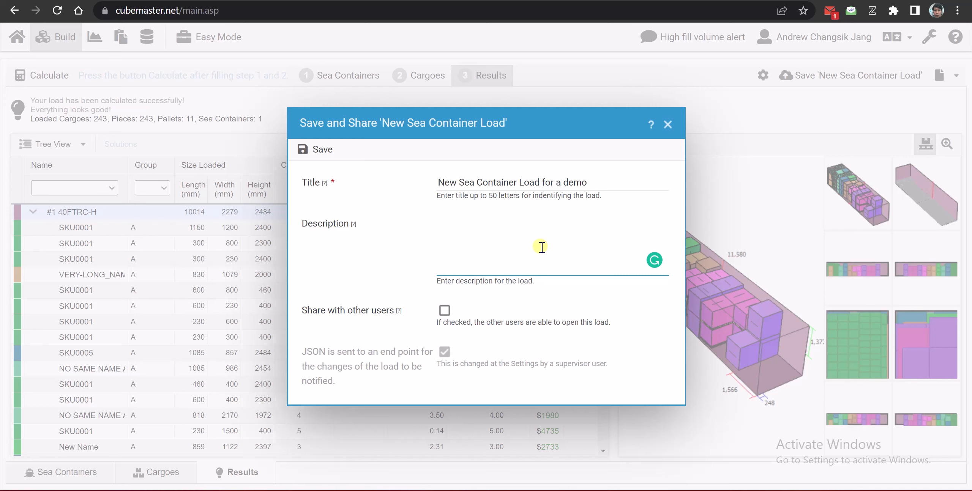
{"action": "left_click", "coordinate": [445, 311]}
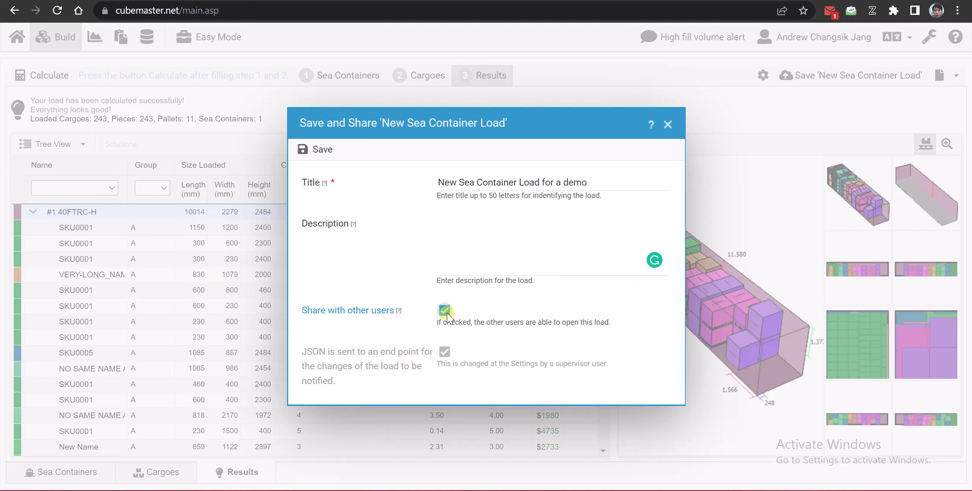
Save the titled load to the database, overwriting the existing load with the same title
{"action": "triple_click", "coordinate": [474, 183]}
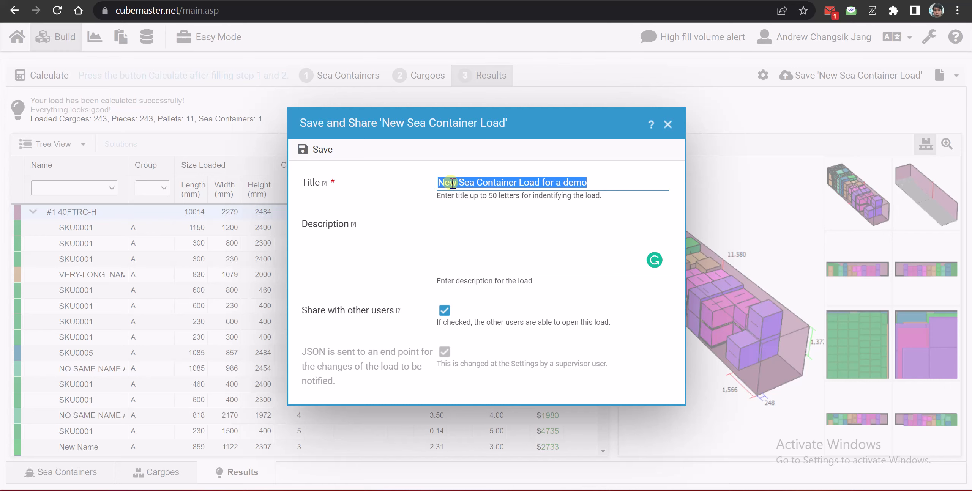
{"action": "left_click", "coordinate": [314, 149]}
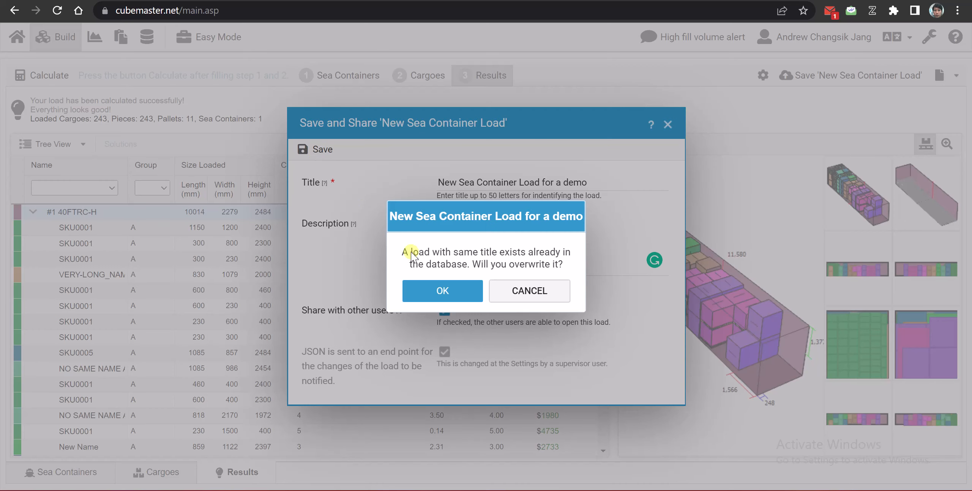
{"action": "left_click", "coordinate": [442, 292]}
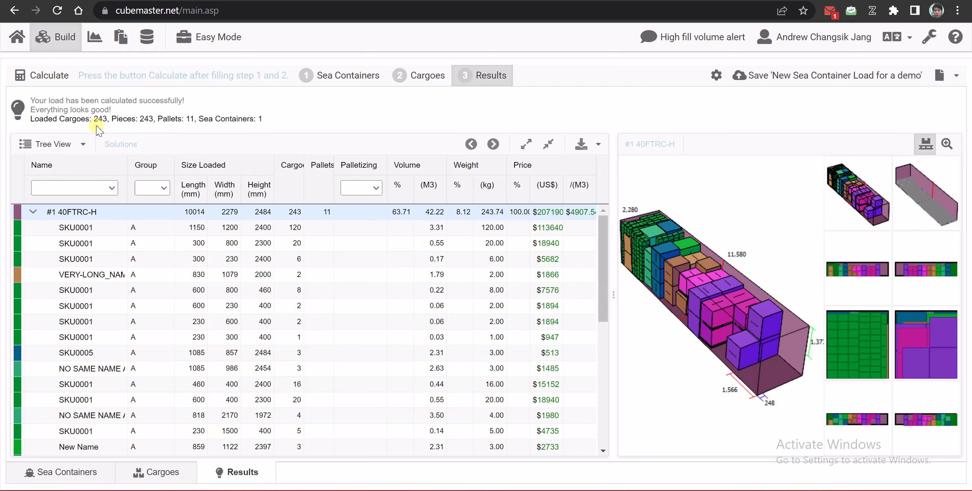
Find the saved demo load among the recently saved loads and view the recently shared loads
{"action": "left_click", "coordinate": [16, 35]}
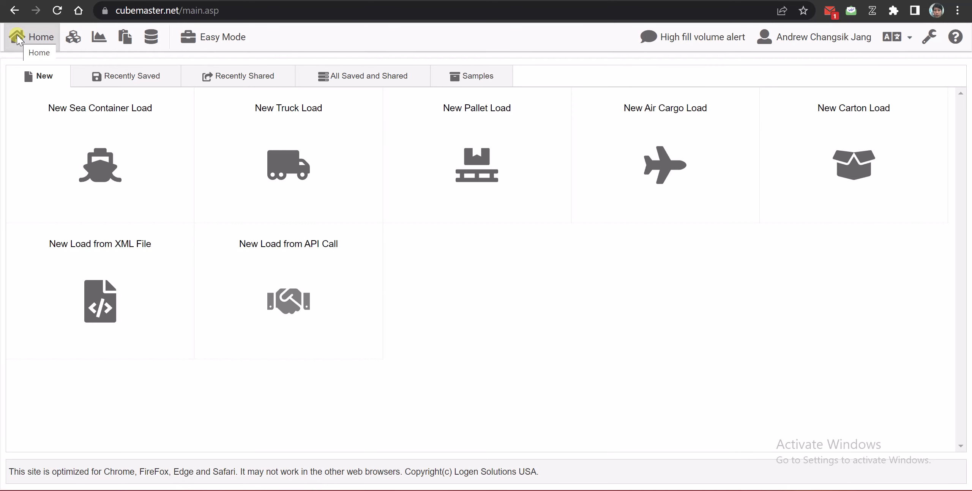
{"action": "left_click", "coordinate": [121, 78]}
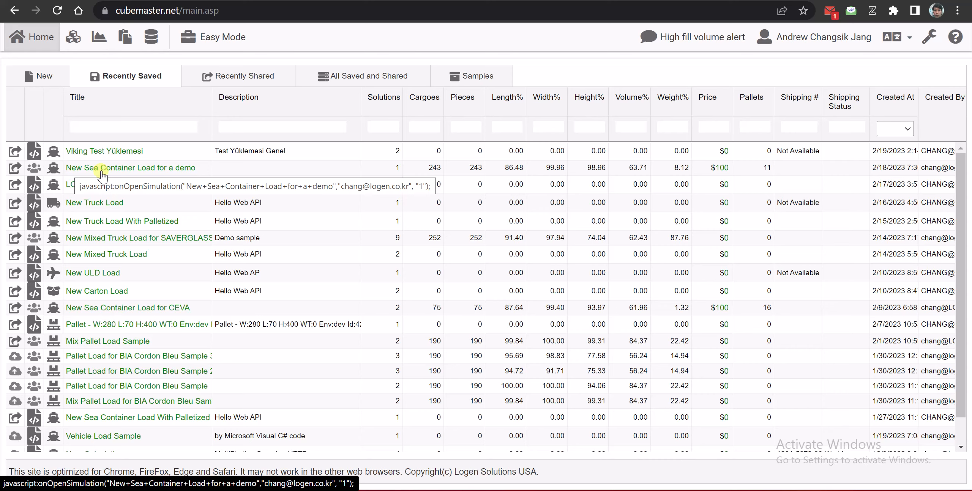
{"action": "left_click", "coordinate": [218, 83]}
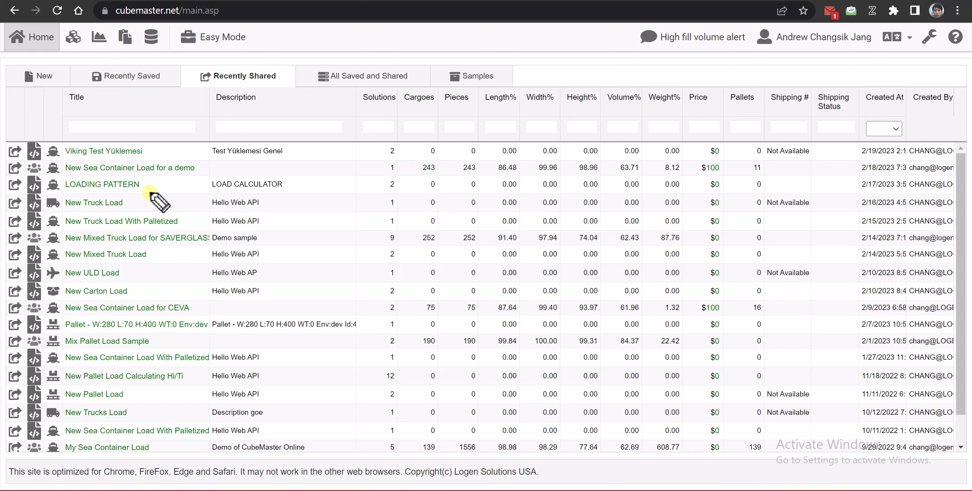
{"action": "left_click_drag", "start_coordinate": [68, 175], "coordinate": [219, 175]}
{"action": "left_click_drag", "start_coordinate": [358, 175], "coordinate": [506, 175]}
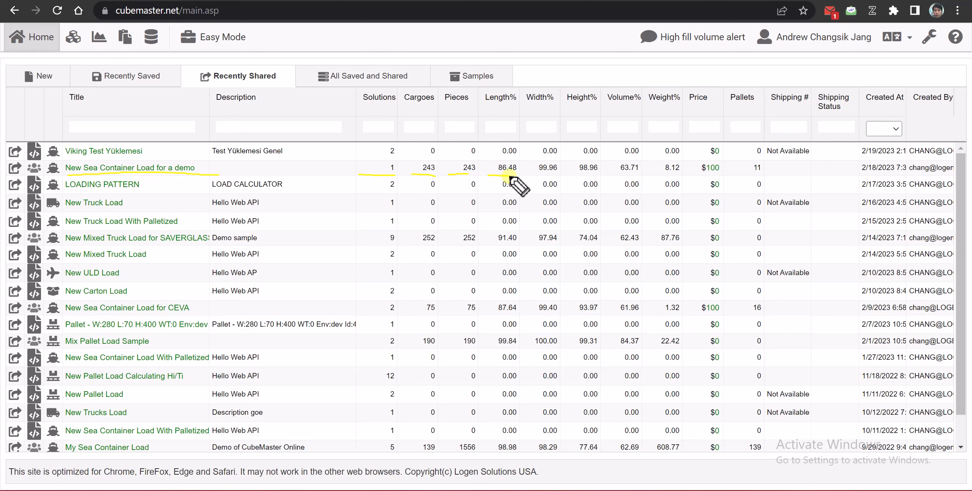
{"action": "left_click_drag", "start_coordinate": [530, 175], "coordinate": [764, 176]}
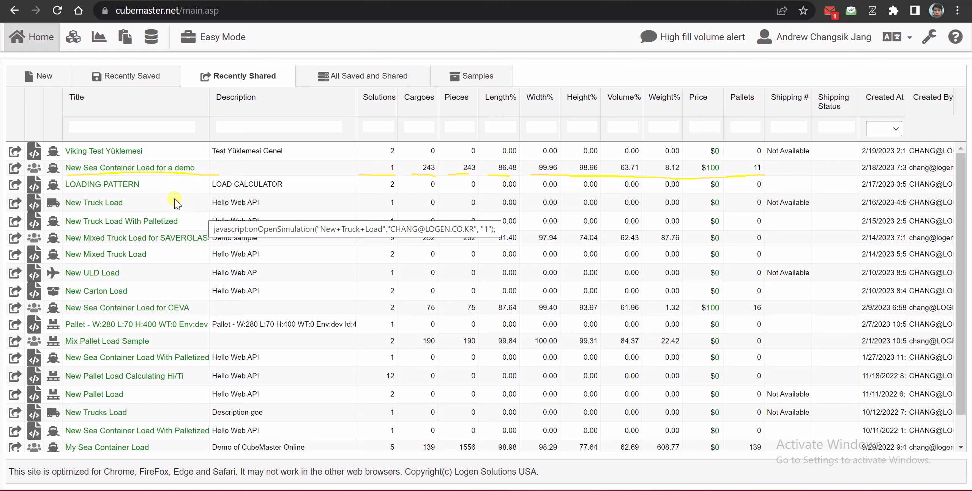
Open the shared load "New Sea Container Load for a demo" and review its cargo list and sea containers
{"action": "left_click", "coordinate": [99, 169]}
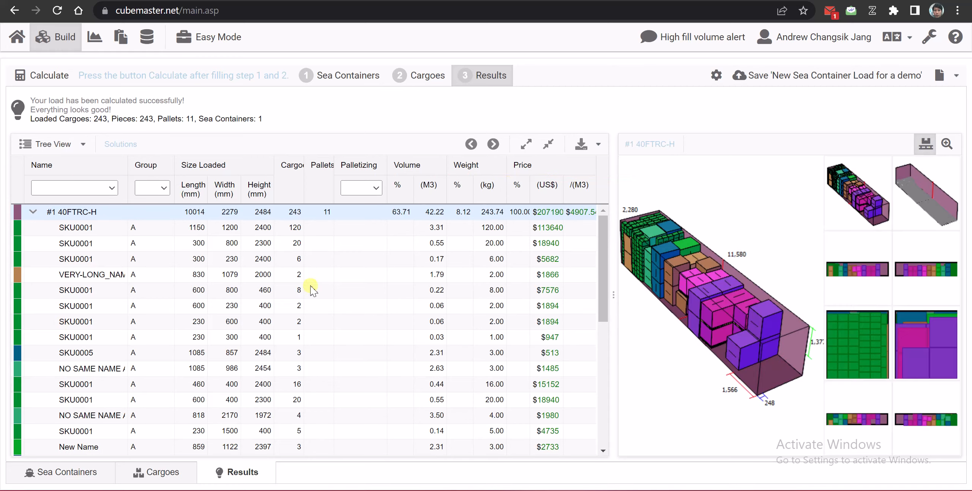
{"action": "left_click", "coordinate": [443, 76]}
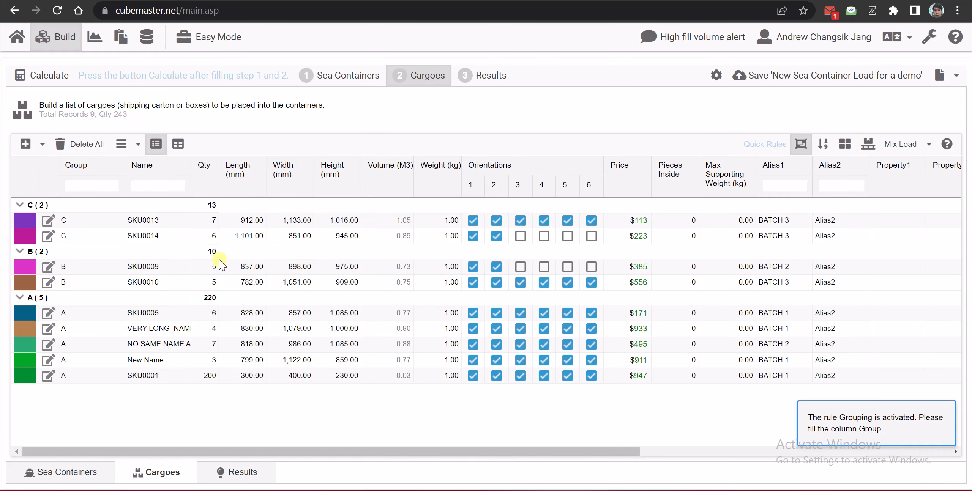
{"action": "left_click", "coordinate": [352, 80]}
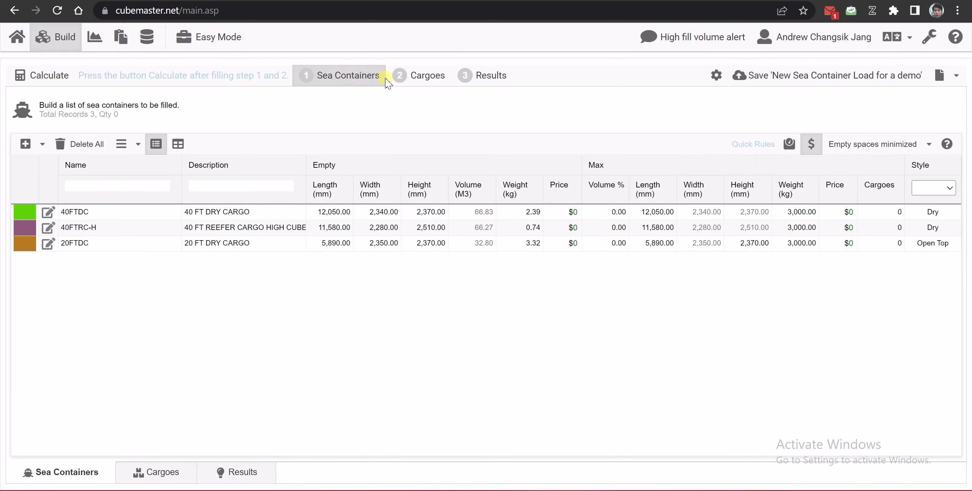
{"action": "left_click", "coordinate": [413, 78]}
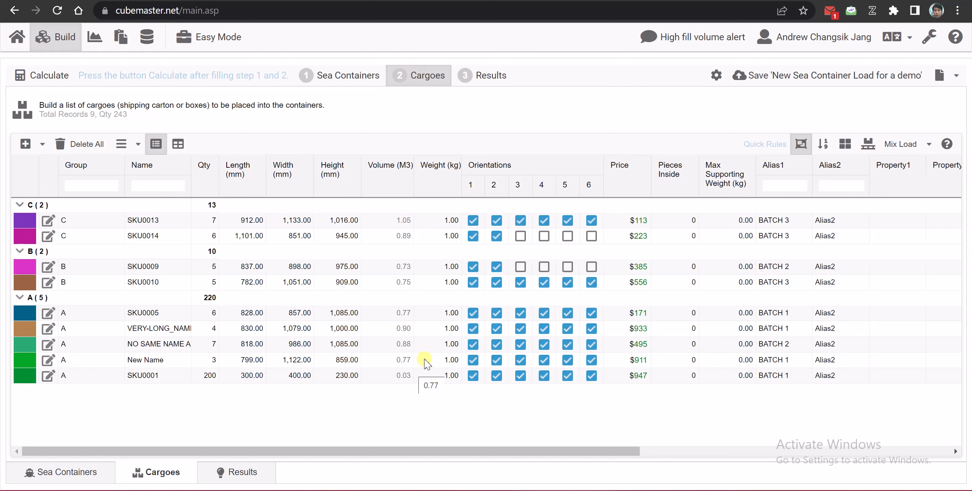